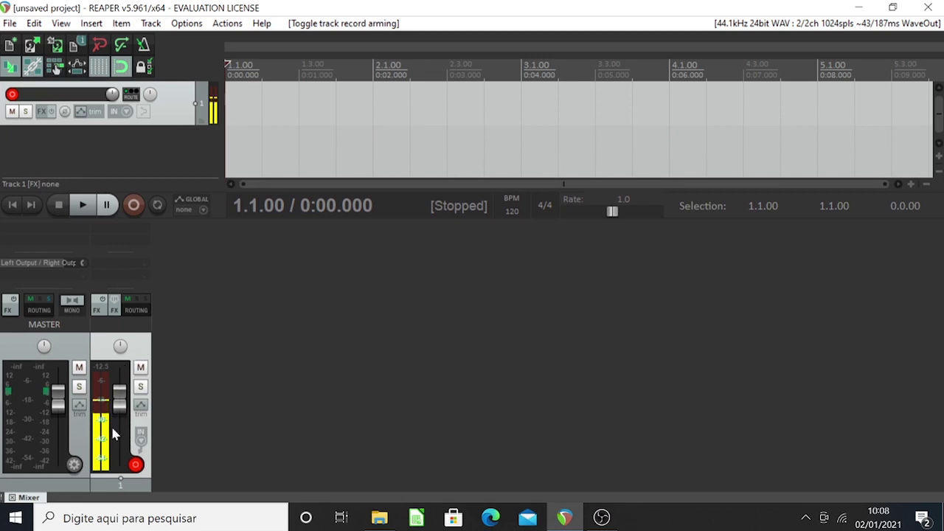
Step: Try out track 1's volume fader, mute, solo and pan controls, leaving mute and solo off and the pan centered
left_click_drag(133, 446, 134, 412)
left_click(141, 368)
left_click(141, 368)
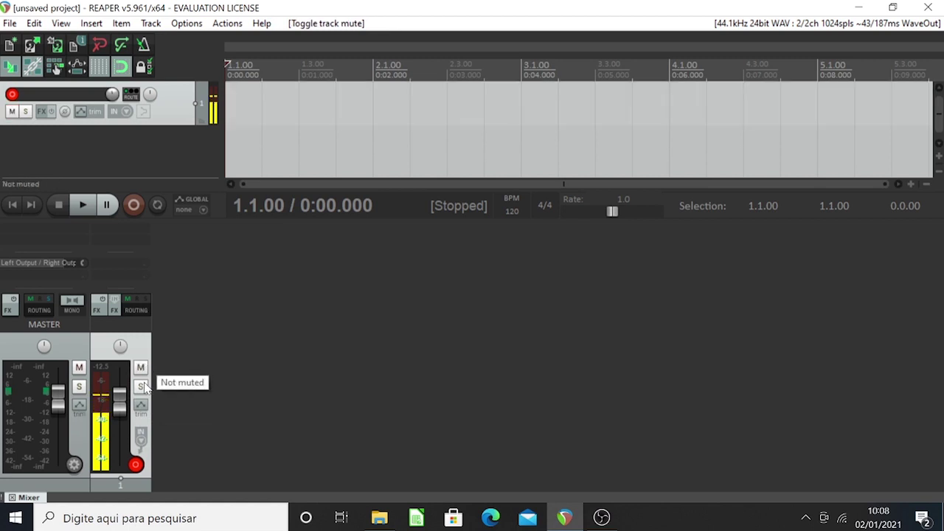
left_click(141, 389)
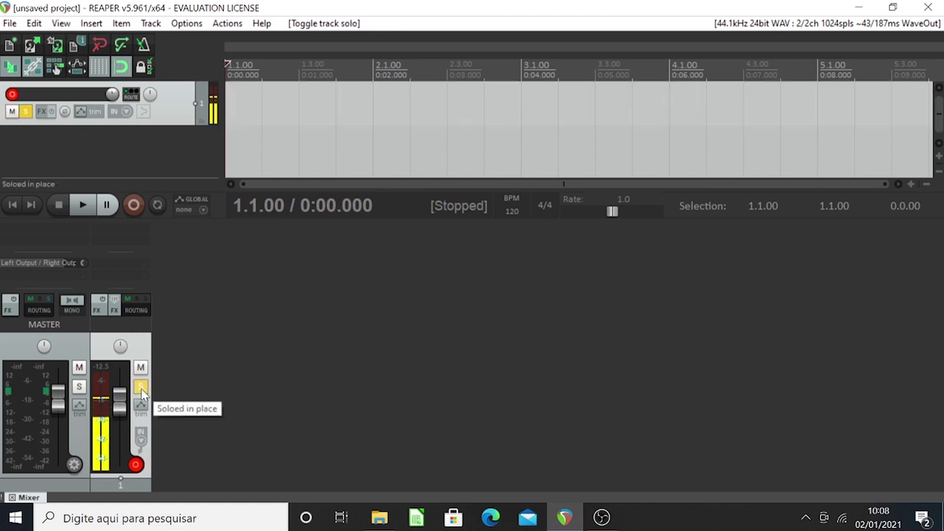
left_click(141, 388)
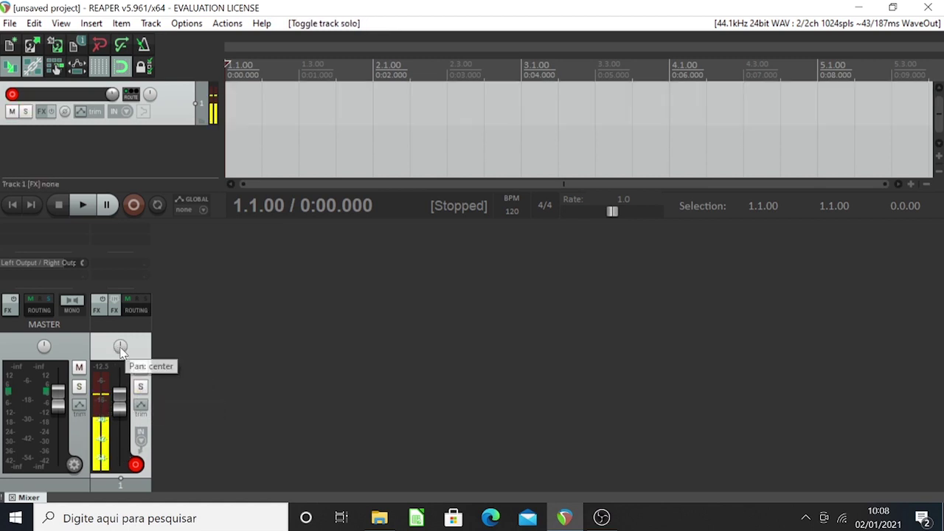
mouse_move(120, 348)
left_mouse_down()
mouse_move(120, 369)
mouse_move(120, 302)
mouse_move(117, 343)
left_mouse_up()
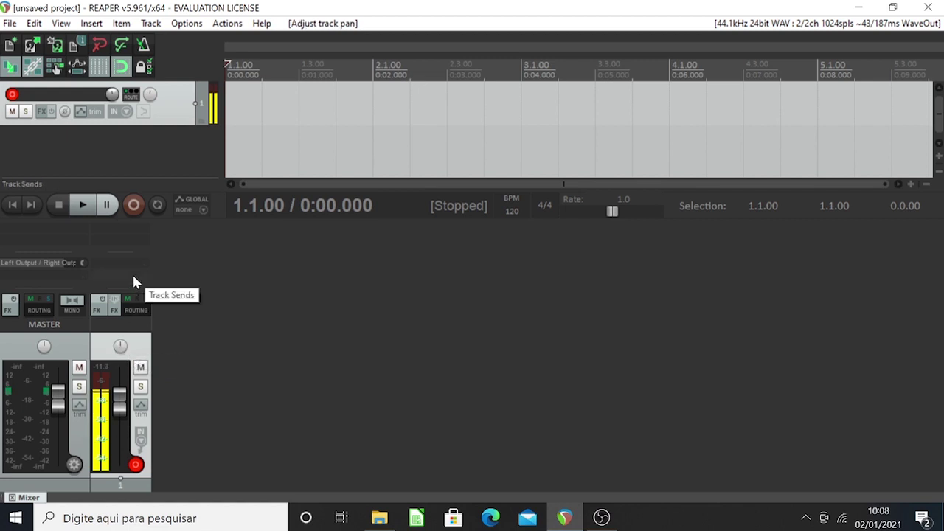
Step: Add the recently used Dfh Sampler (x86) (Toontrack) instrument as an insert effect on track 1
left_click(123, 225)
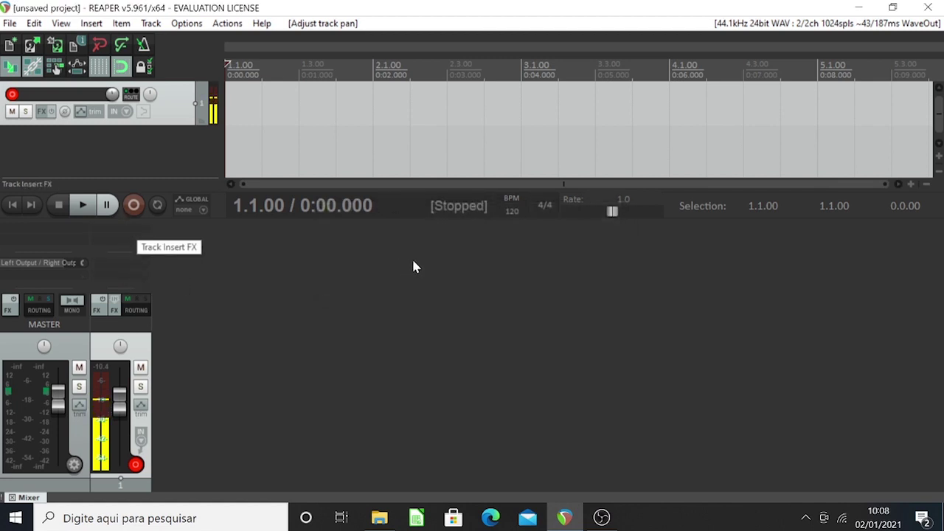
left_click(365, 173)
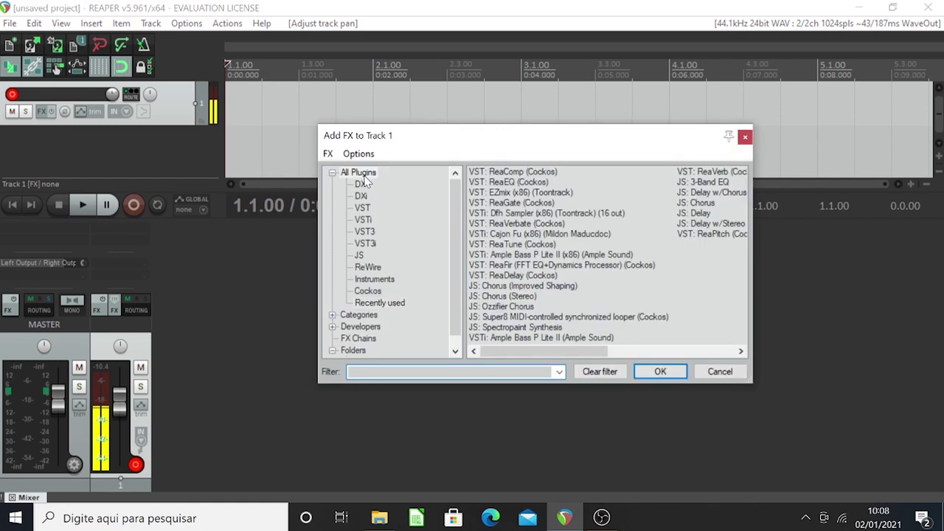
scroll(531, 221, "down", 2)
scroll(490, 256, "up", 2)
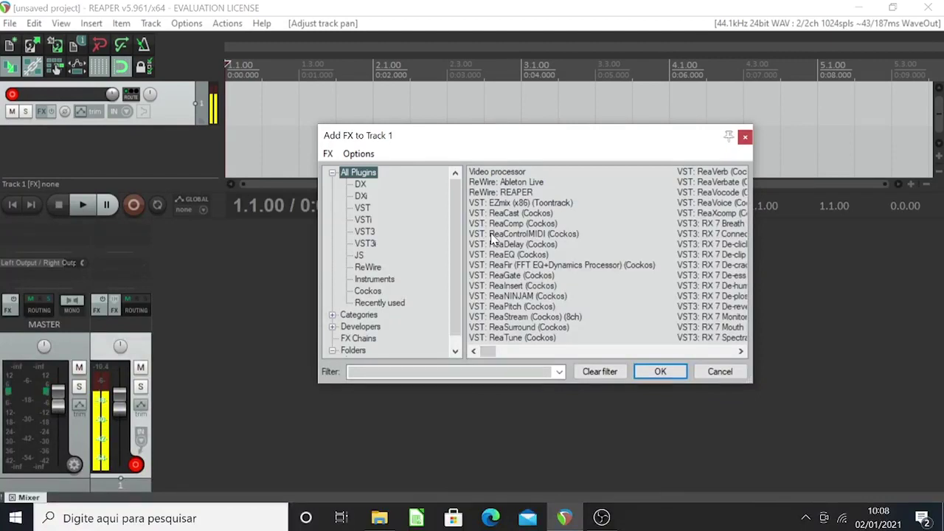
left_click(395, 303)
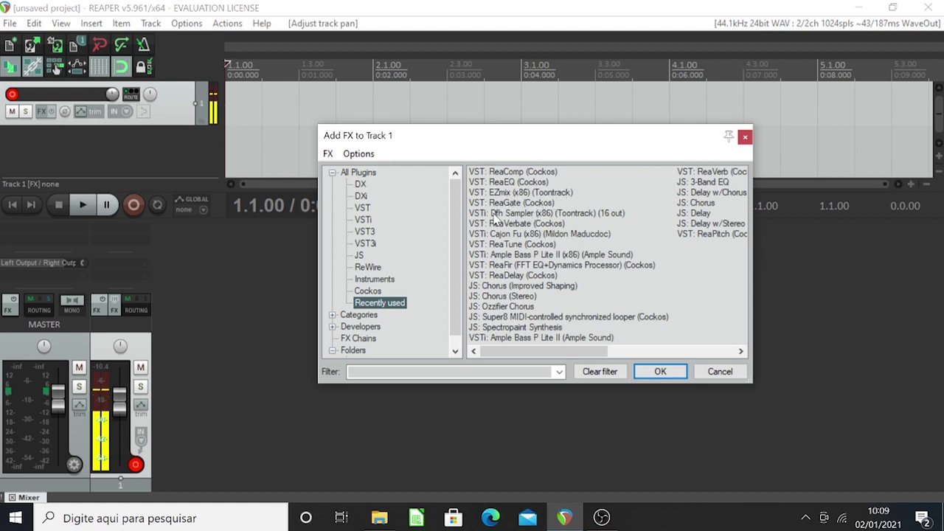
left_click(568, 216)
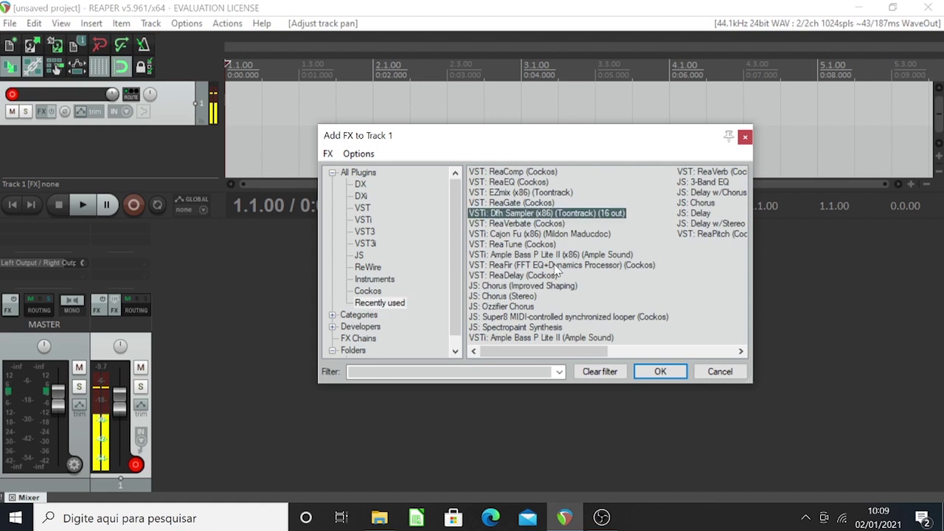
double_click(595, 217)
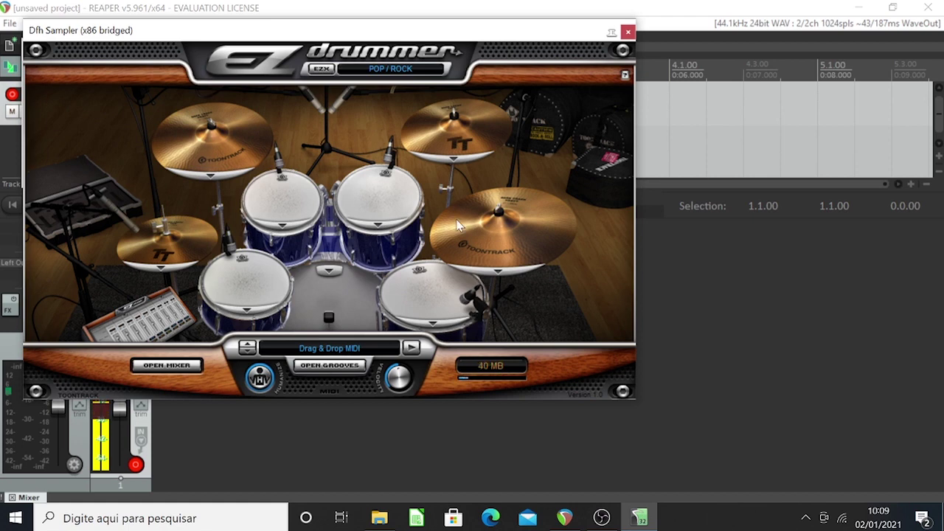
Step: Close the Dfh Sampler window and delete the effect from track 1's insert slot
left_click(628, 32)
left_click(221, 50)
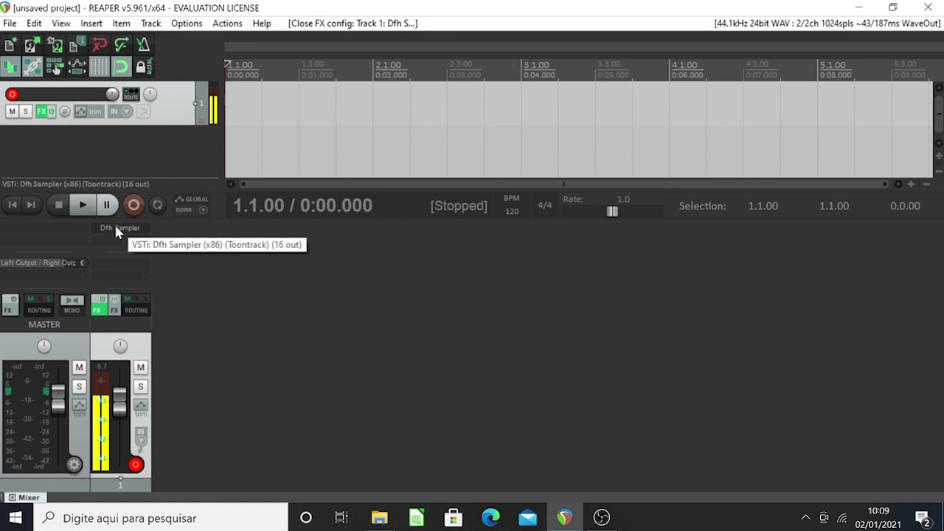
right_click(115, 230)
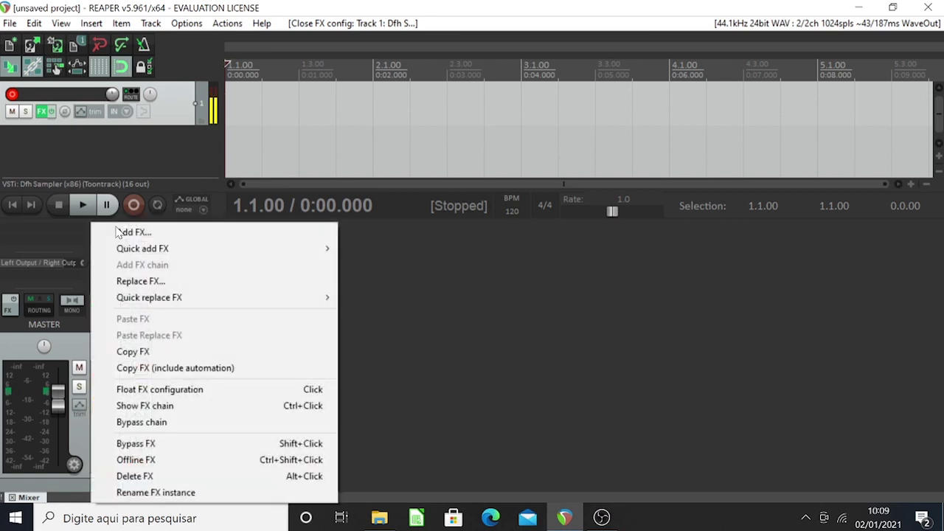
left_click(157, 479)
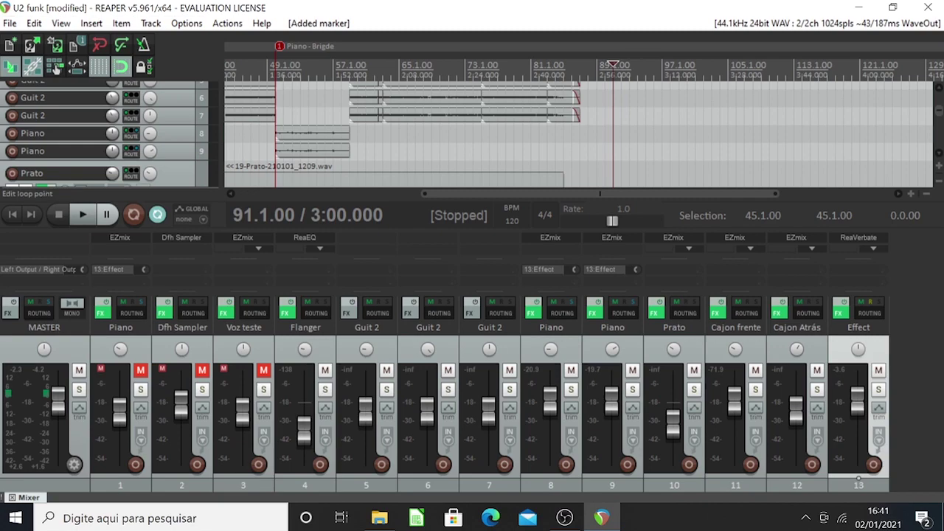
Step: Import the Kick audio file from the Moves Like Jagger folder into the U2 funk project
left_click(91, 24)
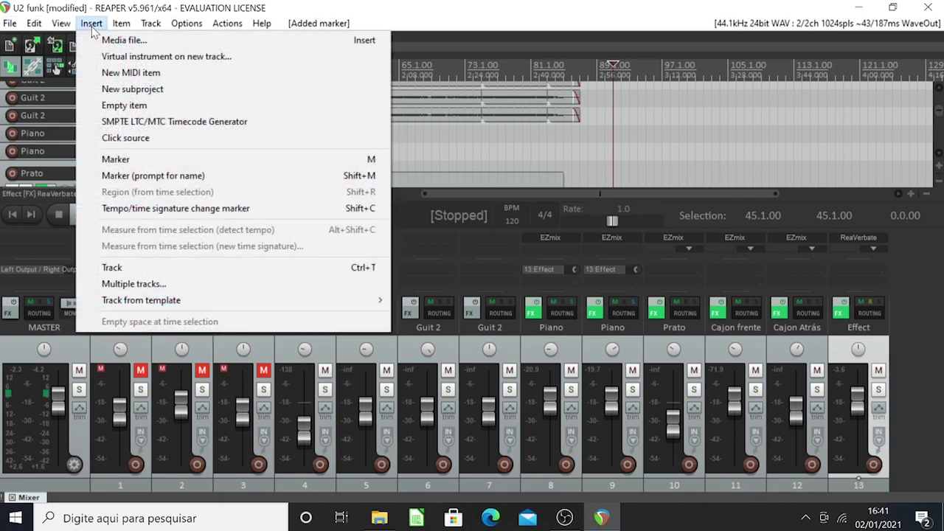
left_click(163, 47)
scroll(423, 333, "down", 5)
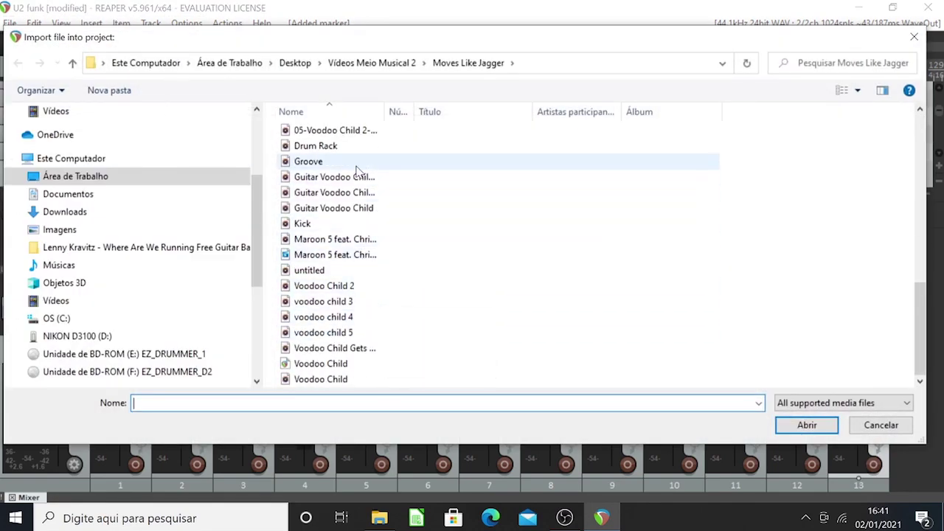
left_click(345, 147)
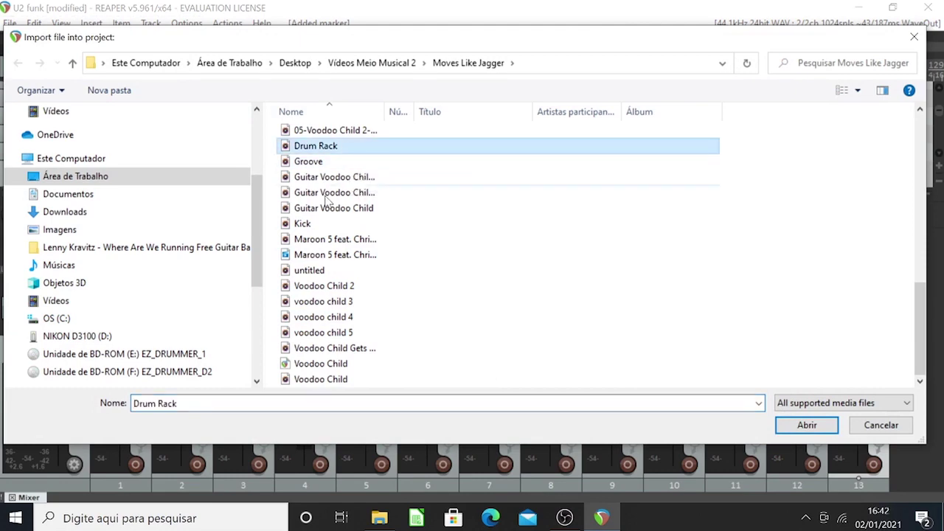
left_click(310, 225)
double_click(310, 228)
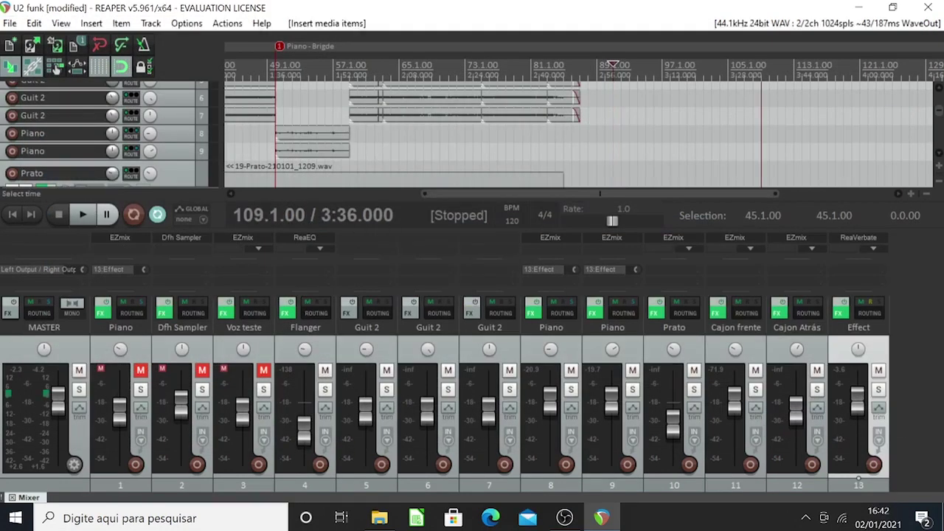
left_click_drag(941, 109, 941, 152)
left_click(631, 124)
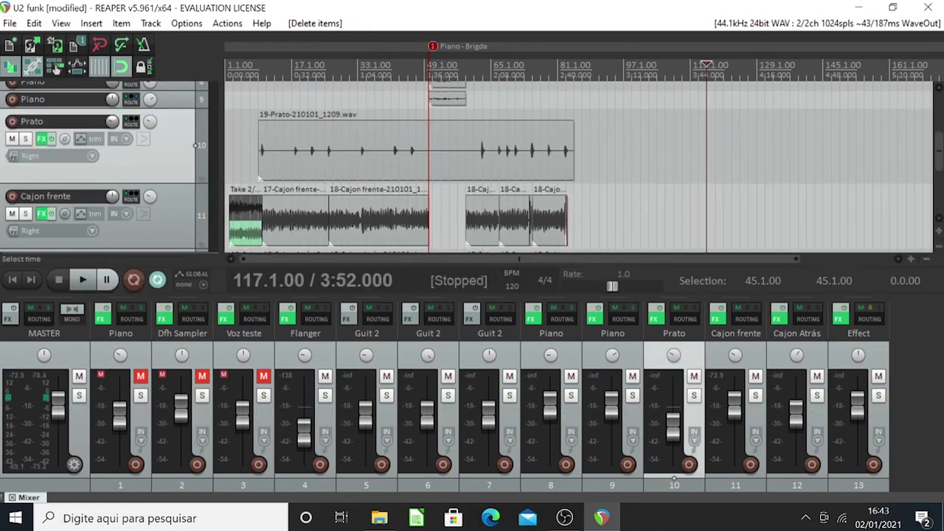
Step: Try to switch the interface theme to Default_4.0
left_click(200, 27)
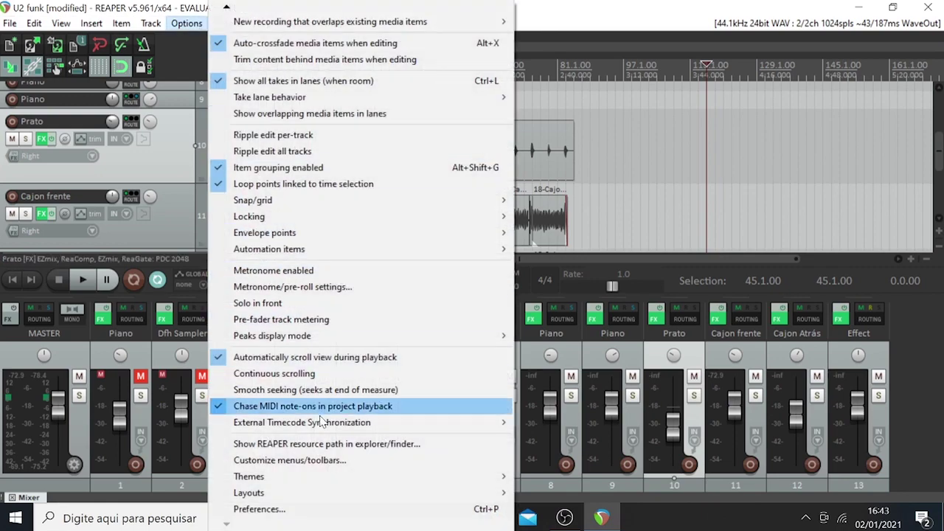
mouse_move(367, 485)
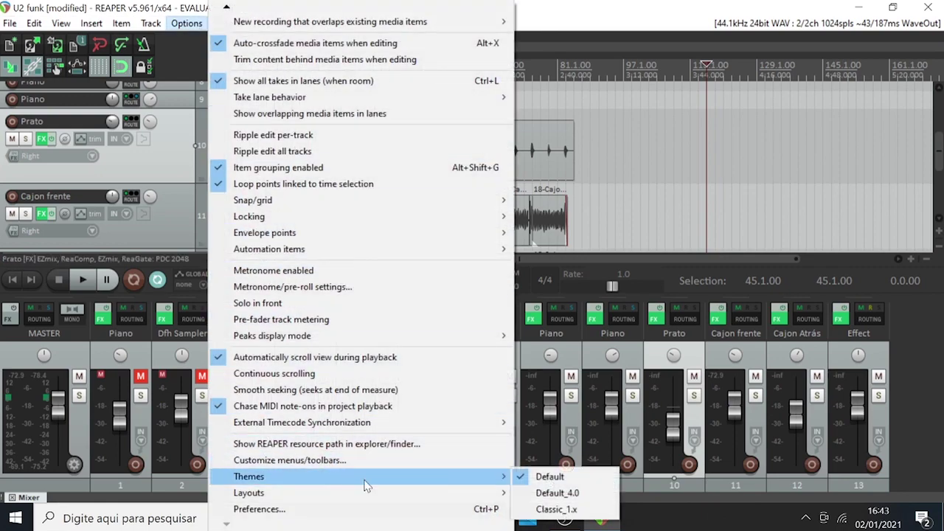
left_click(579, 499)
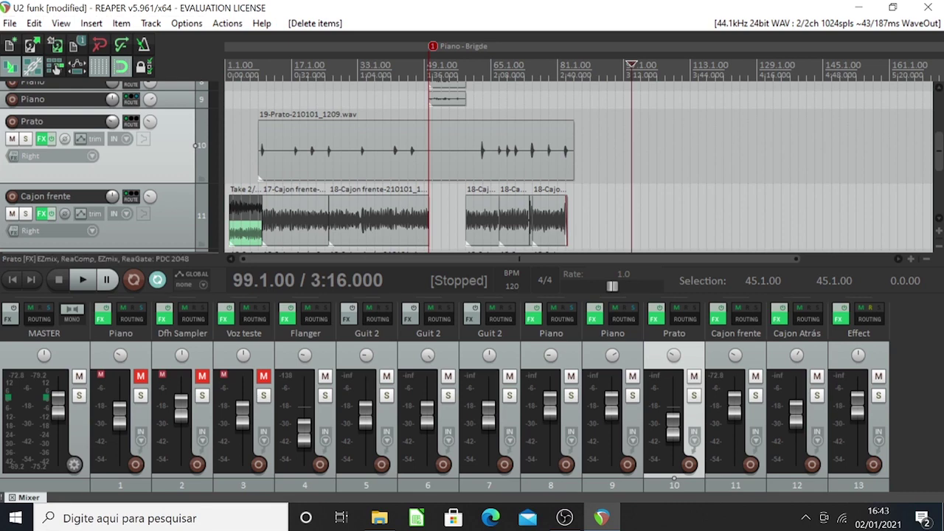
Step: Search Windows for "reaper"
left_click(212, 463)
left_click(602, 518)
left_click(198, 521)
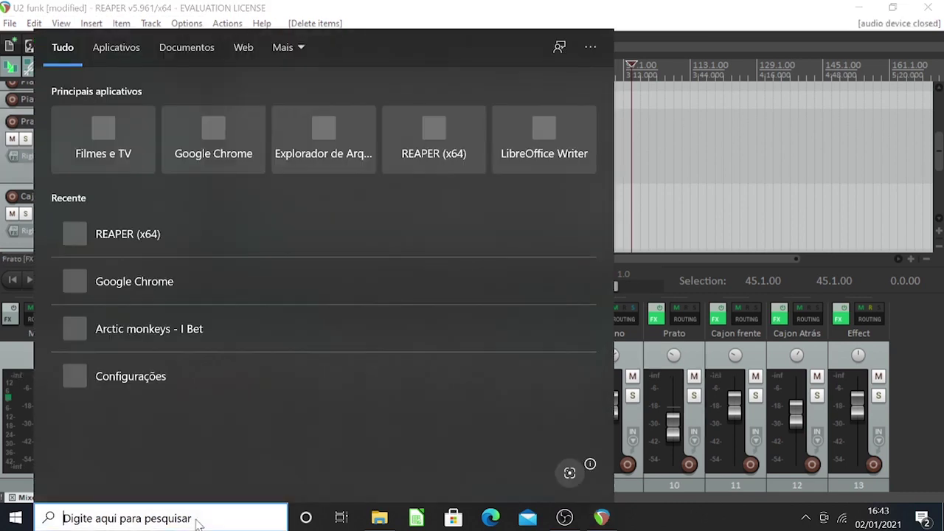
type("re")
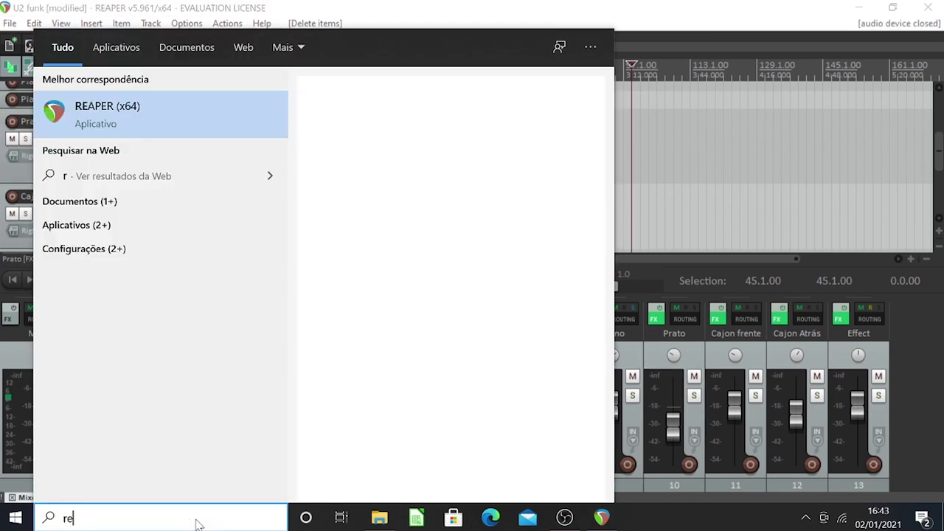
type("aper")
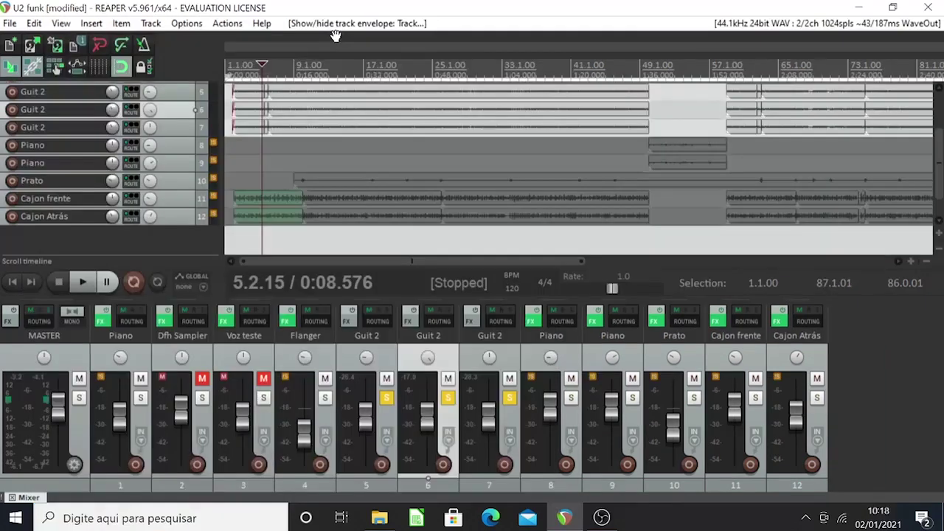
Step: Open the audio device settings in the preferences
left_click(197, 25)
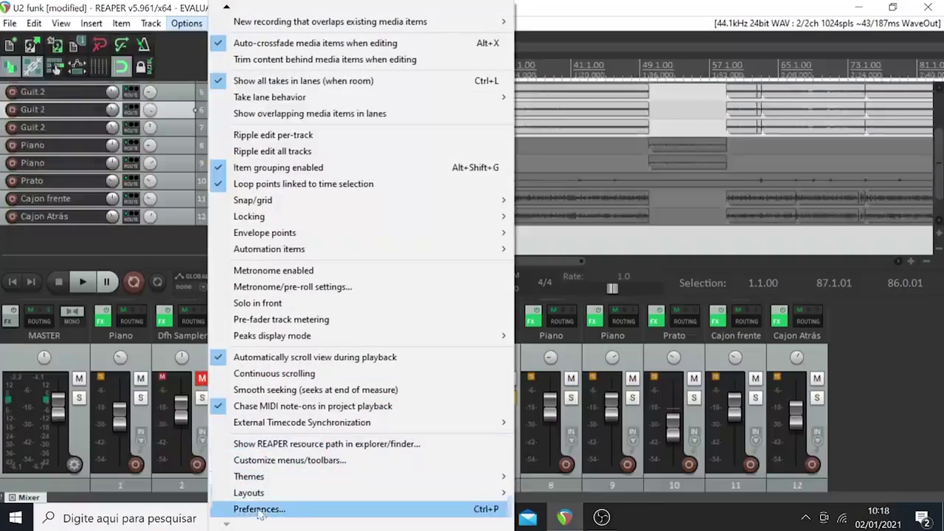
left_click(234, 508)
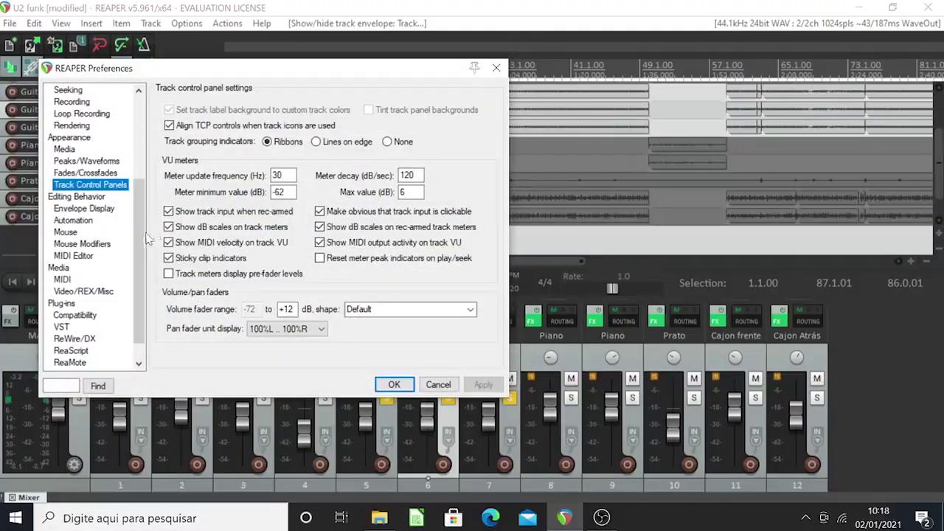
scroll(140, 174, "up", 4)
left_click(63, 90)
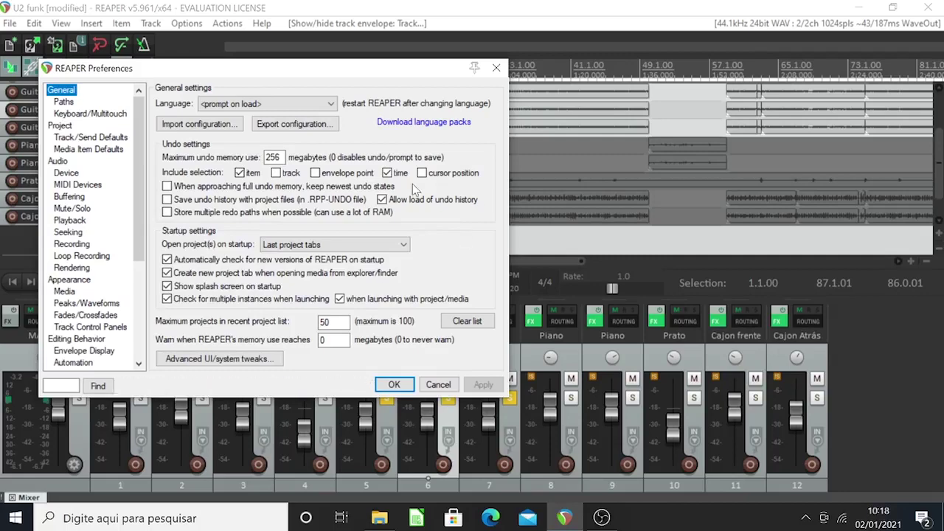
left_click(57, 161)
left_click(78, 174)
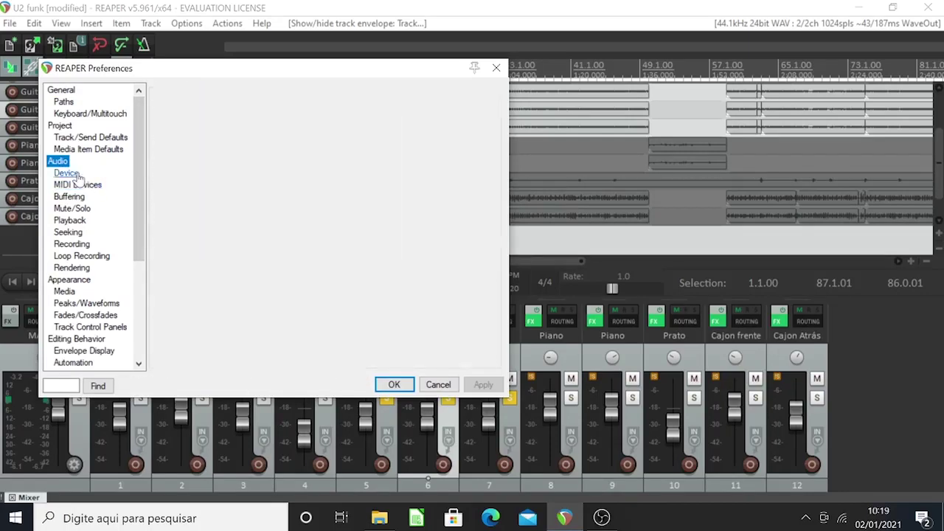
left_click(67, 175)
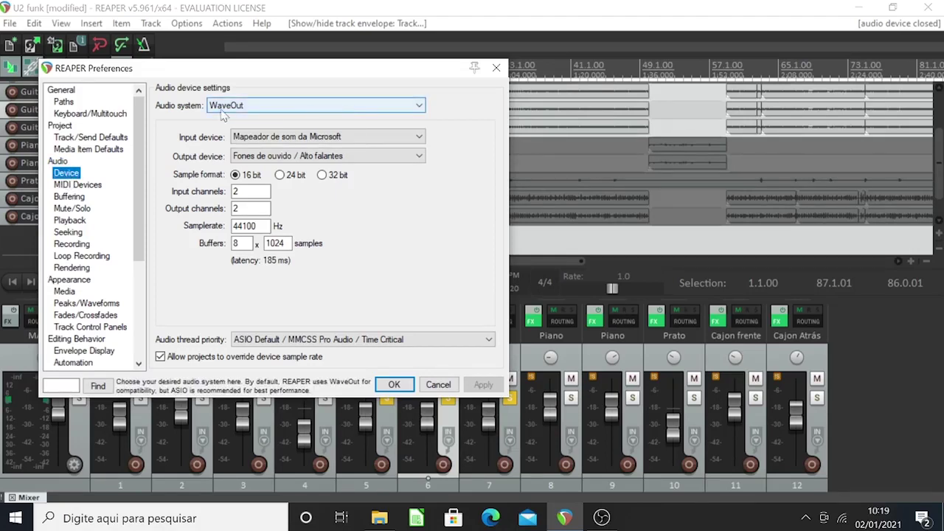
Step: Set the audio system to ASIO and check the driver choices, keeping Focusrite USB 2.0 Audio Driver selected
left_click(236, 110)
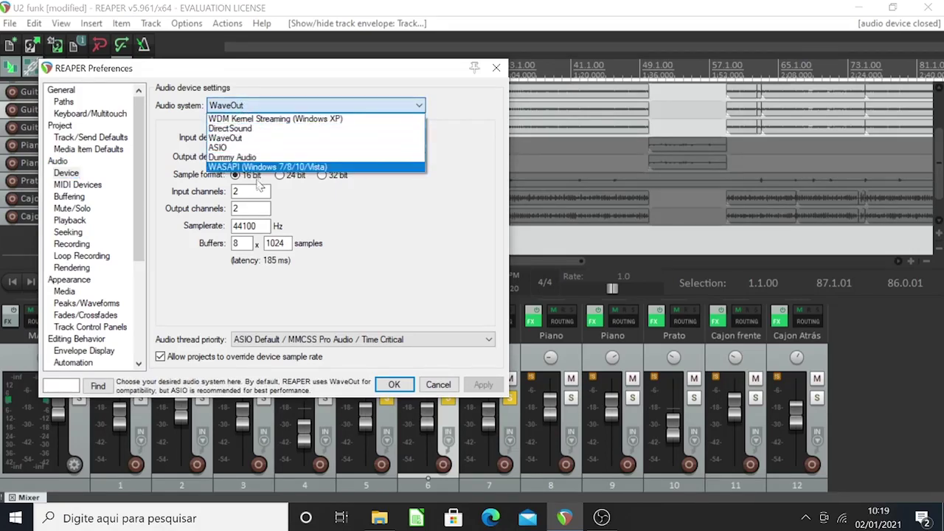
left_click(275, 147)
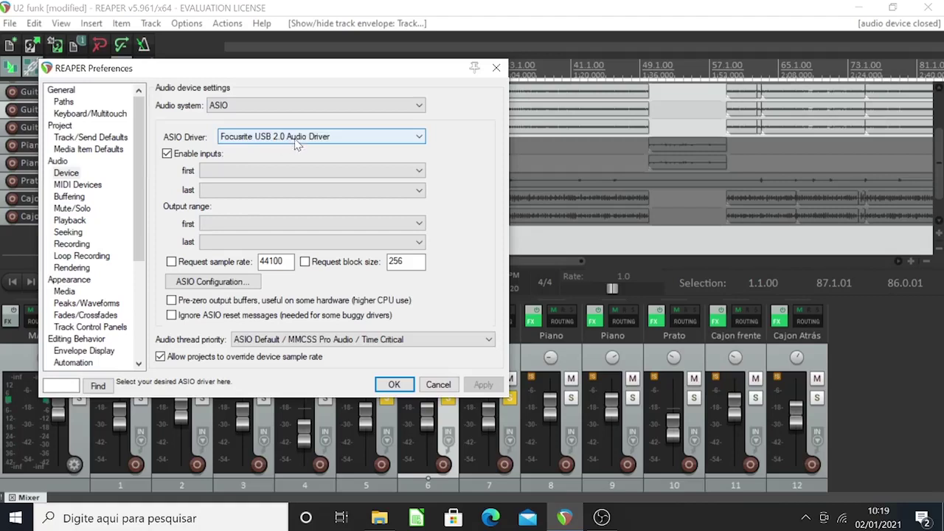
left_click(370, 139)
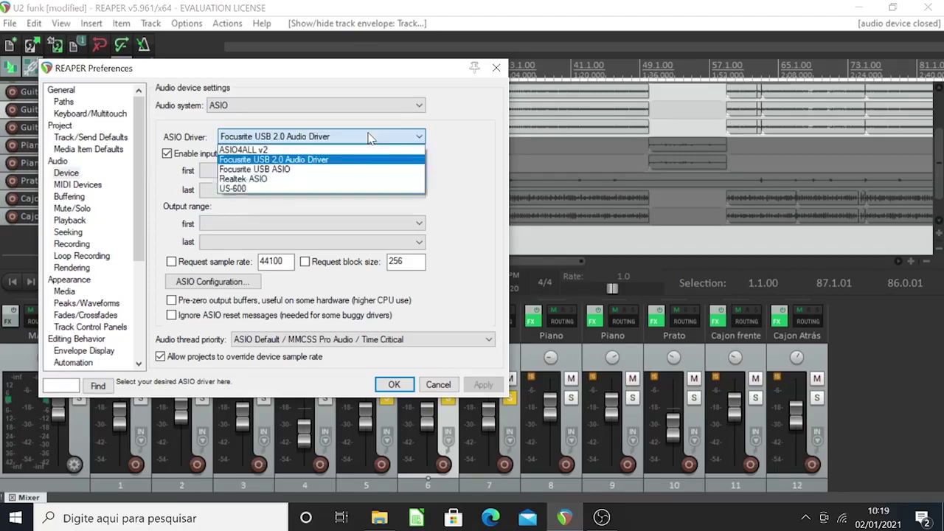
left_click(370, 140)
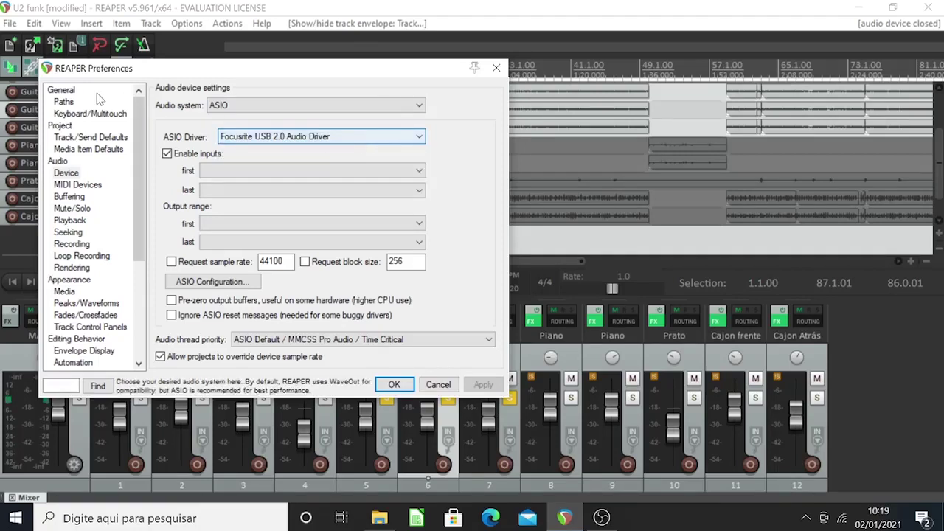
left_click(321, 139)
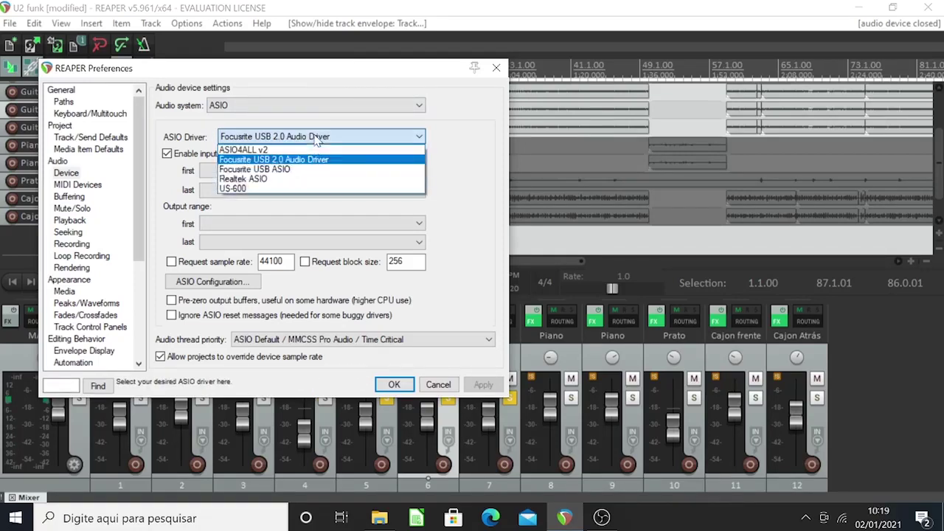
left_click(275, 136)
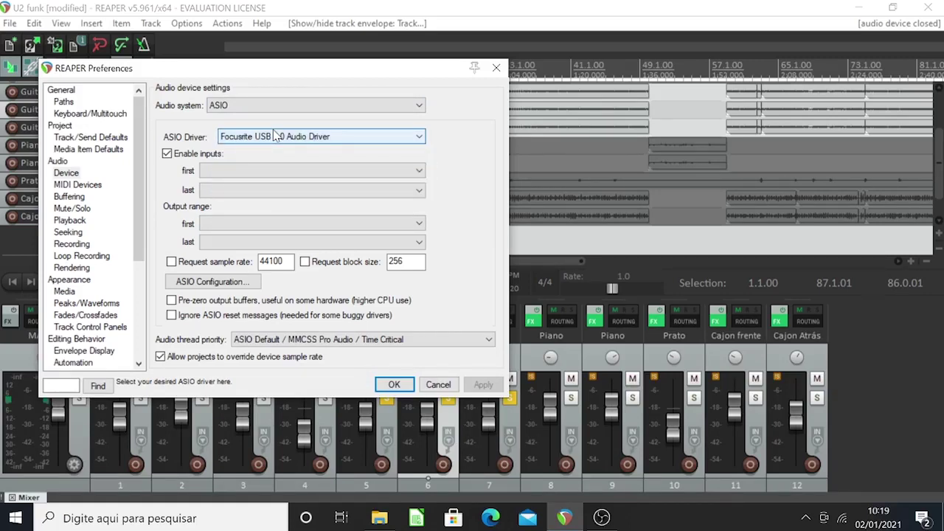
Step: Review the available ASIO drivers and set the audio system to WaveOut
left_click(275, 136)
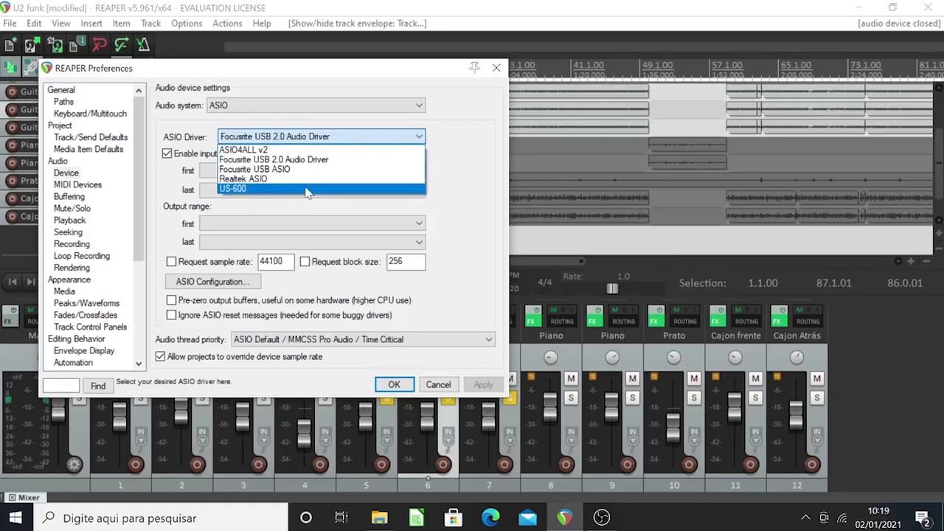
left_click(289, 136)
left_click(287, 105)
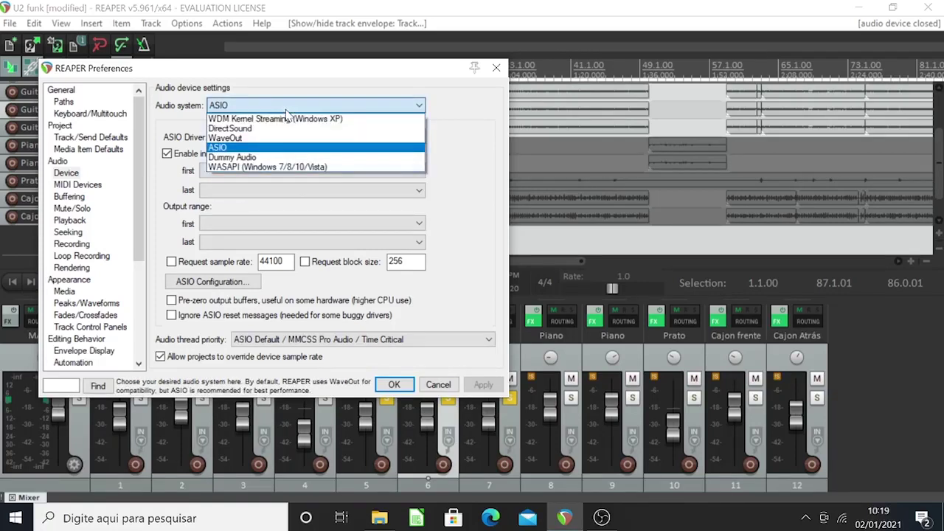
left_click(261, 139)
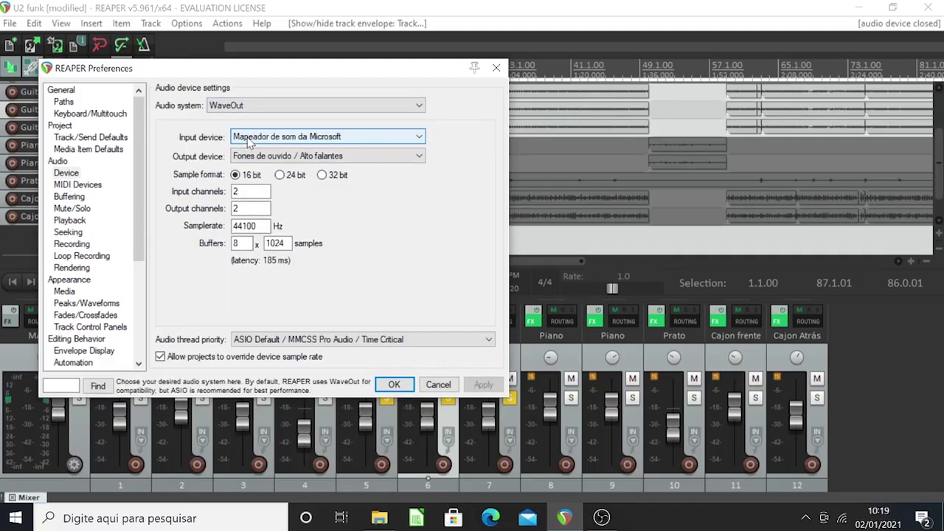
Step: Examine the preferences for MIDI devices, MIDI media settings and keyboard/multitouch
left_click(78, 184)
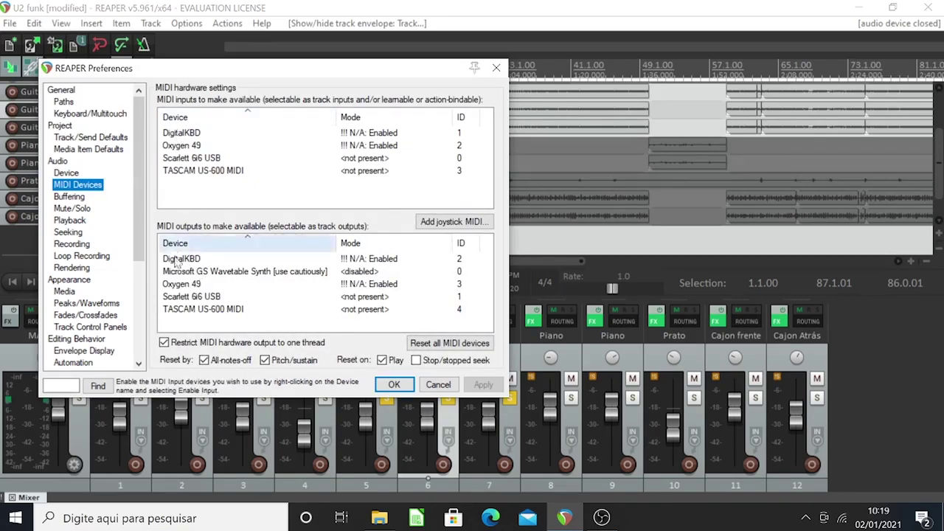
scroll(136, 228, "down", 5)
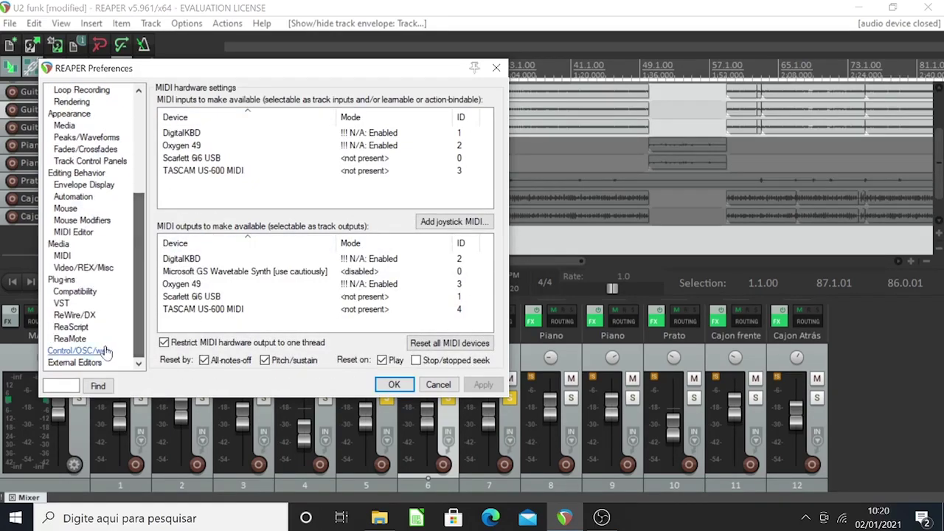
left_click(62, 256)
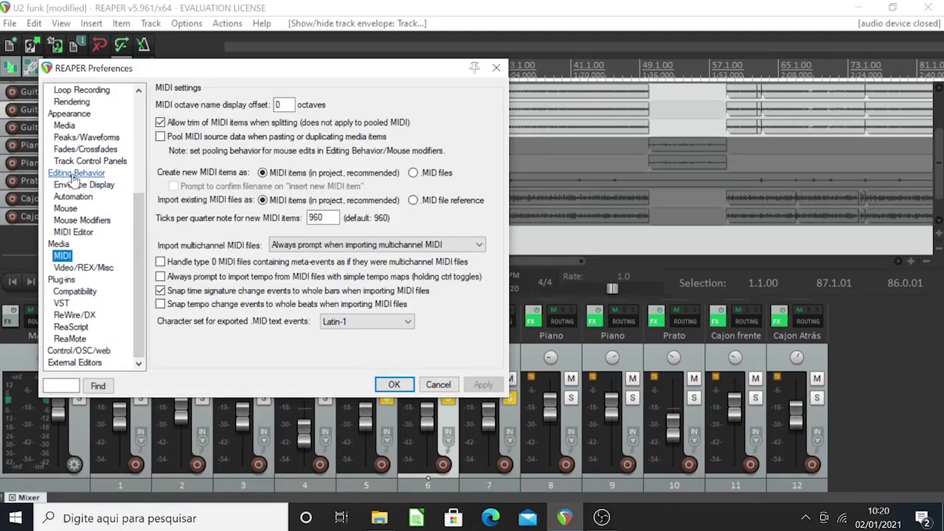
left_click_drag(139, 280, 139, 181)
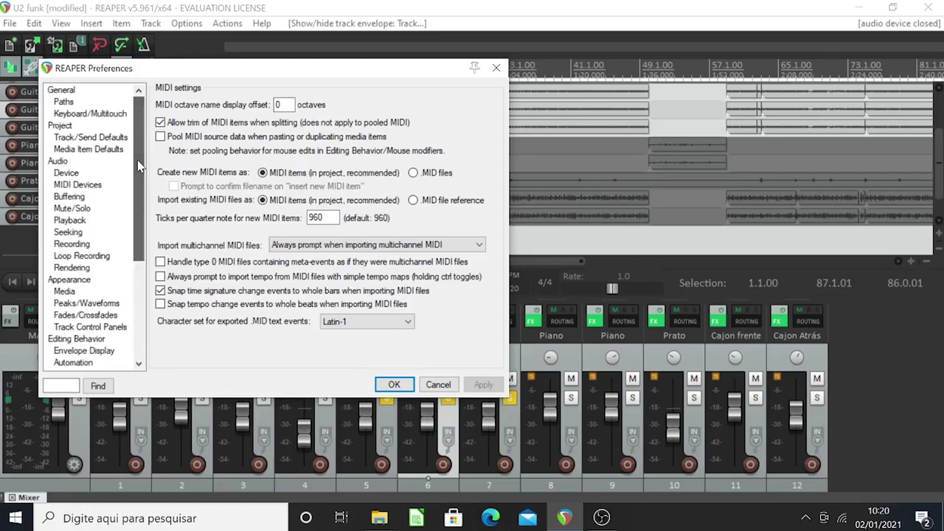
left_click(81, 114)
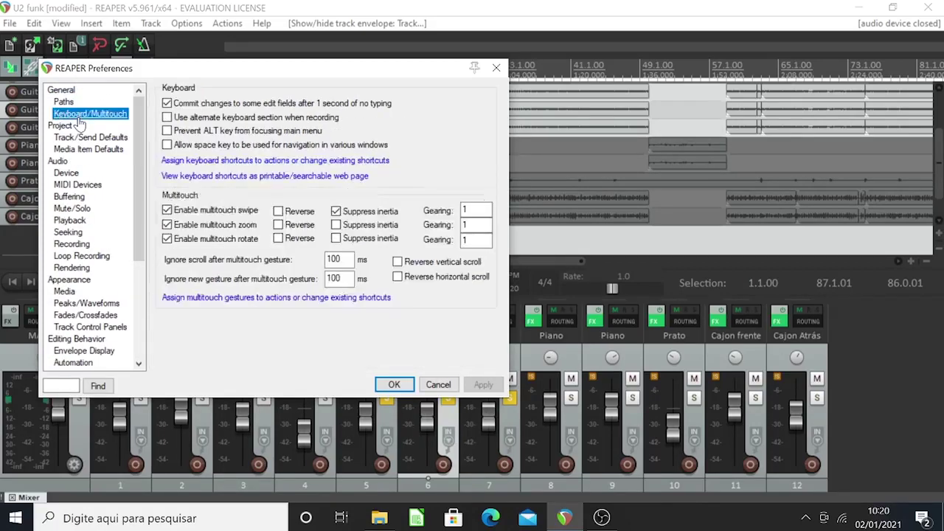
left_click(77, 185)
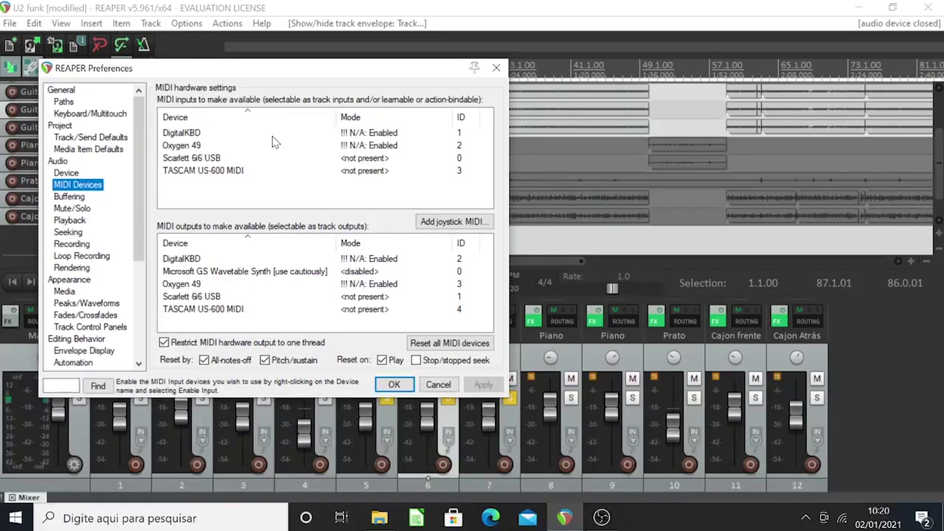
left_click(72, 189)
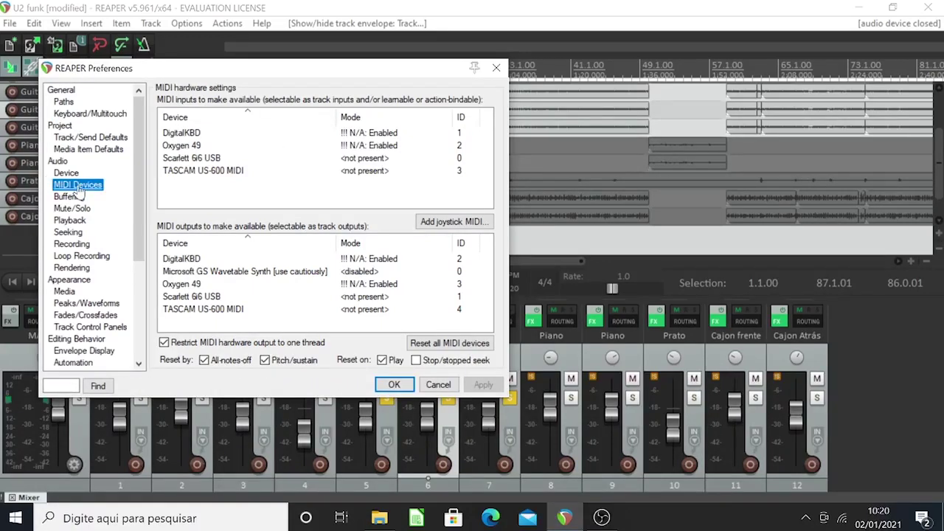
left_click(221, 117)
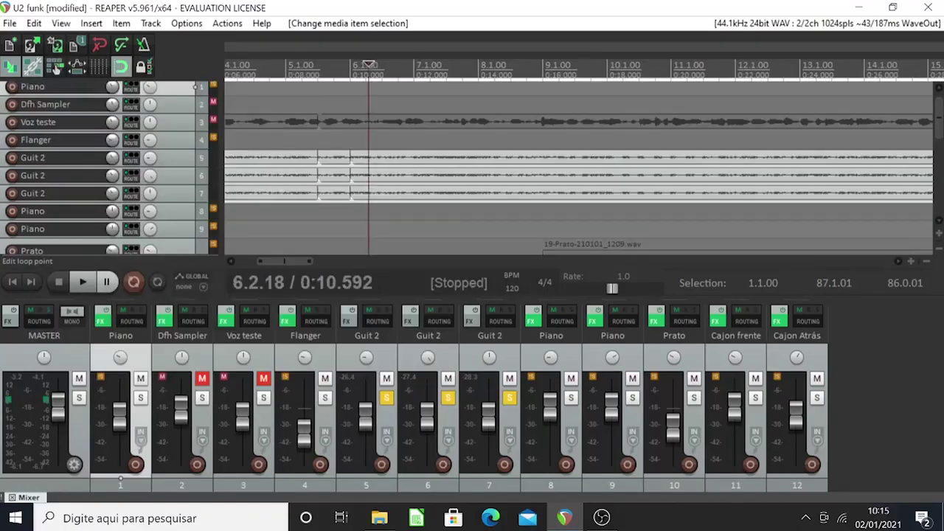
Step: Activate the volume envelope on track 6, Guit 2
key("grave")
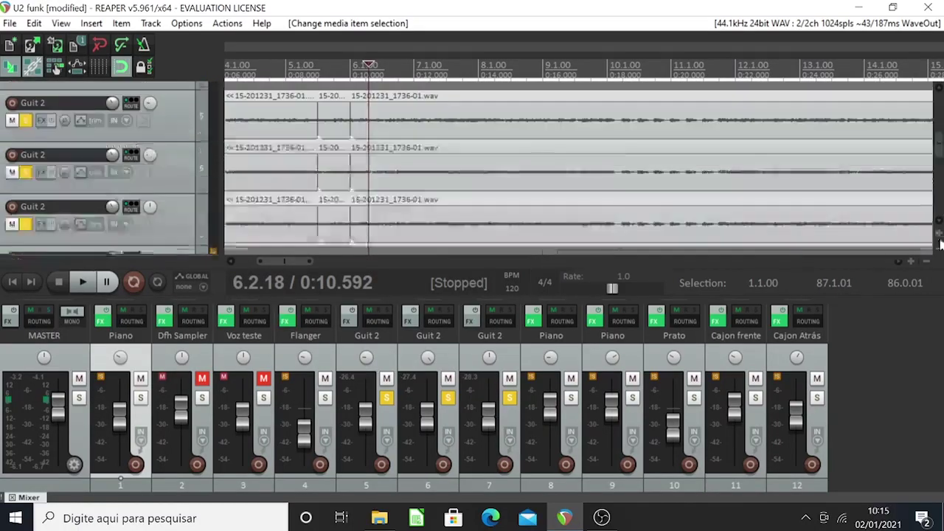
right_click(174, 167)
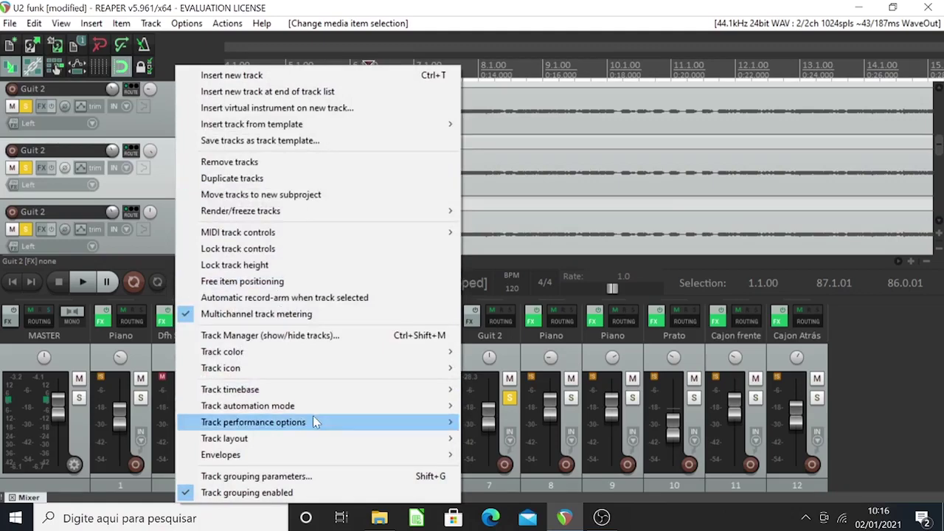
mouse_move(332, 456)
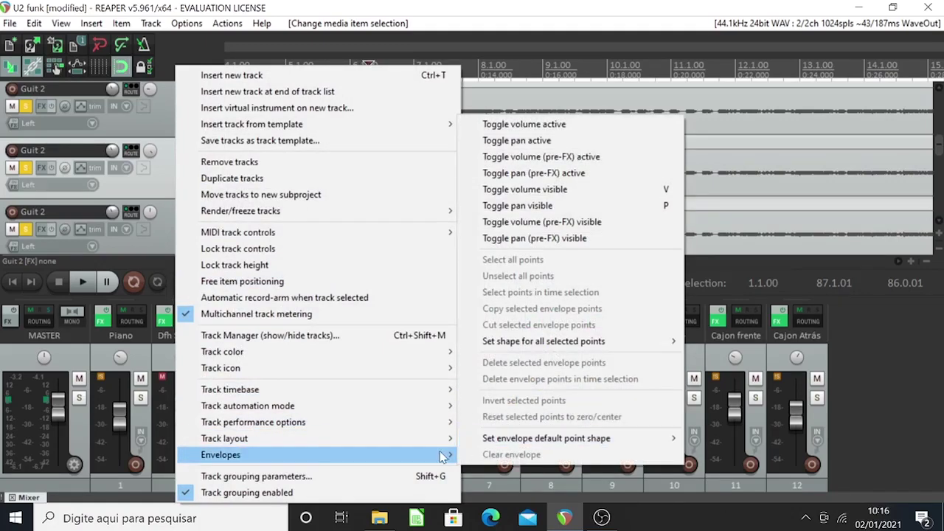
left_click(597, 130)
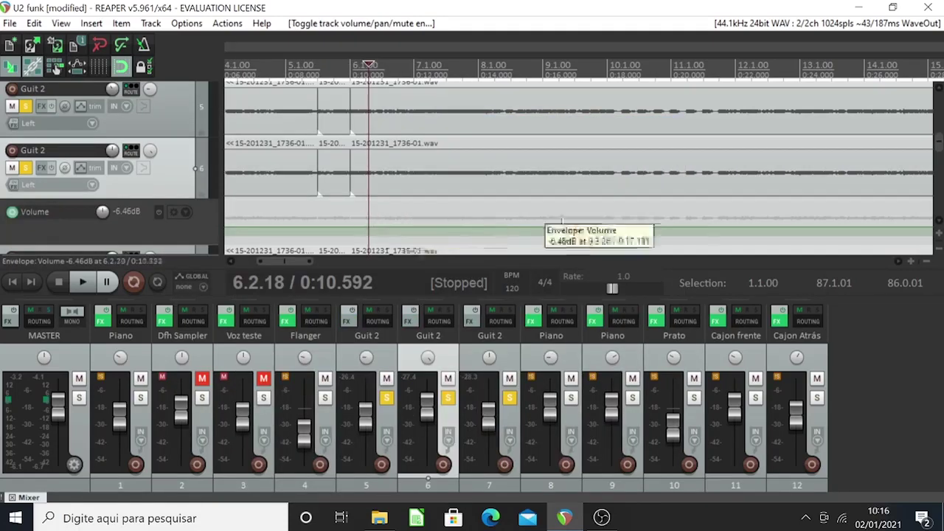
Step: Place the edit cursor at the item split on track 6, at about 6.1.03
left_click(912, 262)
left_click(912, 262)
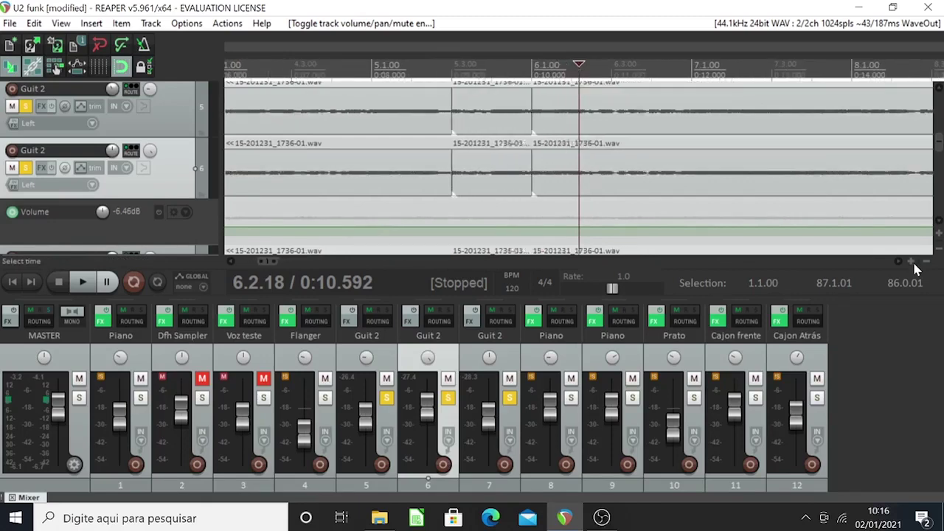
left_click(912, 262)
left_click(938, 234)
left_click(938, 235)
left_click(938, 234)
left_click(938, 235)
left_click(937, 235)
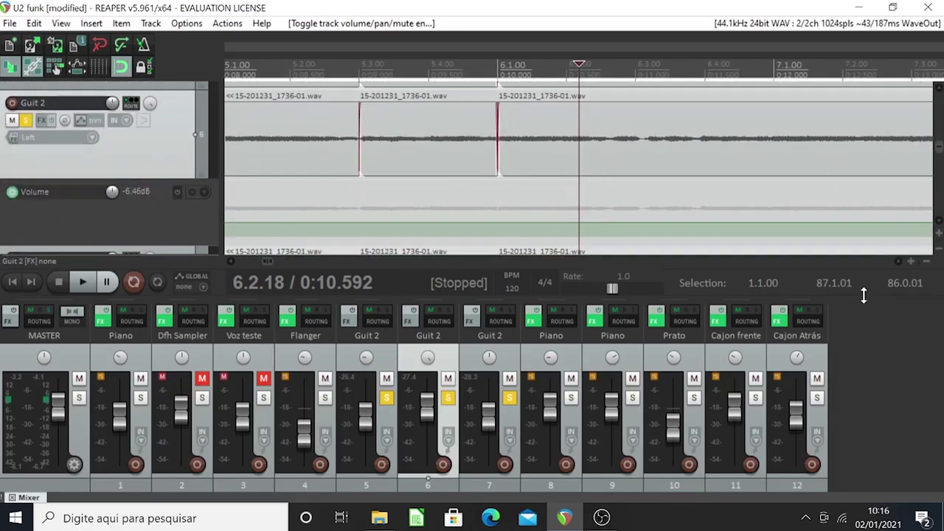
left_click(493, 89)
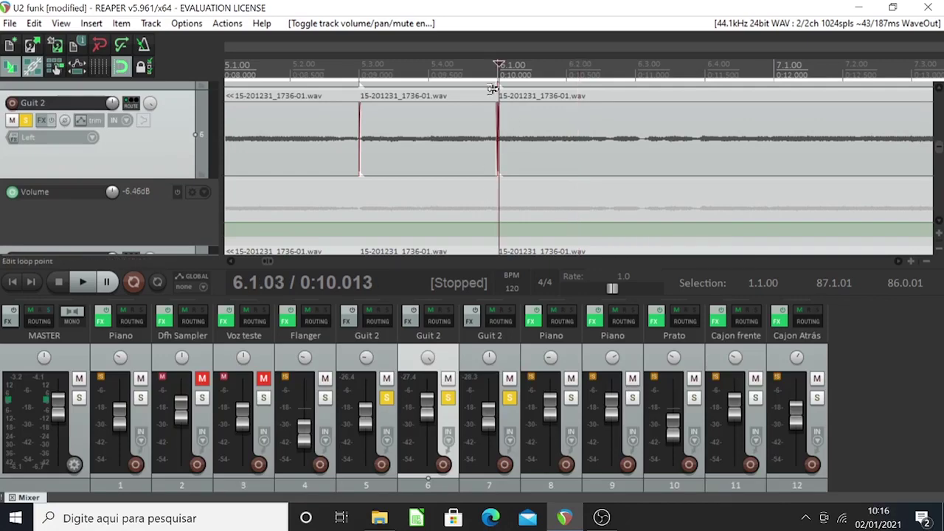
Step: Draw three raised points on track 6's volume envelope after the edit cursor and delete the low points between them
left_click_drag(541, 193, 502, 216)
left_click(533, 190)
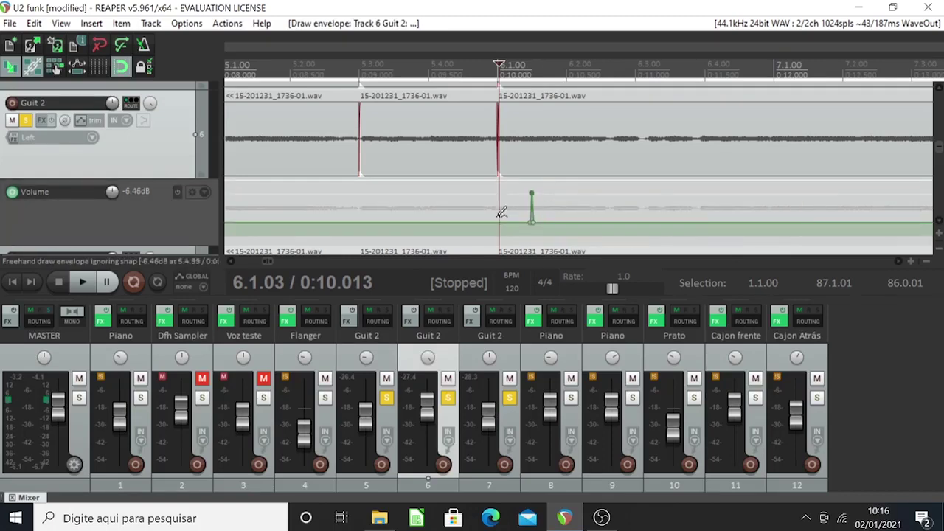
left_click(624, 192)
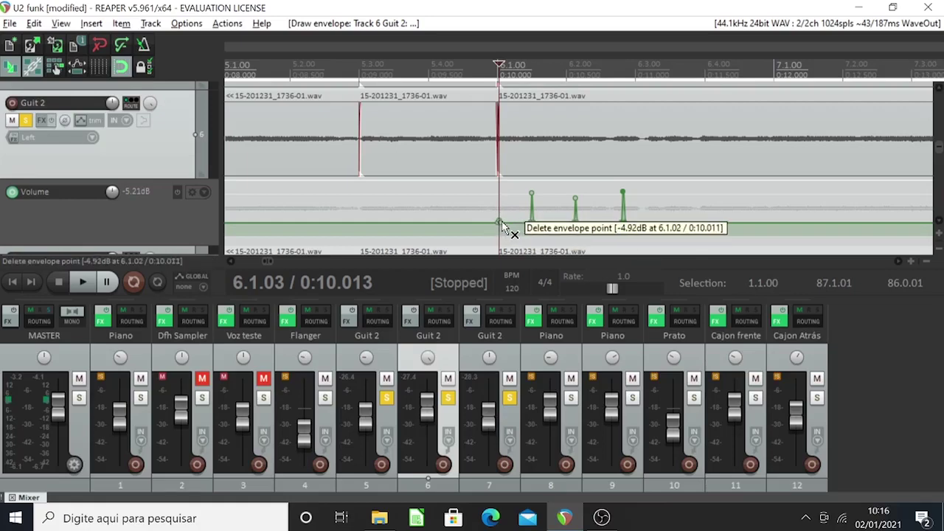
left_click(528, 222, "alt")
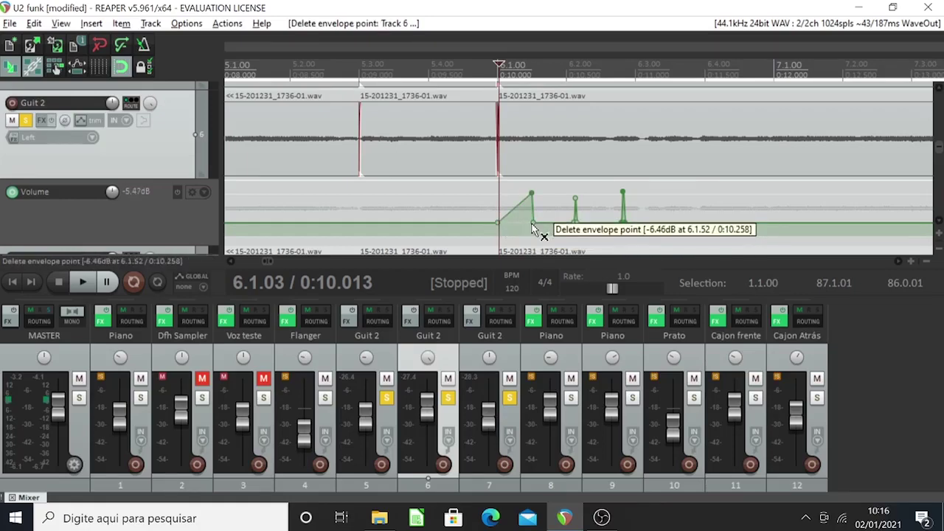
left_click(574, 222, "alt")
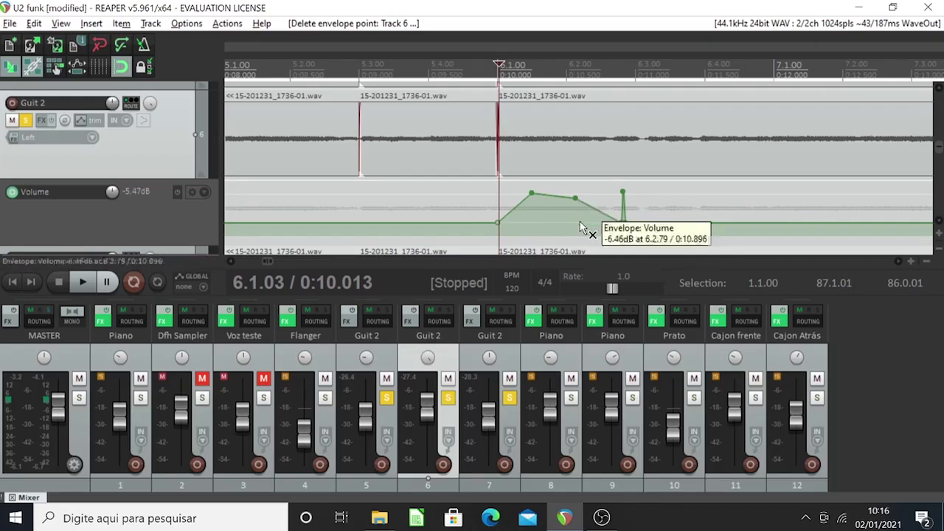
left_click(625, 223, "alt")
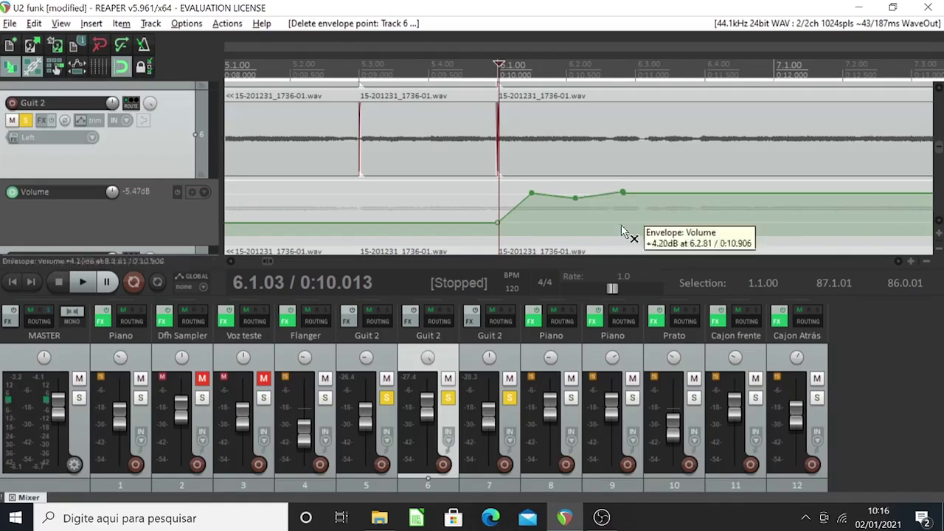
Step: Raise the middle point of track 6's volume envelope and pull the level to the minimum just after the third point
left_click_drag(575, 197, 576, 164)
left_click(622, 191)
left_click_drag(622, 190, 623, 295)
Step: Play the volume automation from the item split, and again starting from about 5.3.97
key("space")
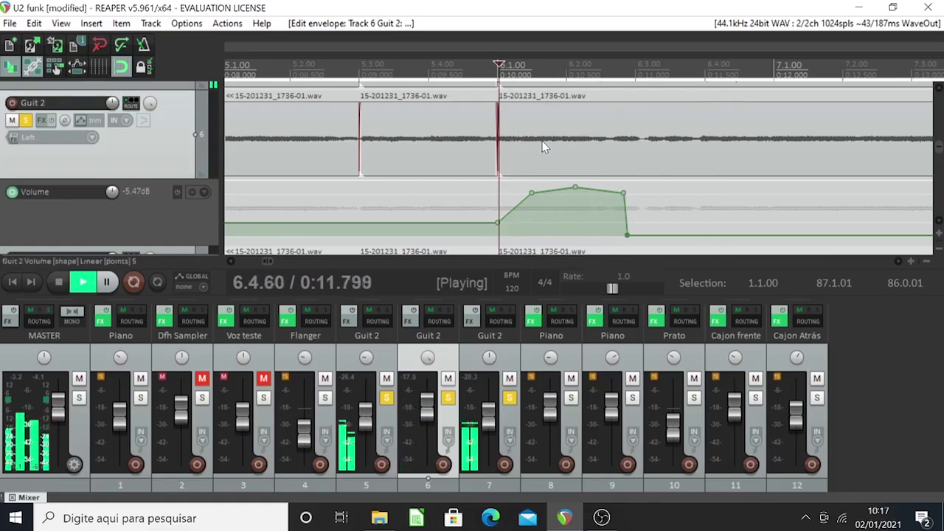
key("space")
left_click(426, 59)
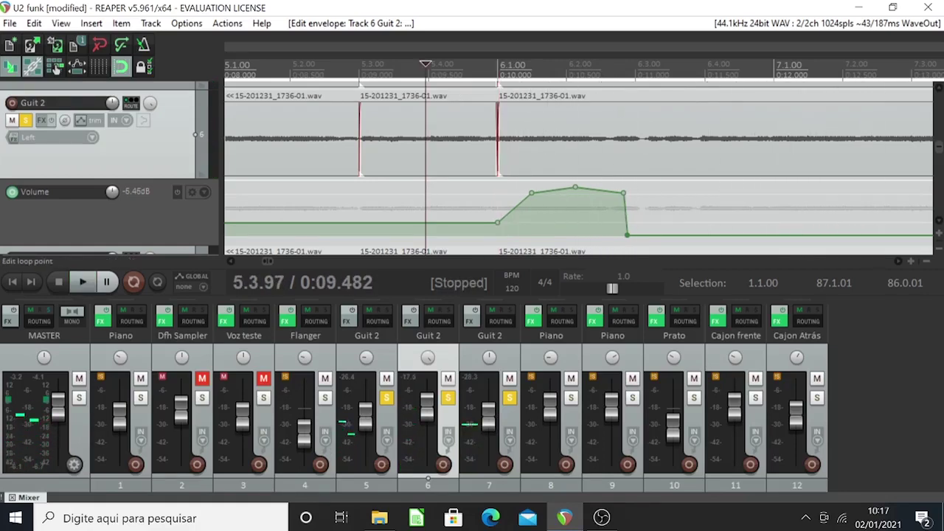
key("space")
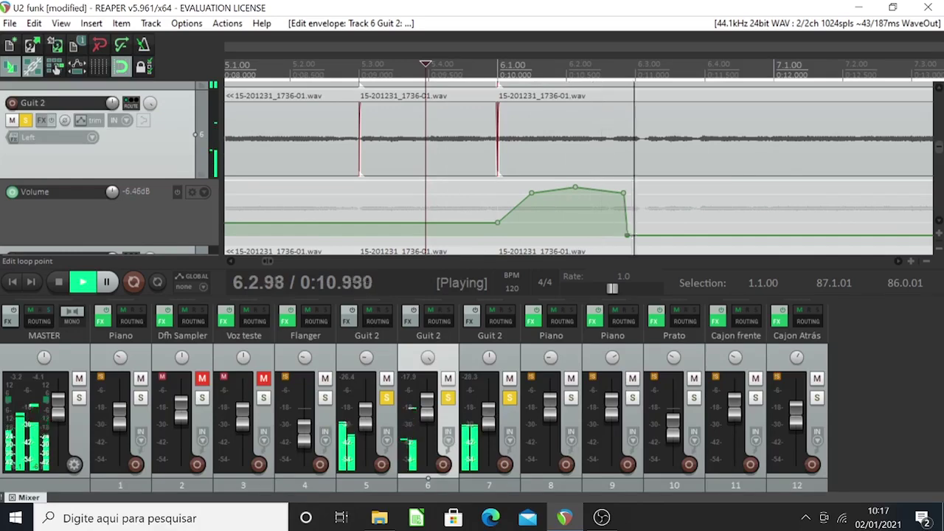
key("space")
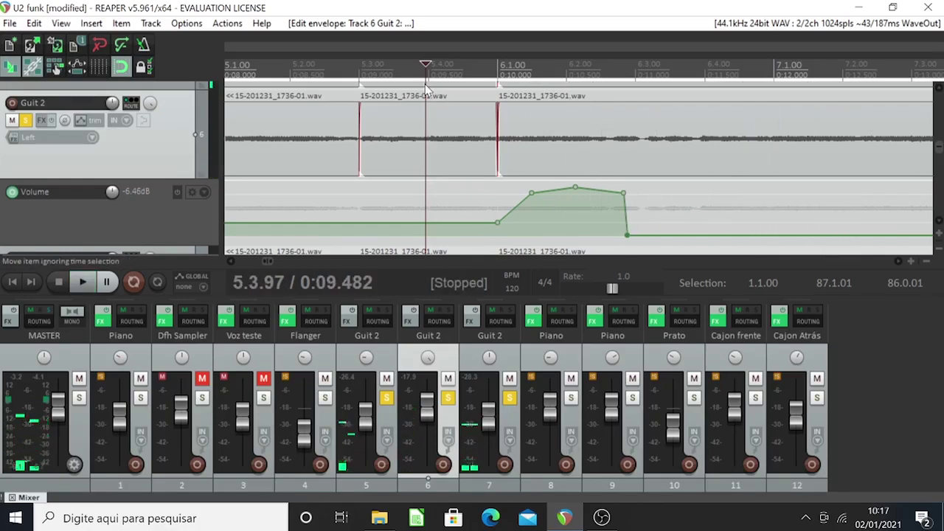
Step: Undo all the point edits drawn on track 6's volume envelope
key("ctrl+z")
key("ctrl+z")
key("ctrl+z")
key("ctrl+z")
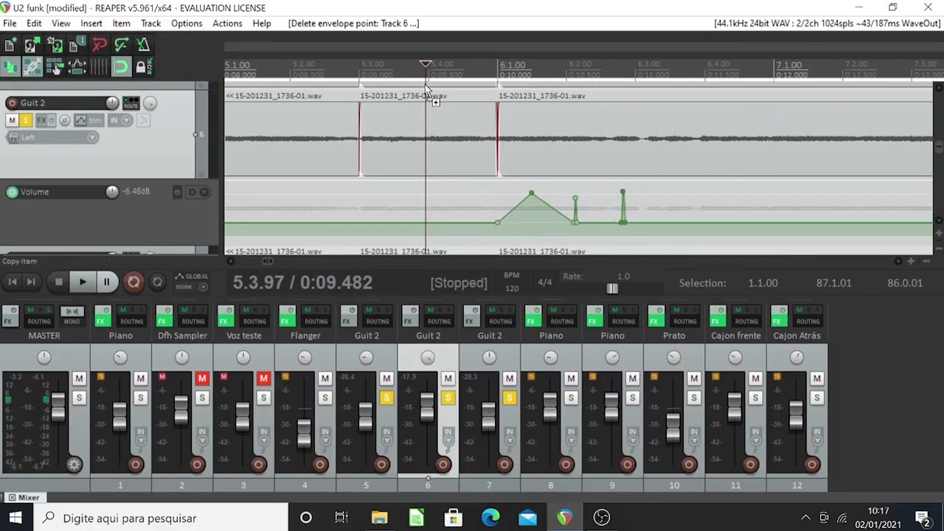
key("ctrl+z")
key("ctrl+z")
key("ctrl+z")
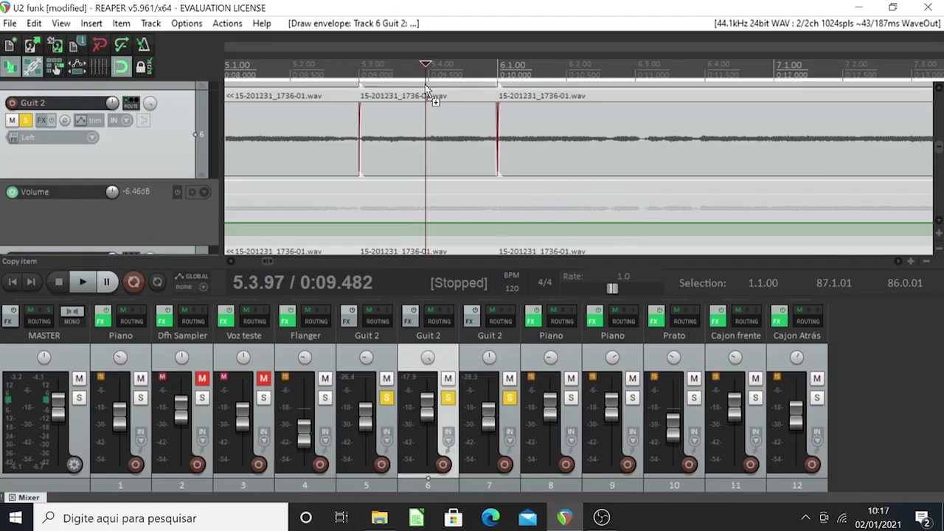
Step: Hide the volume envelope of track 6, Guit 2
right_click(170, 143)
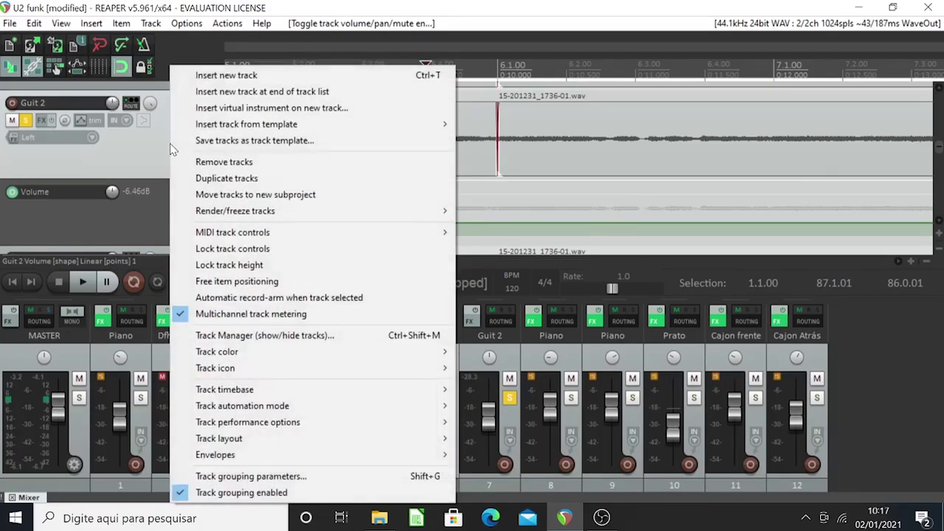
left_click(152, 230)
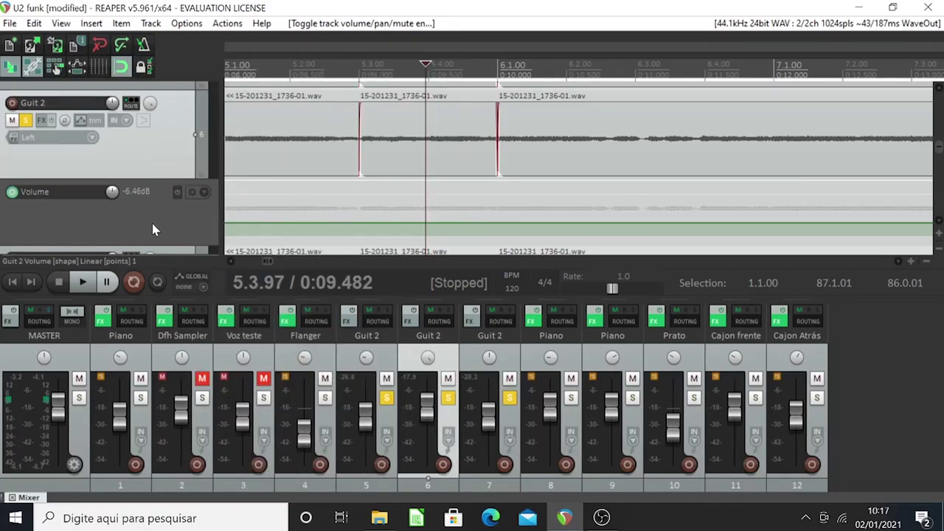
right_click(152, 224)
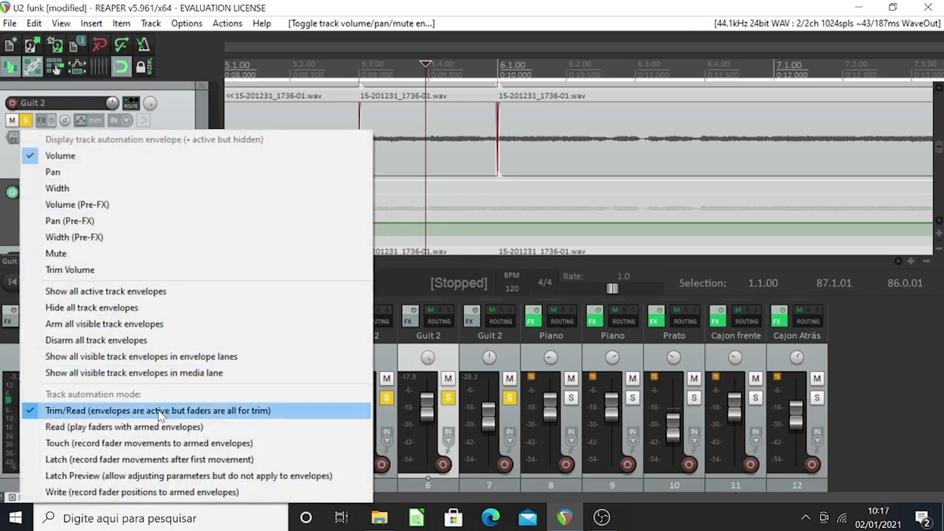
left_click(126, 152)
Step: Activate the pan envelope on track 6, Guit 2
right_click(124, 149)
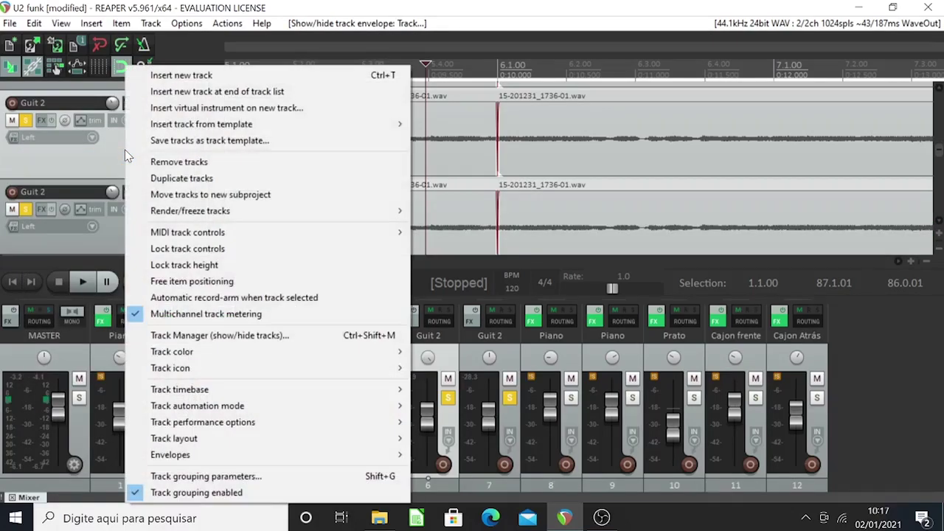
mouse_move(229, 463)
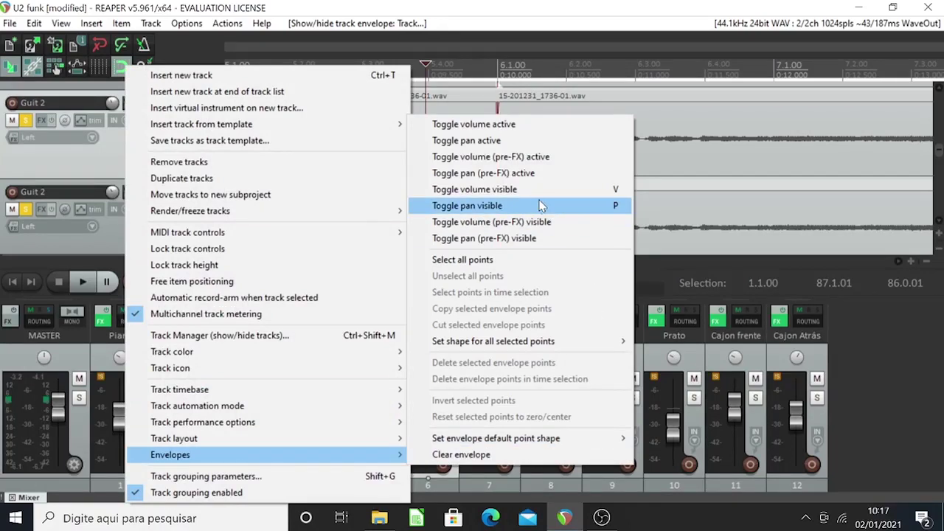
left_click(532, 142)
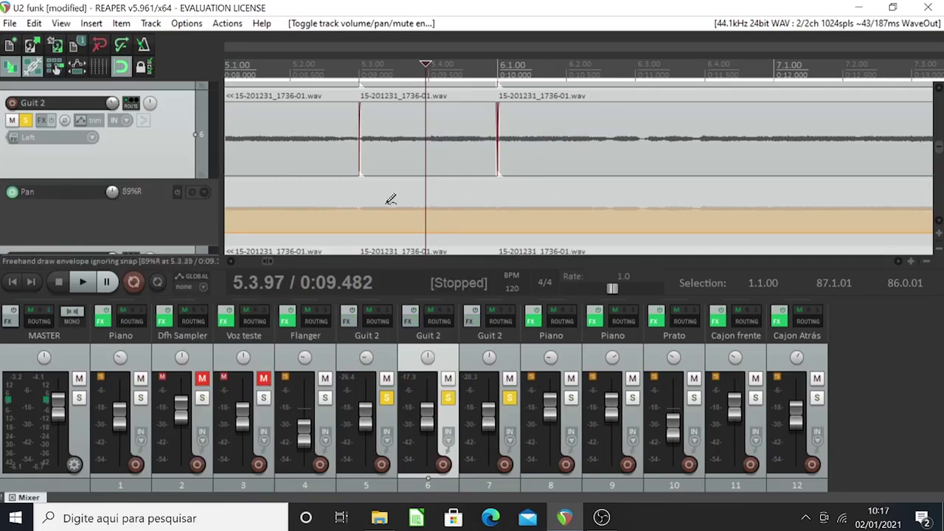
Step: Draw a pan envelope on track 6, Guit 2, moving from right to left after 5.3.00 and back to right past 6.2.00
left_click_drag(391, 199, 385, 211)
mouse_move(456, 185)
left_mouse_down()
mouse_move(448, 230)
mouse_move(480, 181)
mouse_move(545, 173)
mouse_move(551, 29)
mouse_move(562, 181)
mouse_move(593, 200)
mouse_move(675, 337)
left_mouse_up()
left_click(448, 233, "alt")
left_click(595, 191, "alt")
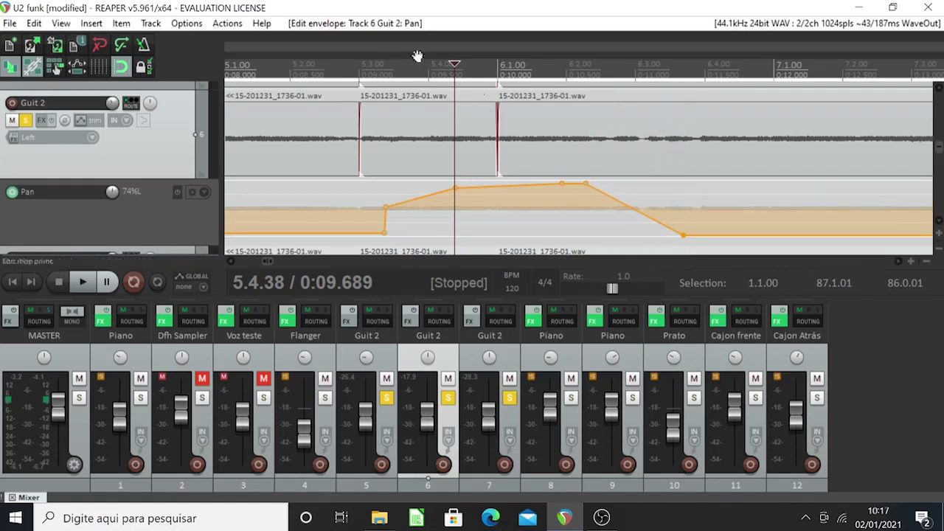
Step: Play the pan automation from about 5.2.15, stop, and hide track 6's pan envelope
left_click(301, 65)
key("space")
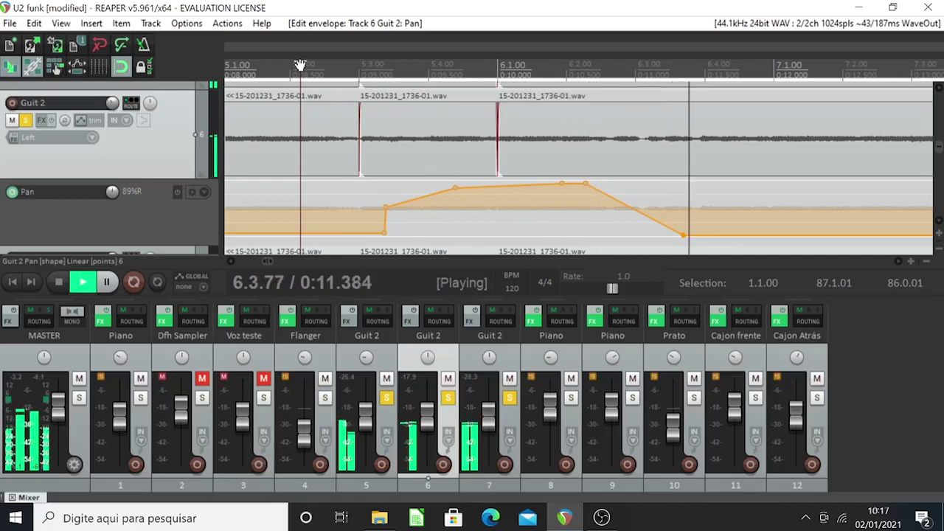
key("space")
key("shift+p")
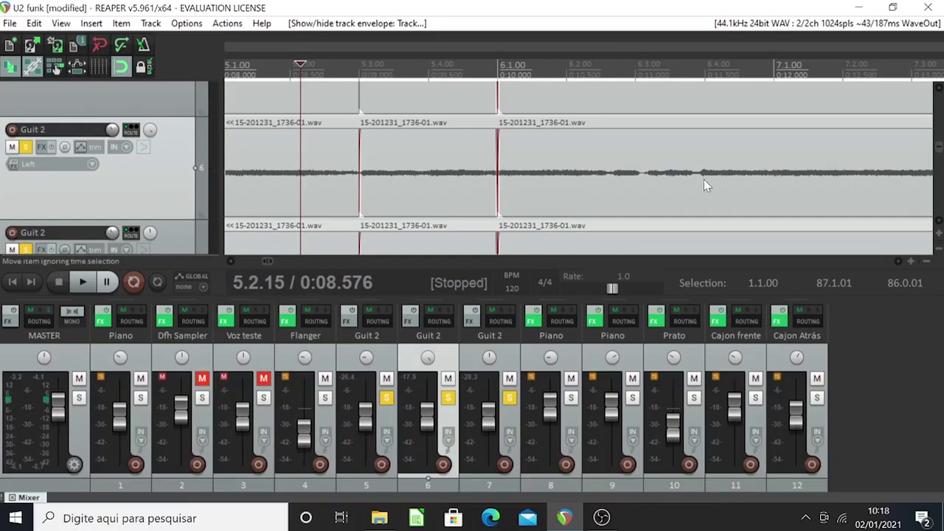
Step: Vary the track height zoom and zoom the timeline out until most of the song's arrangement is in view
scroll(579, 166, "down", 3)
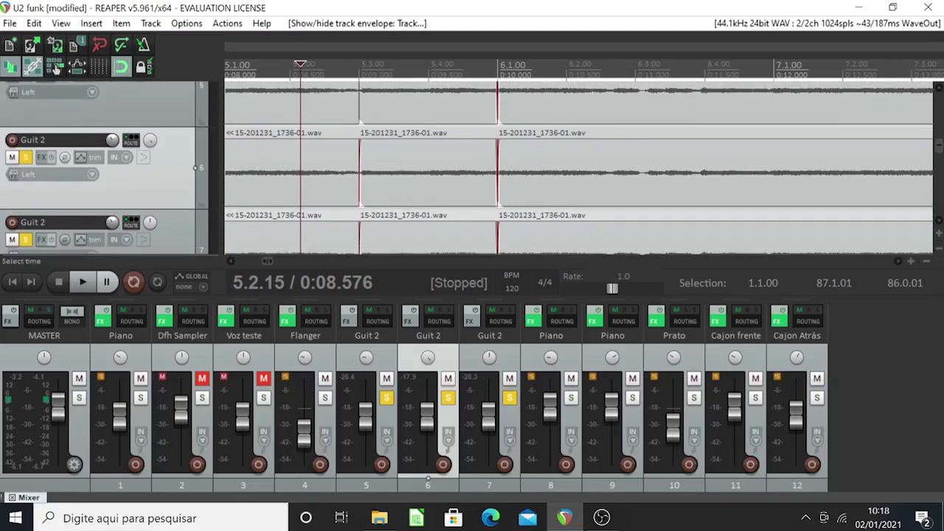
left_click(939, 236)
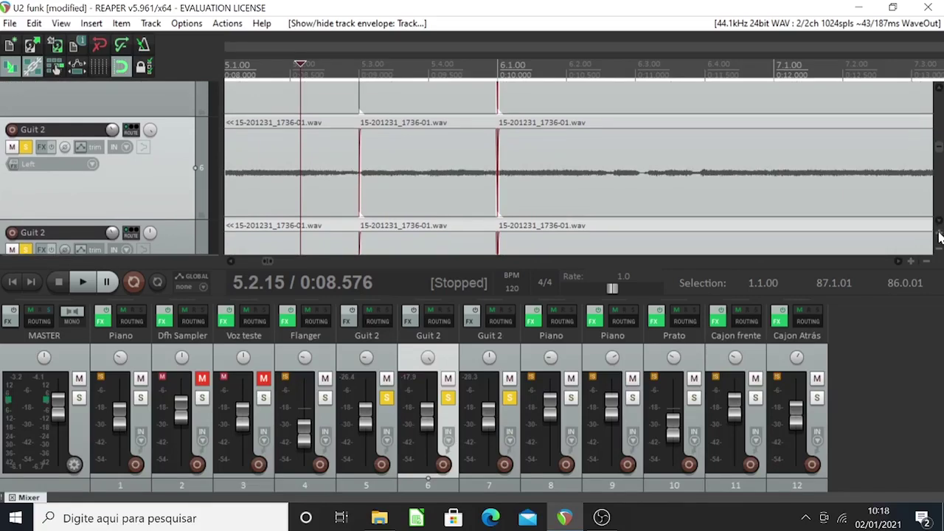
left_click(940, 257)
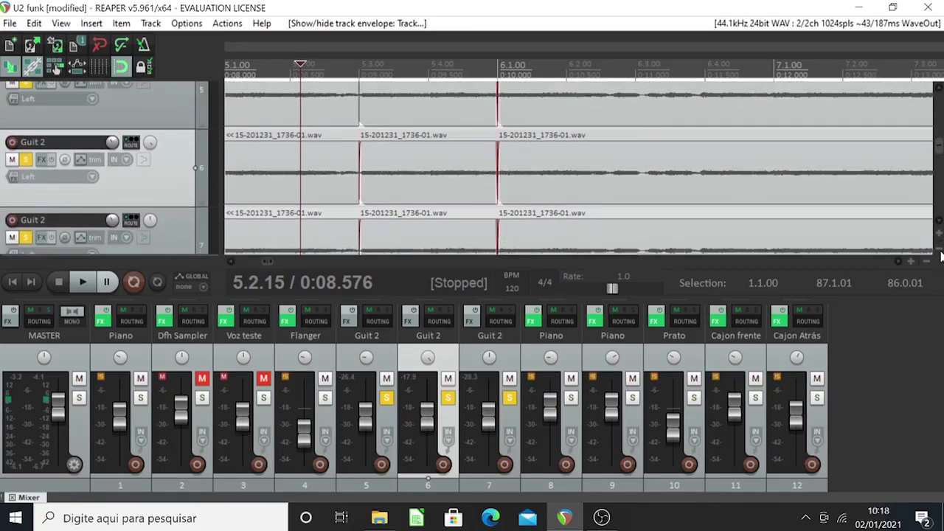
left_click(911, 262)
left_click_drag(911, 262, 905, 286)
left_click_drag(936, 253, 936, 253)
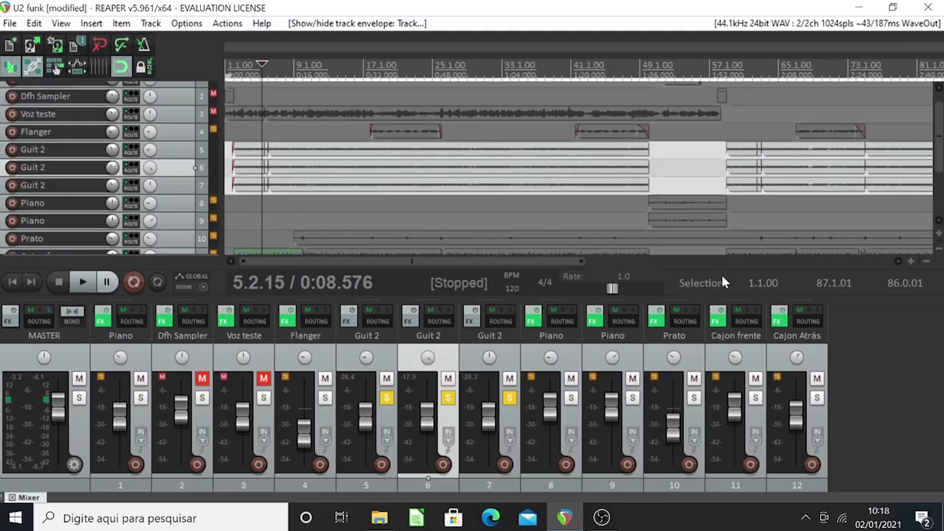
left_click_drag(699, 297, 624, 306)
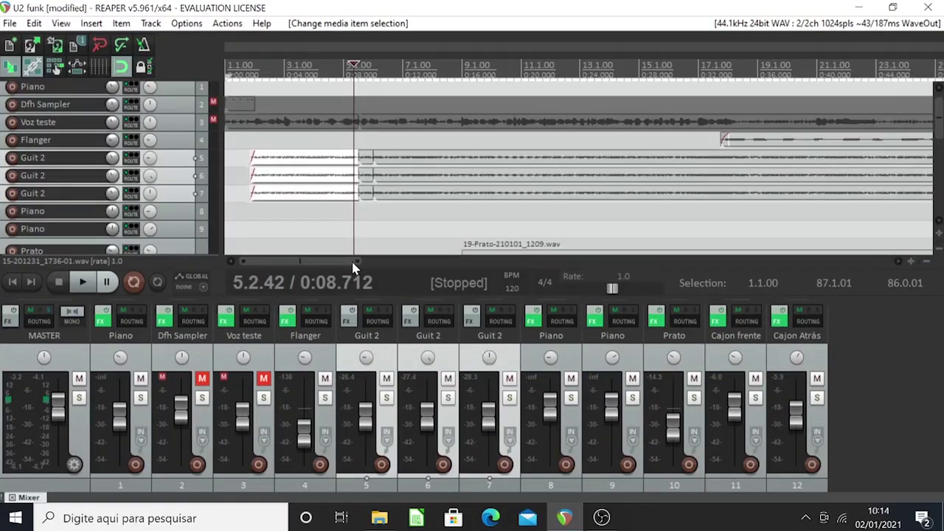
Step: Solo the three Guit 2 tracks and play their opening fade-in from about 1.4.03
scroll(656, 197, "up", 5)
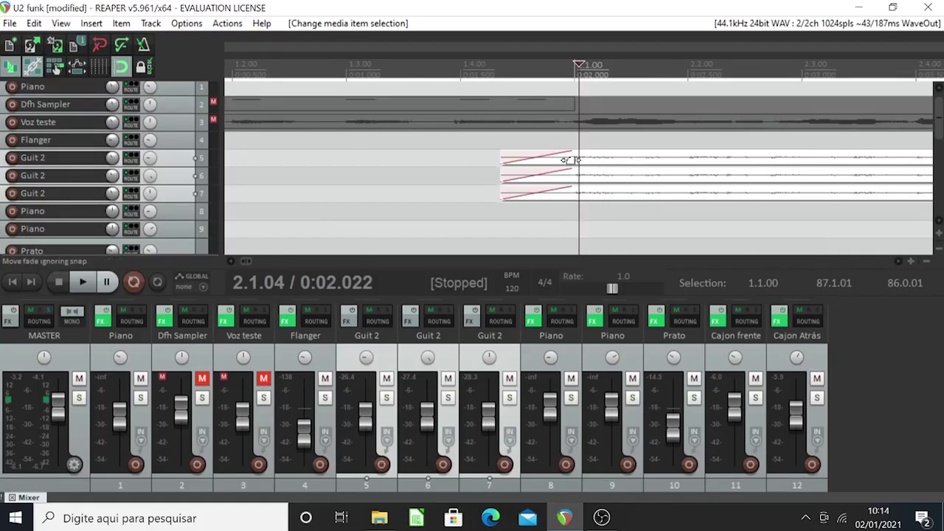
key("F6")
left_click(464, 59)
key("space")
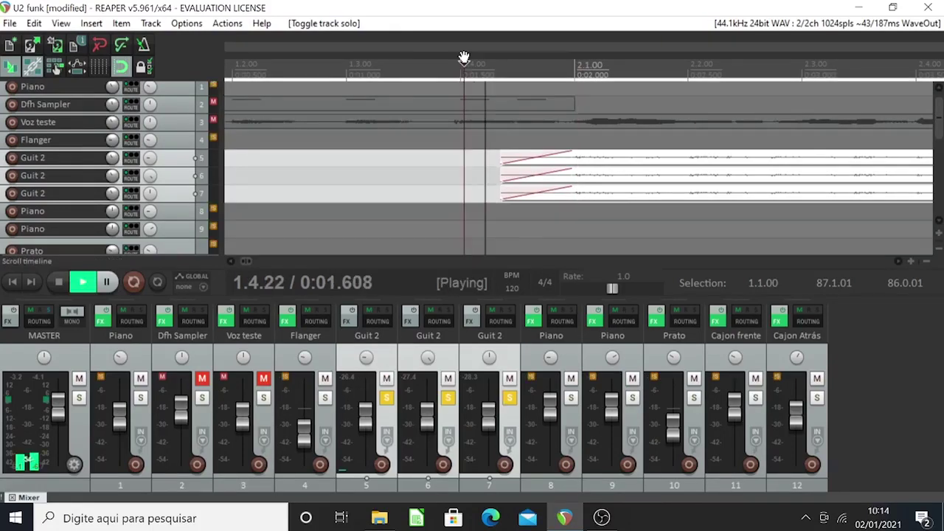
key("space")
Step: Remove the fade-in of the three Guit 2 items, redraw it to just before 2.1.00, and apply the steepest S-curve shape
left_click_drag(566, 156, 501, 156)
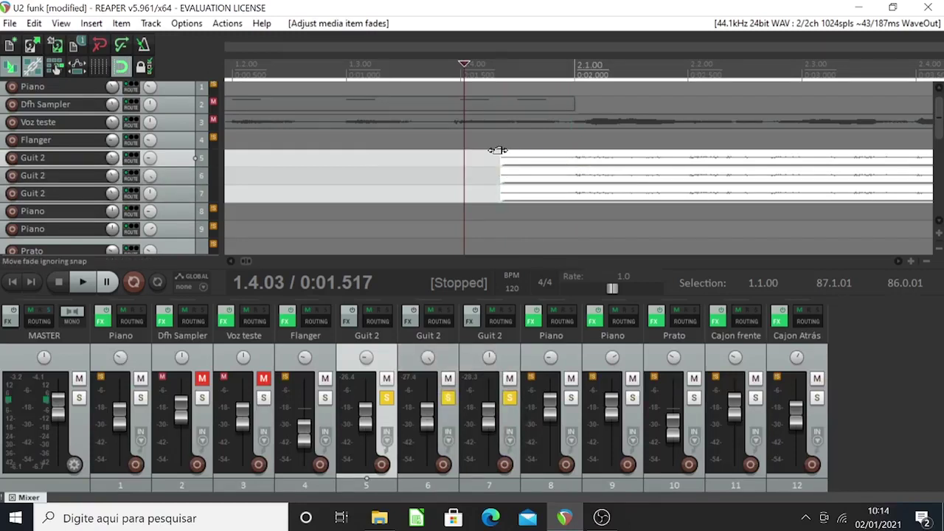
left_click_drag(498, 150, 568, 148)
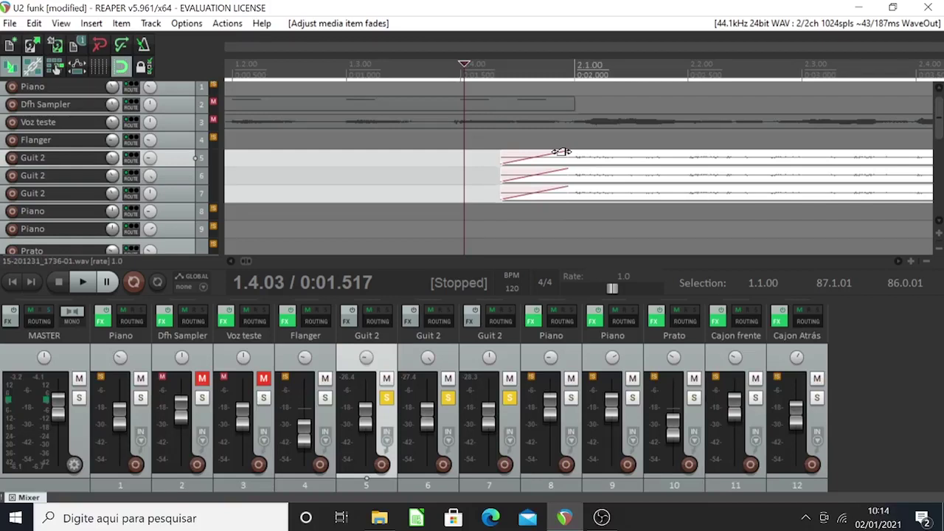
right_click(561, 152)
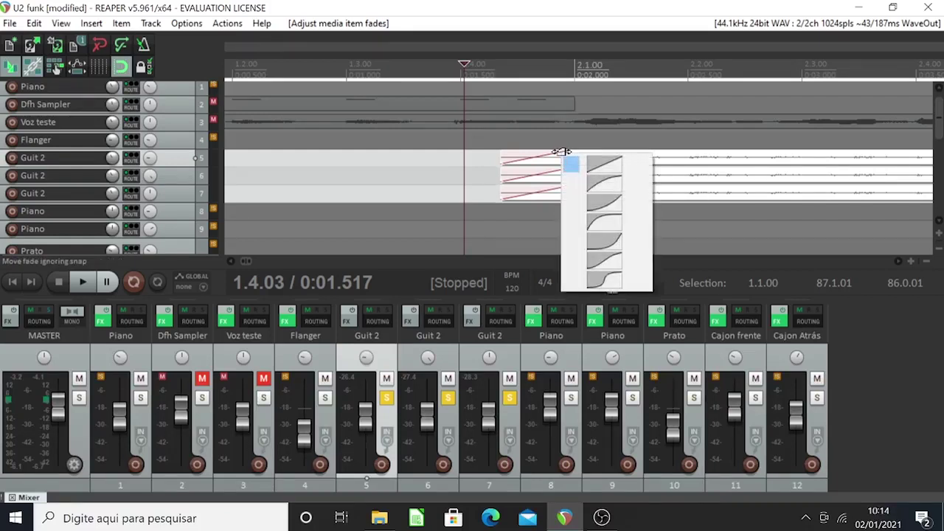
left_click(610, 281)
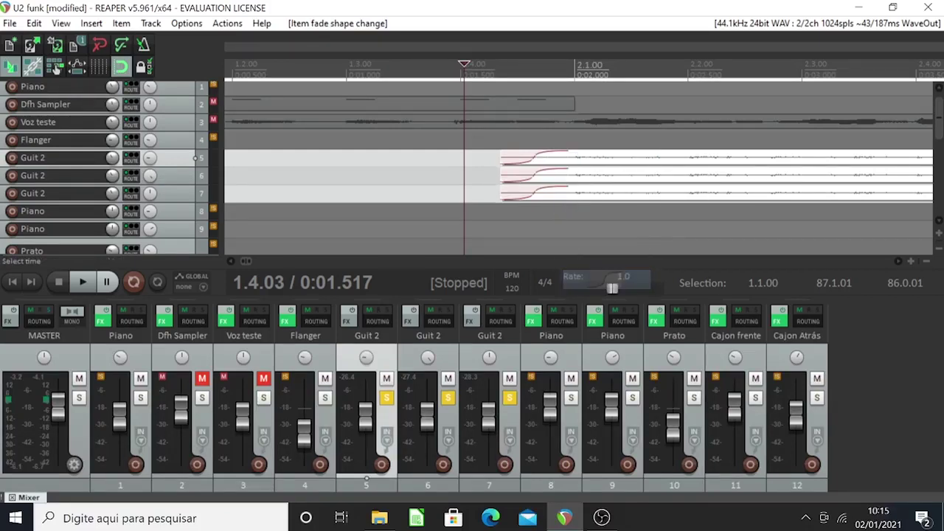
Step: Extend the Guit 2 items' fade-in to about 2.1.00 and set its shape to linear
mouse_move(565, 150)
left_mouse_down()
mouse_move(509, 153)
mouse_move(570, 153)
left_mouse_up()
right_click(555, 162)
left_click(558, 162)
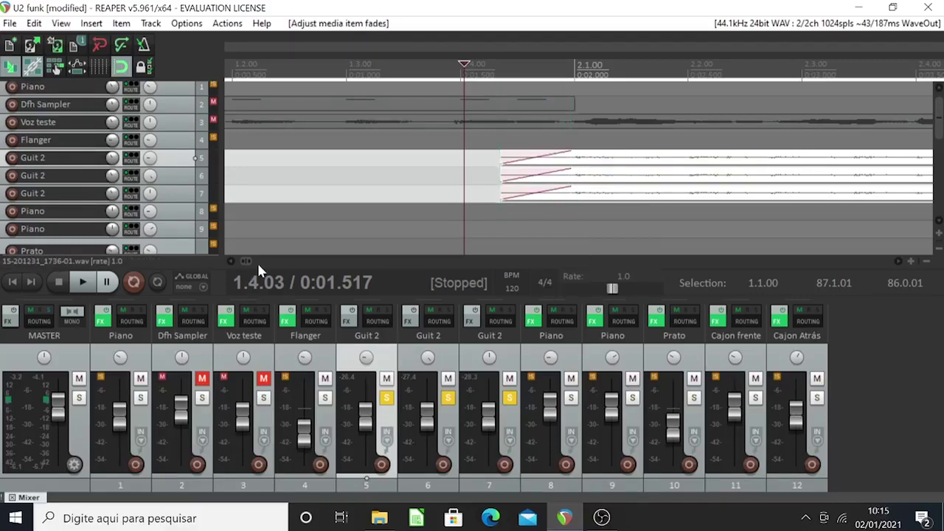
Step: Lengthen the fade-out of the three Guit 2 items before the 5.3.00 split so it starts at about 5.2.30
left_click_drag(252, 261, 288, 260)
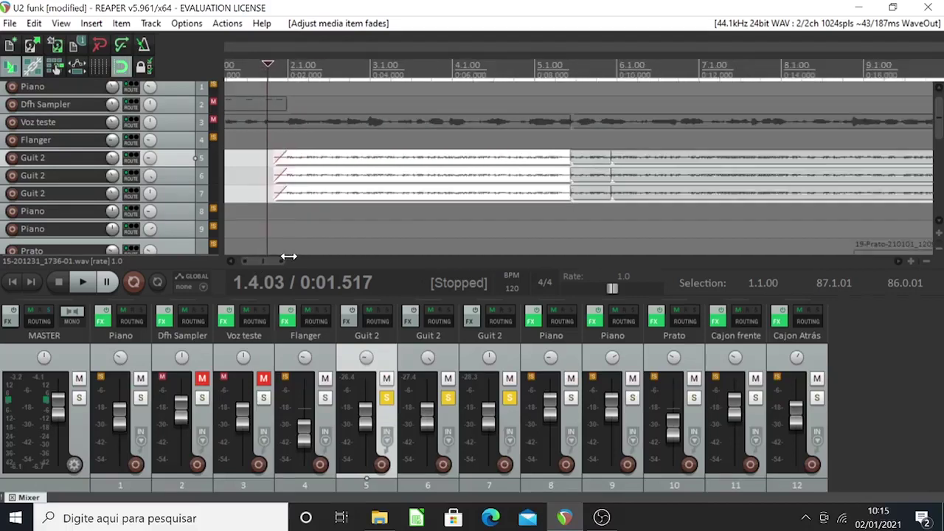
left_click(550, 70)
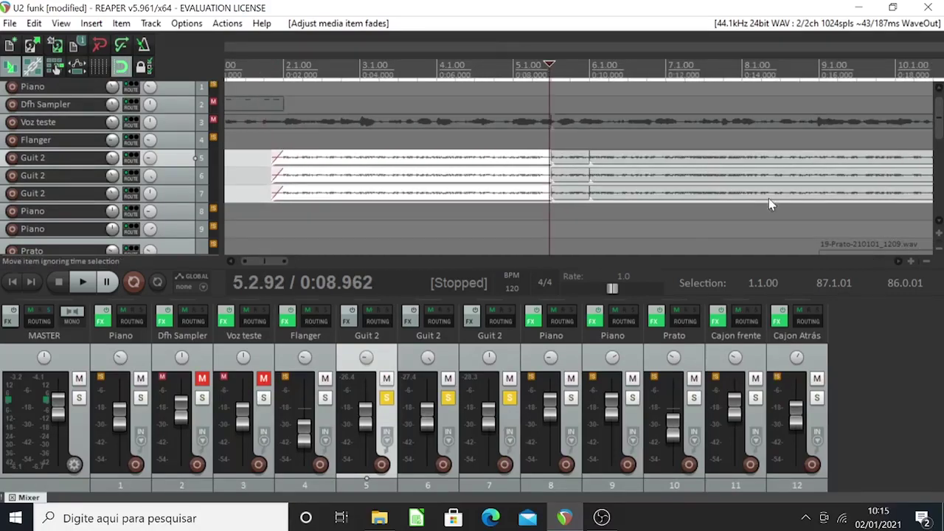
left_click(922, 262)
left_click(922, 263)
left_click(920, 263)
left_click(918, 263)
left_click(919, 262)
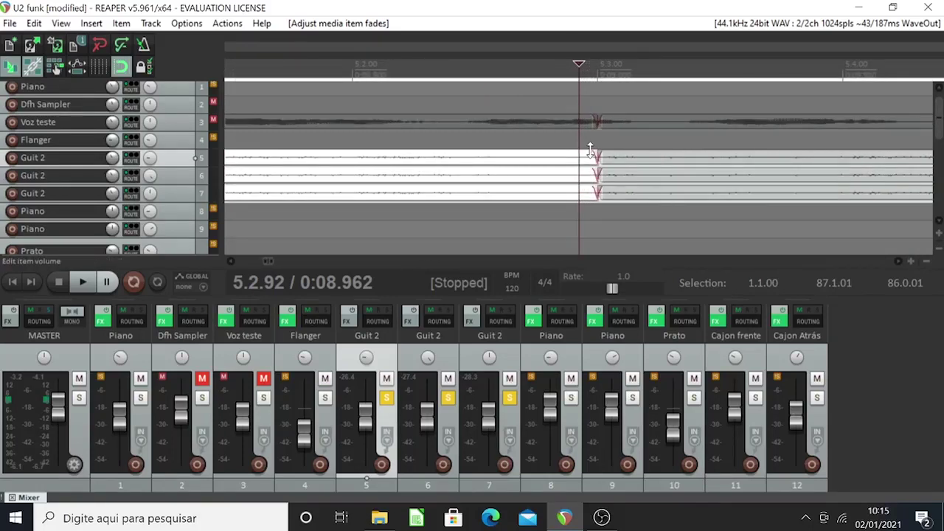
left_click_drag(596, 150, 425, 147)
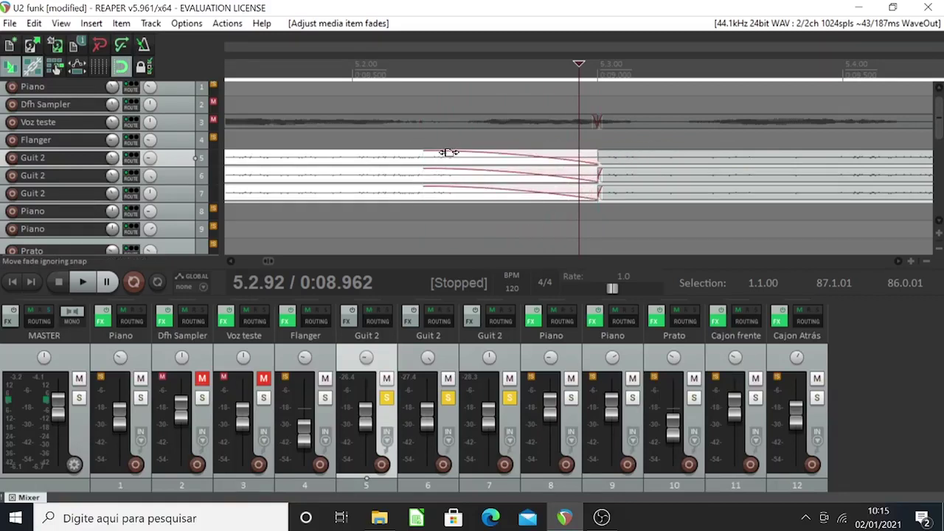
Step: Try the linear shape on the Guit 2 items' fade-out before 5.3.00, and undo it
right_click(450, 153)
left_click(467, 161)
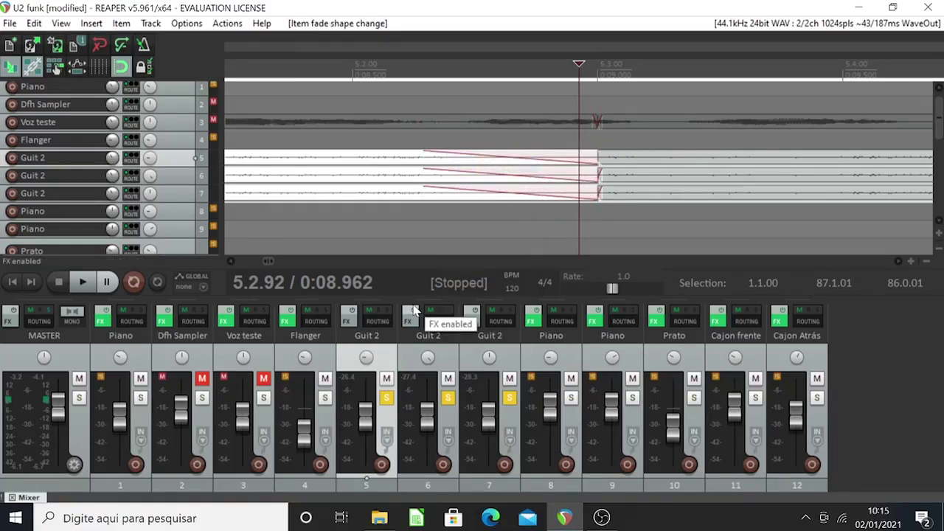
key("ctrl+z")
key("ctrl+Page_Down")
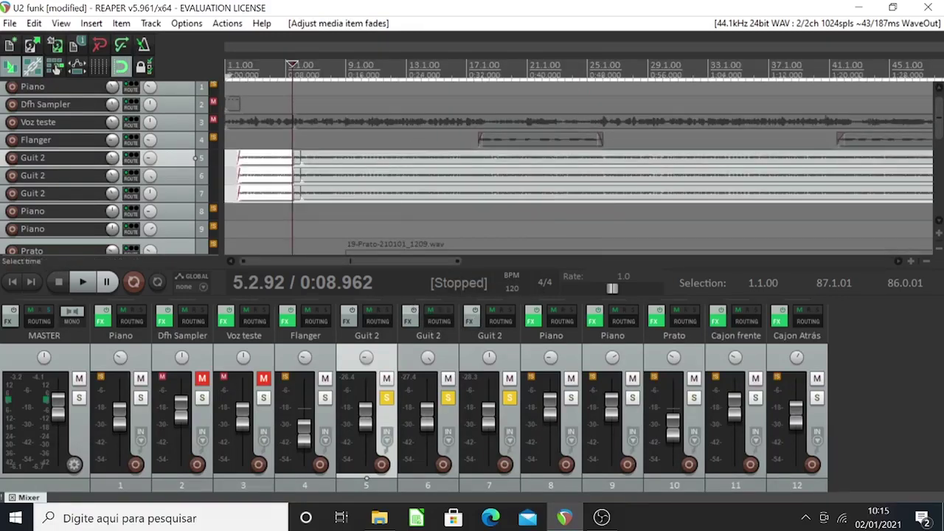
Step: Select only the opening Guit 2 item on track 7 and view the empty timeline from about bar 91 onwards
left_click(272, 210)
left_click(268, 193)
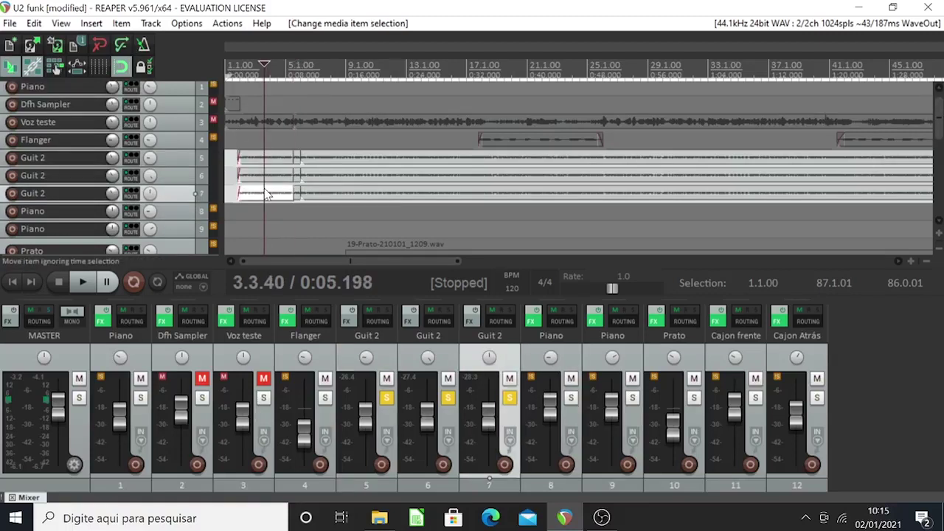
left_click_drag(457, 261, 793, 262)
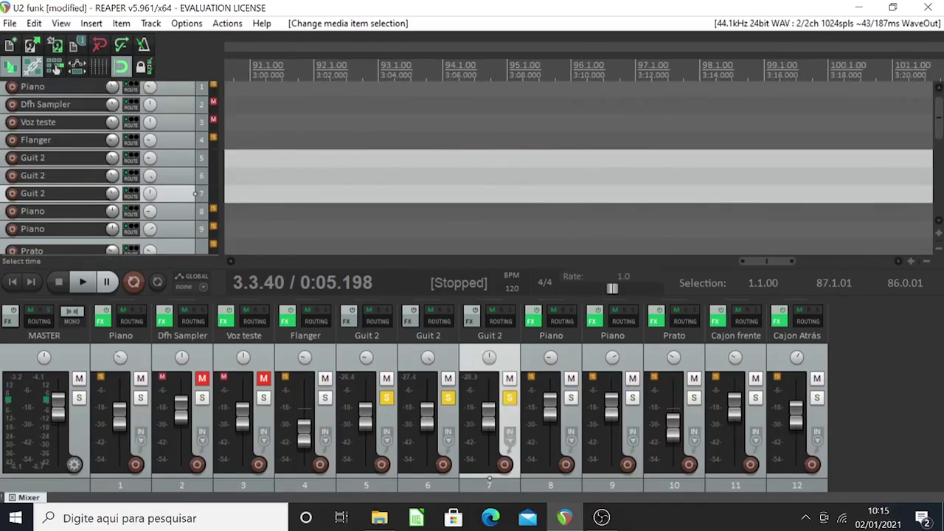
left_click(488, 85)
key("ctrl+v")
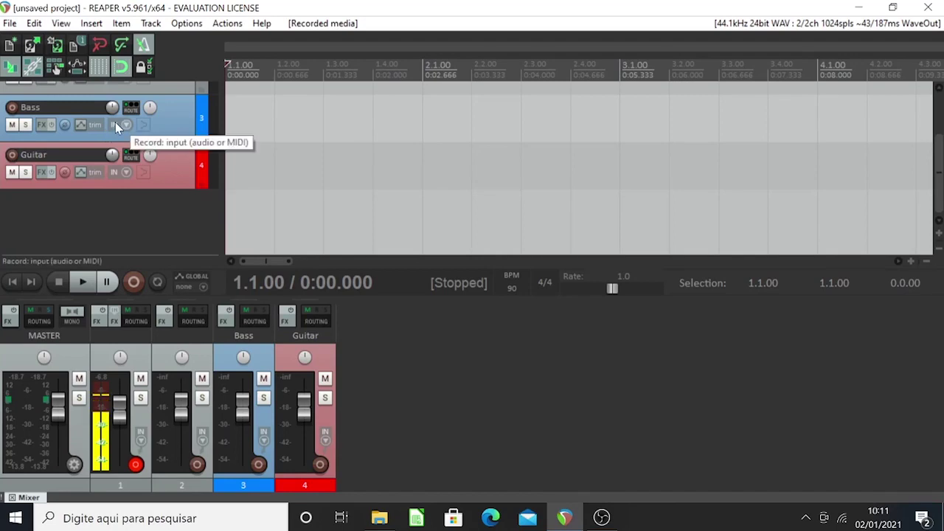
Step: Open the recent project U2 funk.rpp
left_click(10, 24)
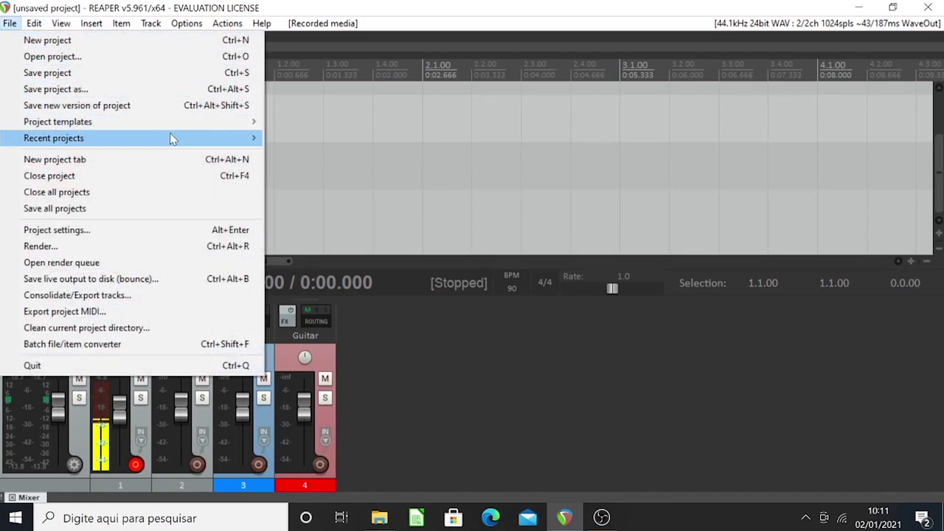
mouse_move(170, 137)
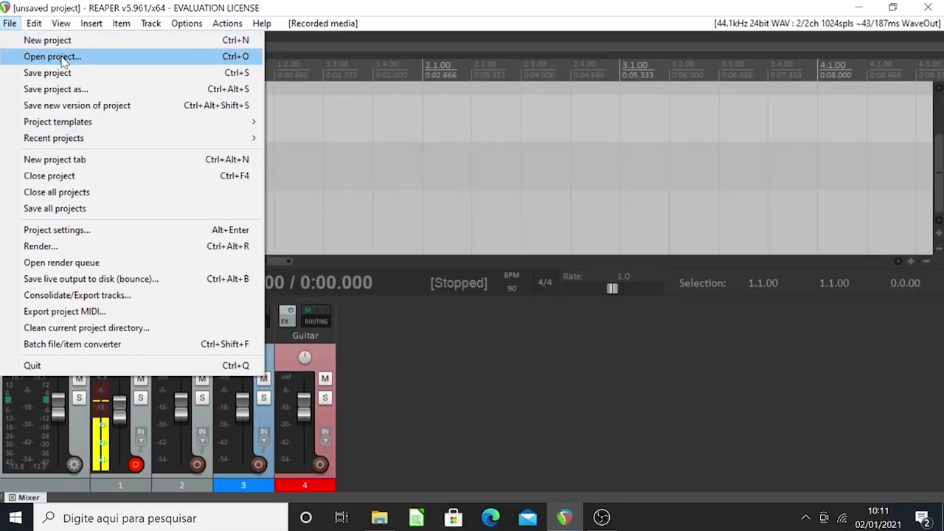
mouse_move(74, 138)
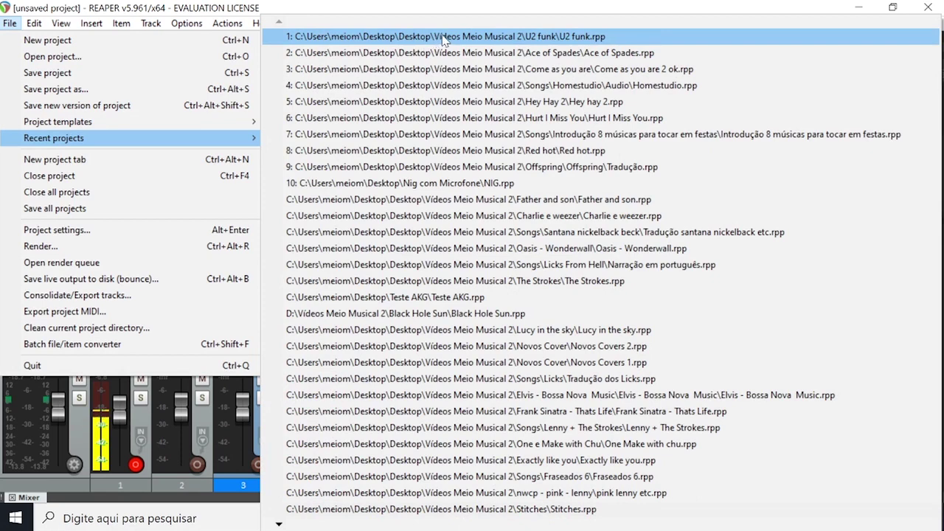
left_click(445, 37)
left_click(479, 302)
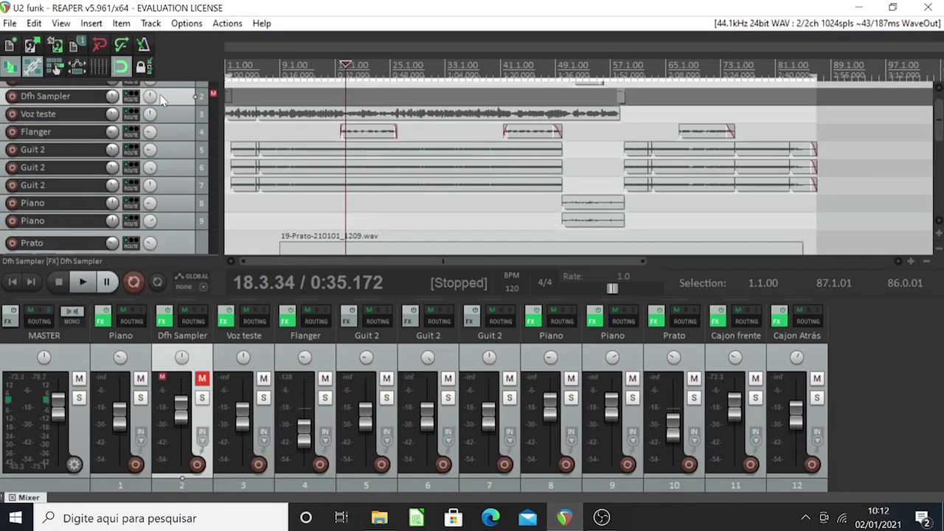
Step: Play the project from its start, mute the Voz teste track during playback, and stop
left_click(12, 282)
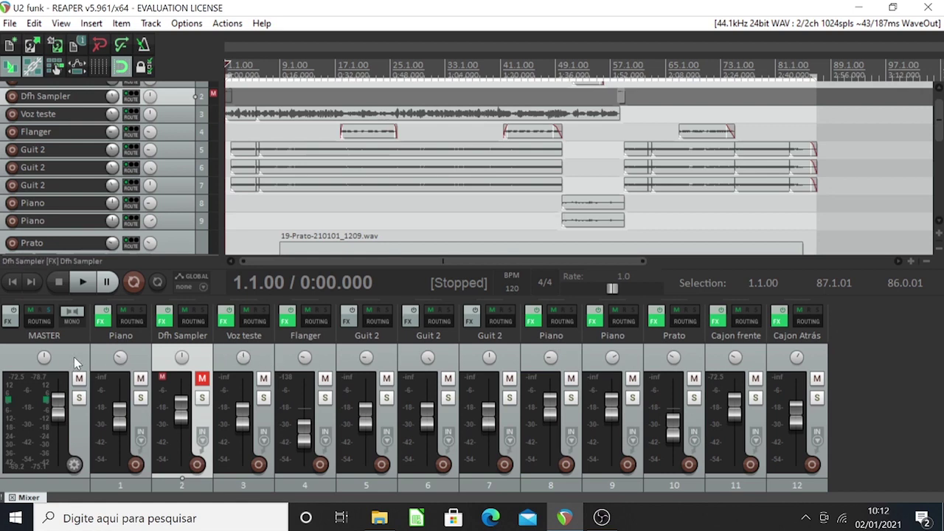
scroll(938, 157, "up", 1)
key("space")
left_click(148, 197)
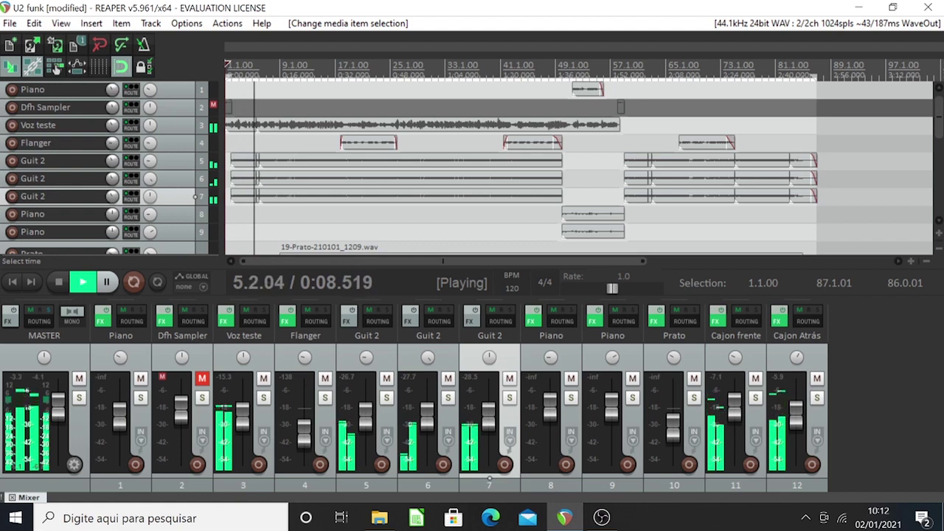
left_click(264, 378)
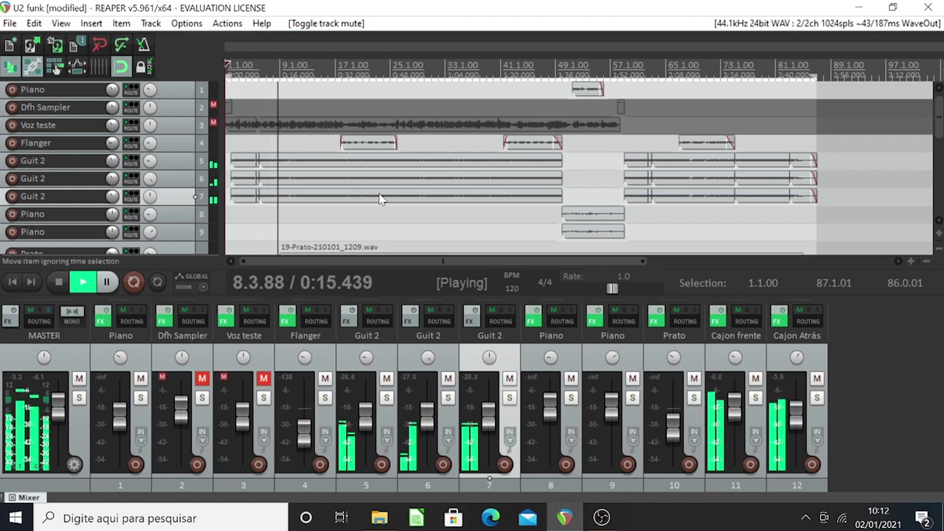
left_click(83, 282)
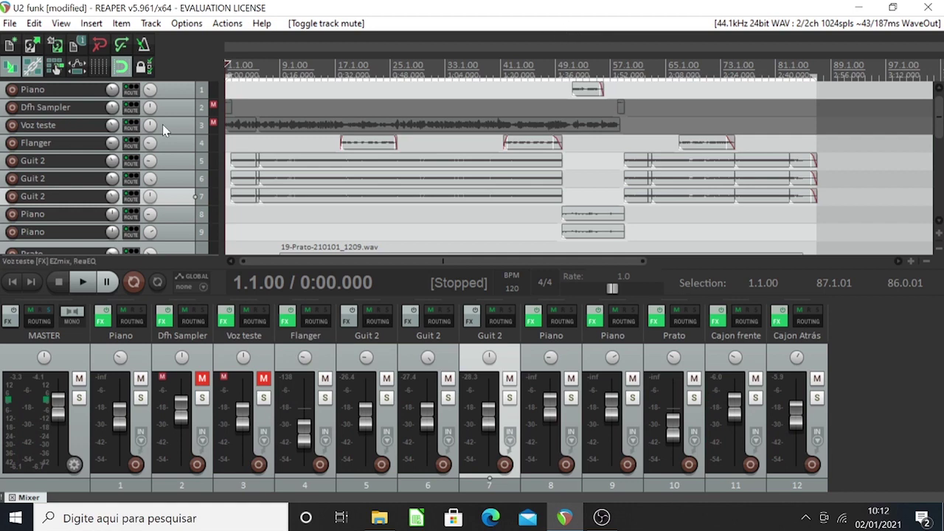
Step: Play the project from the start and mute the three Guit 2 tracks, 7, 6 and 5, during playback
left_click(88, 283)
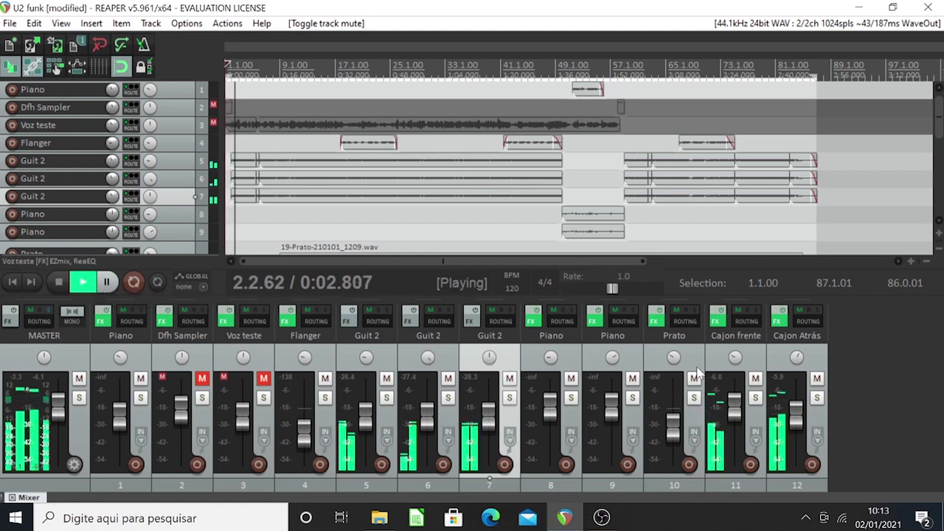
left_click(509, 378)
left_click(448, 379)
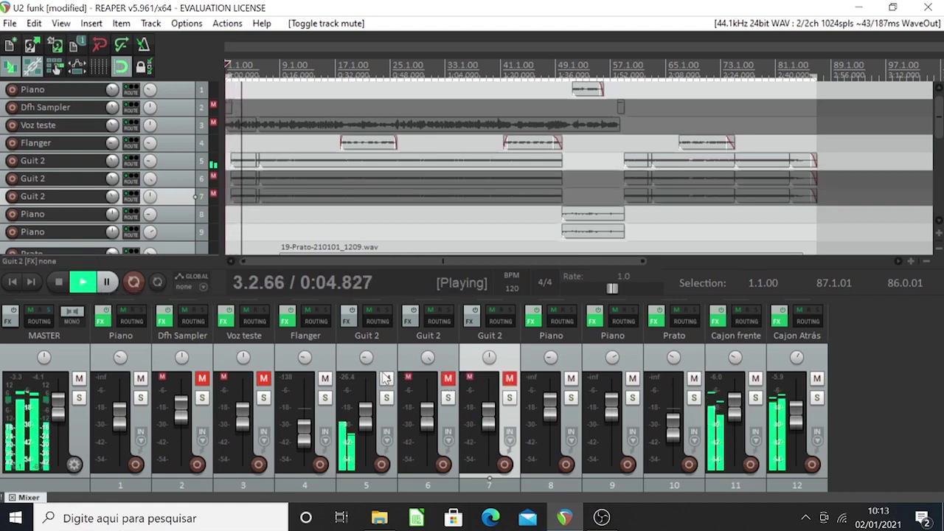
left_click(386, 379)
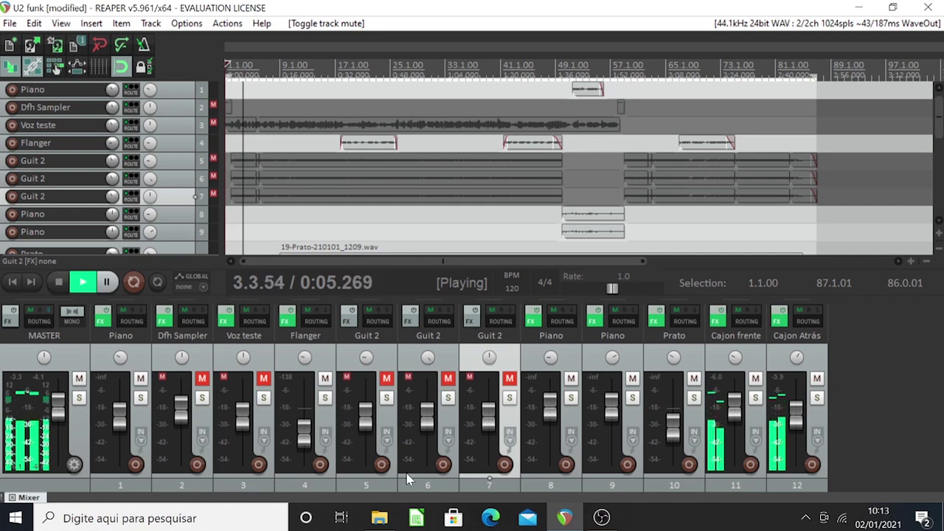
Step: Unmute the three Guit 2 tracks, 7, 6 and 5, during playback
left_click(509, 379)
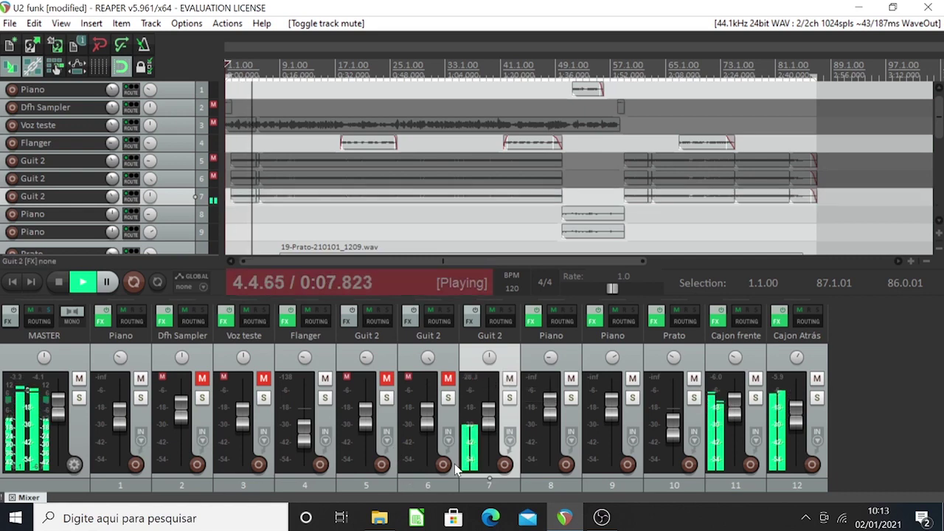
left_click(448, 379)
left_click(386, 378)
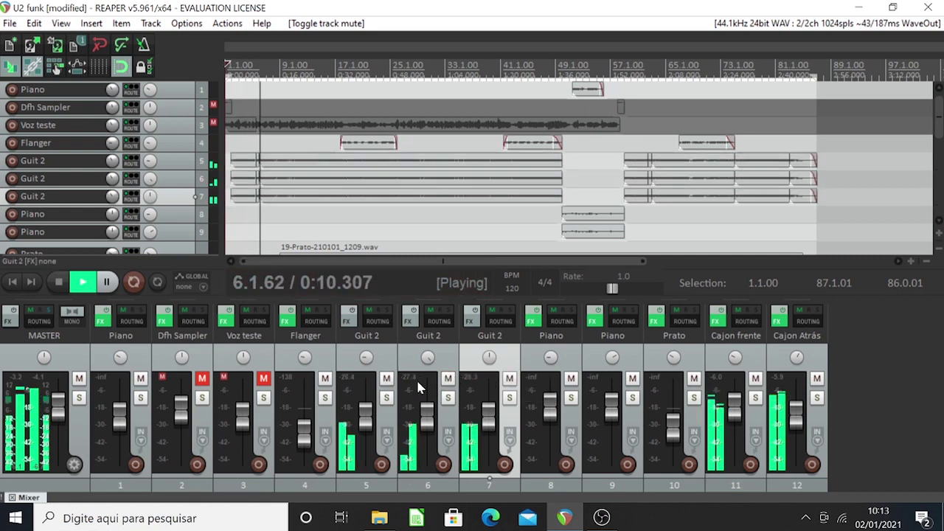
Step: Solo the Guit 2 track 7 during playback, remove the solo again and stop playback
left_click(509, 398)
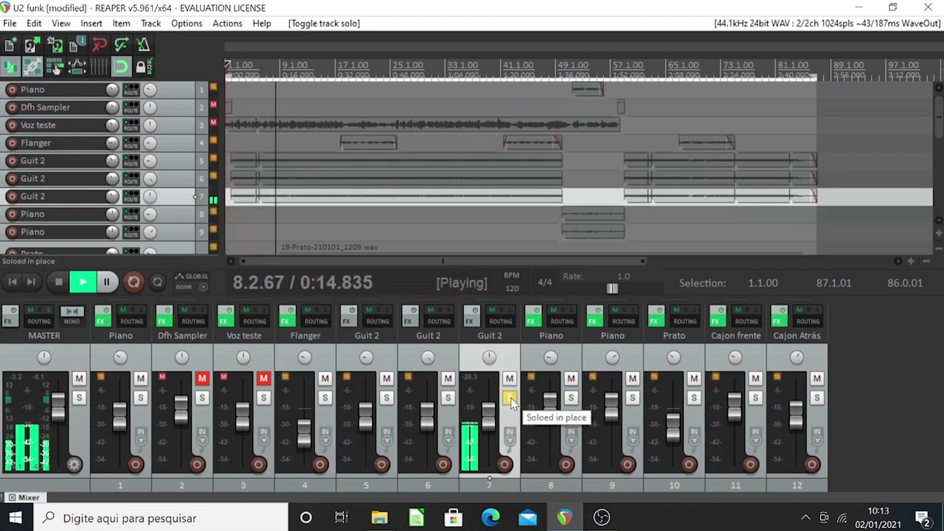
left_click(510, 400)
key("space")
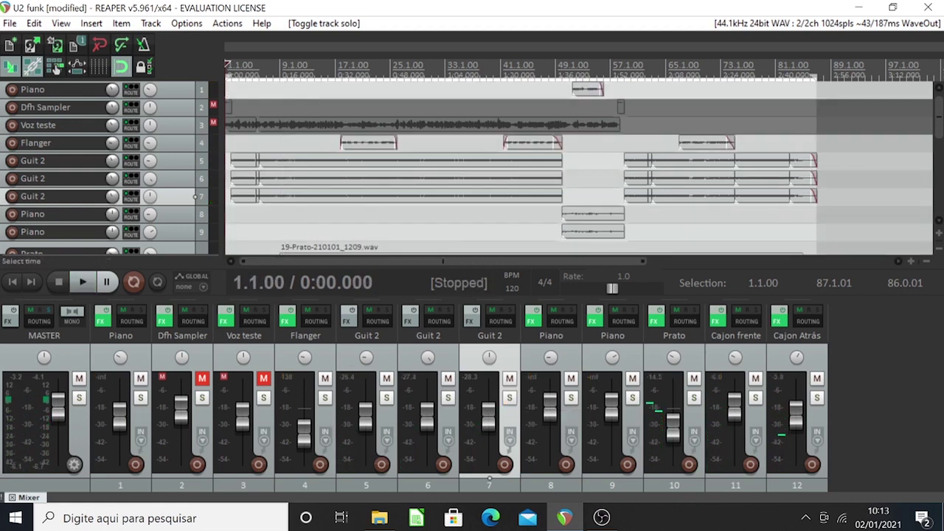
Step: Split the three Guit 2 items on tracks 5, 6 and 7 at about 5.2.34, just before the existing split at bar 5.3
left_click(911, 262)
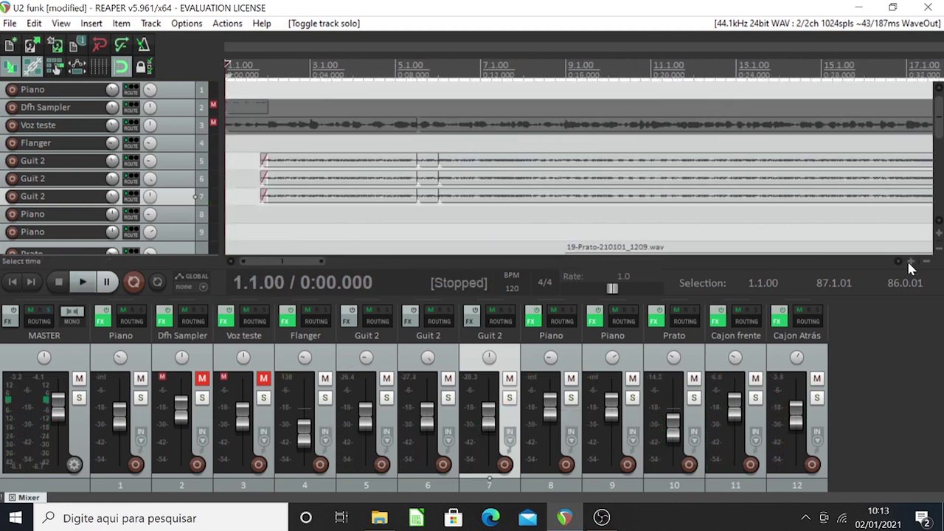
left_click(911, 263)
left_click(798, 50)
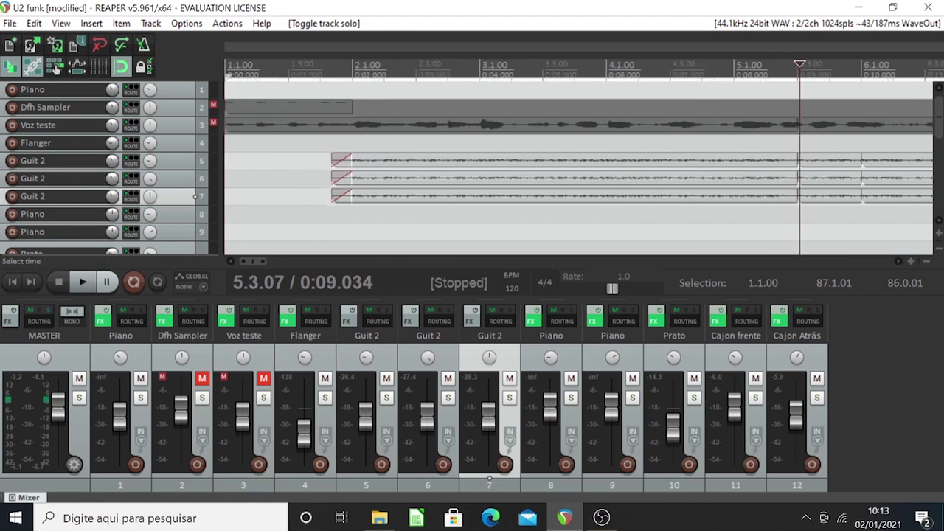
left_click_drag(270, 262, 293, 261)
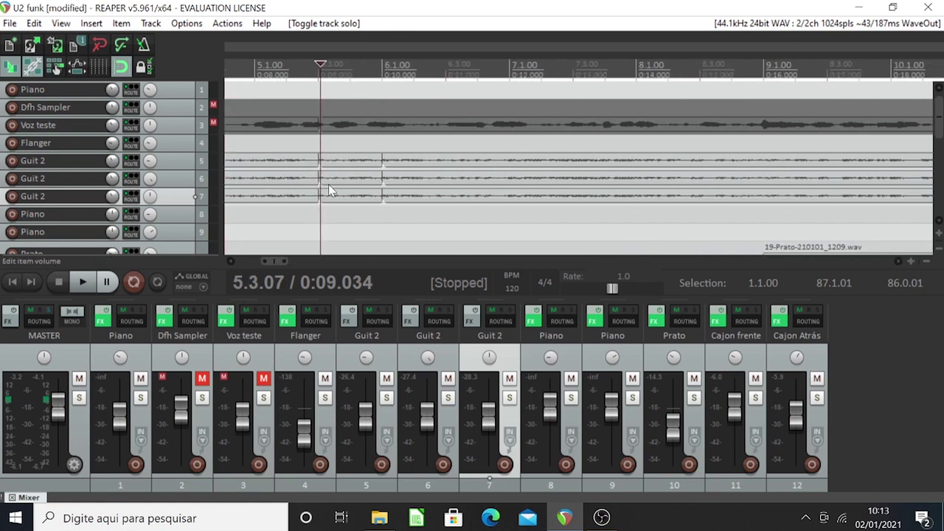
left_click(911, 261)
left_click(911, 261)
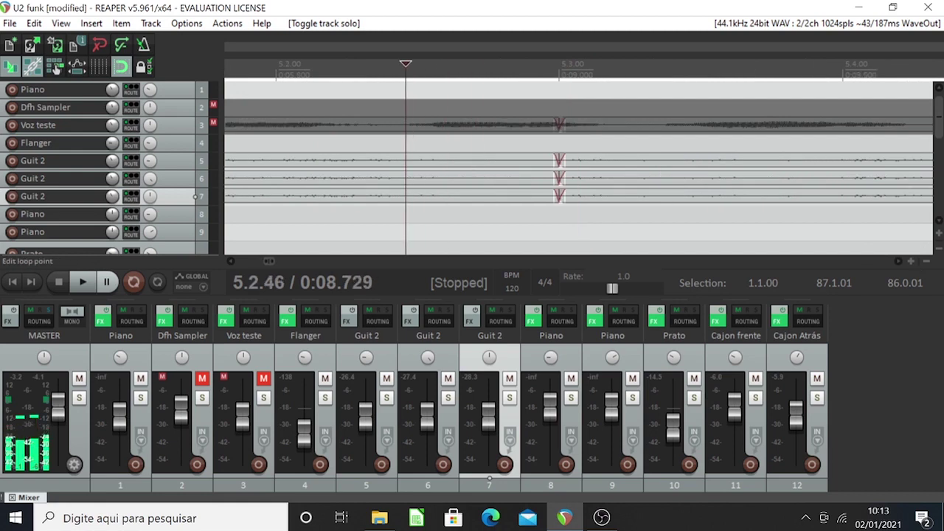
left_click_drag(406, 64, 374, 64)
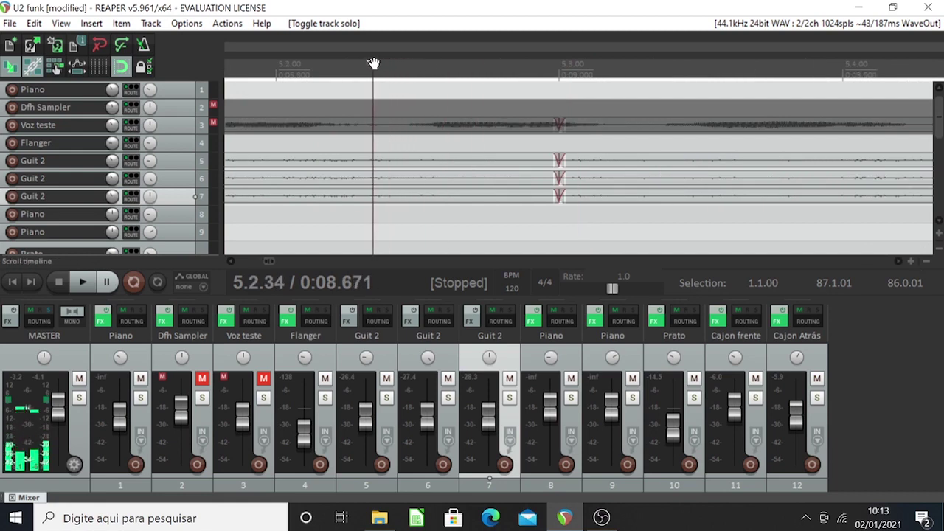
left_click(912, 262)
left_click(911, 261)
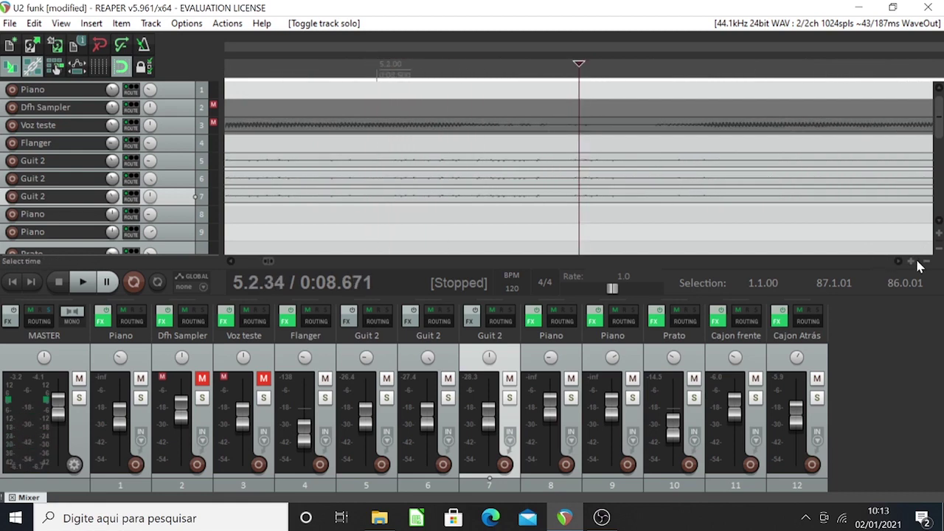
left_click_drag(566, 199, 575, 172)
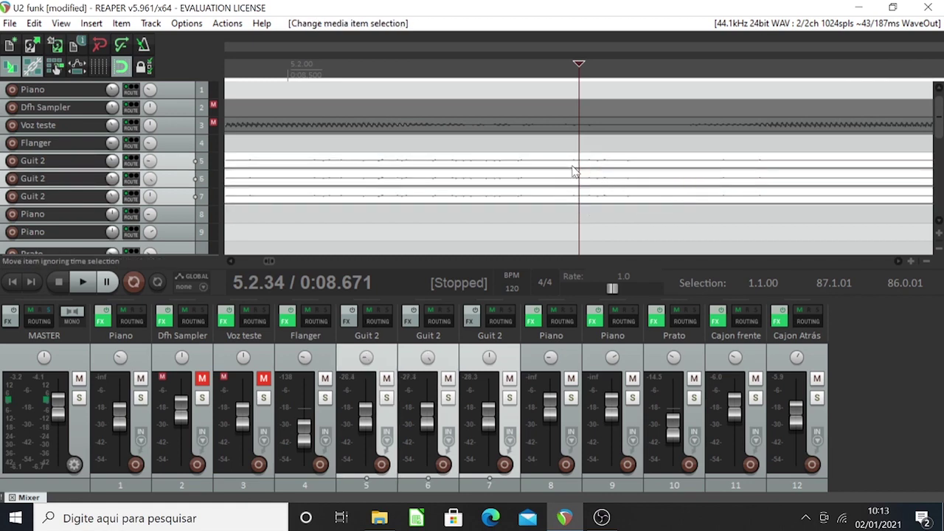
key("s")
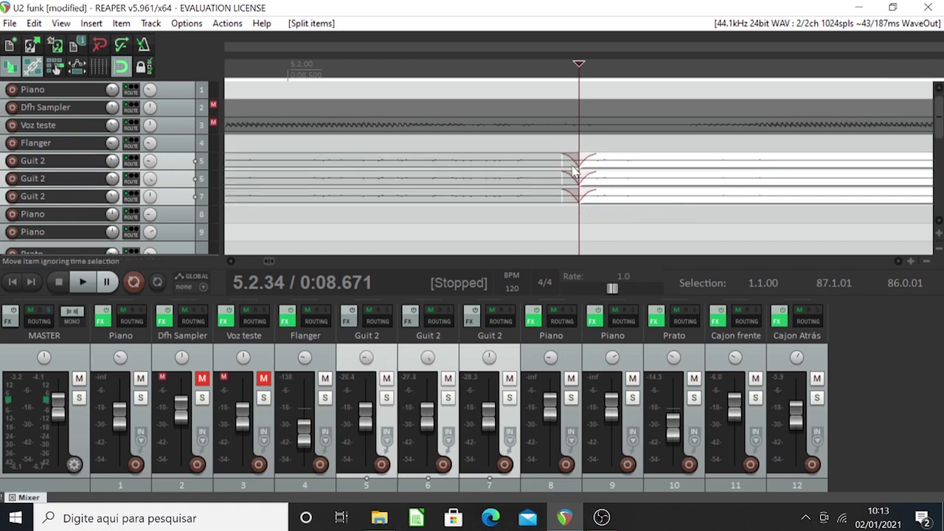
Step: Split the selected Guit 2 items again at the edit cursor, placed at about 5.2.42
left_click(647, 214)
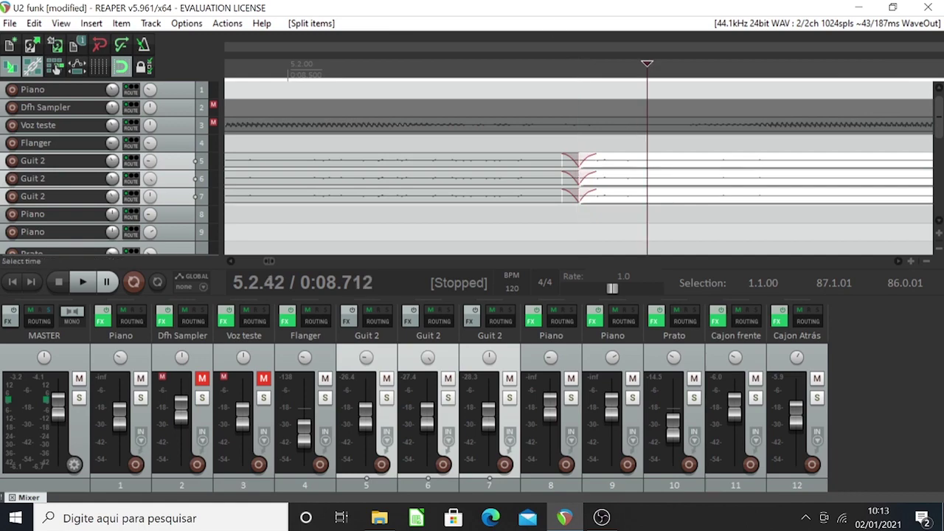
right_click(647, 174)
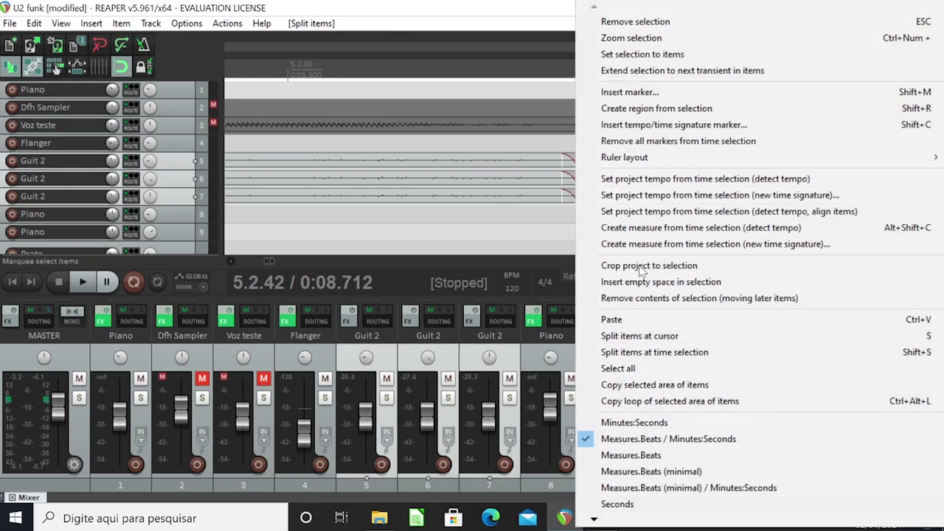
left_click(676, 338)
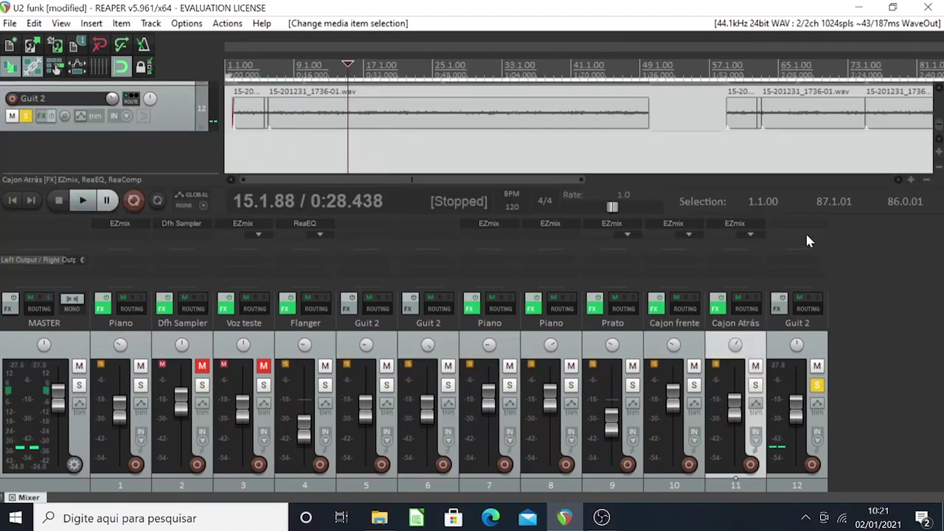
Step: Add the ReaEQ (Cockos) effect to track 12, Guit 2, and move its window to the middle of the workspace
left_click(796, 222)
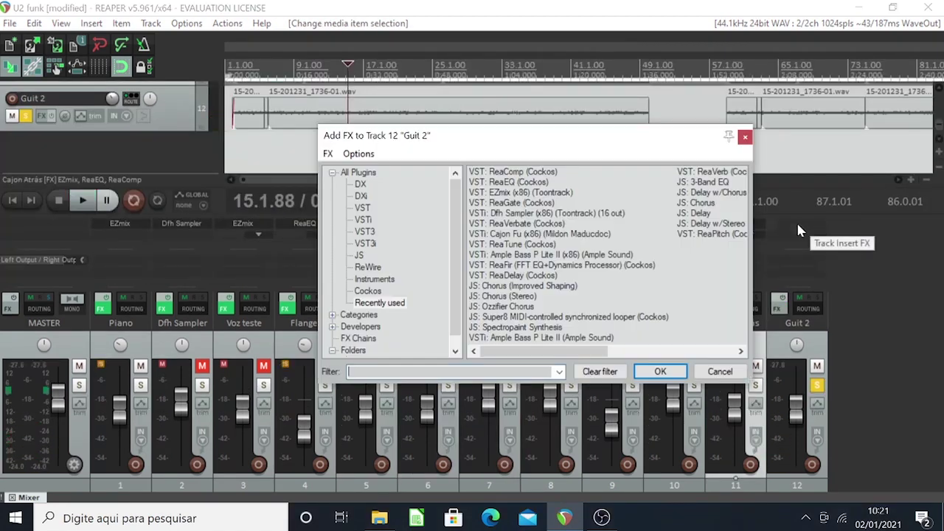
left_click(746, 137)
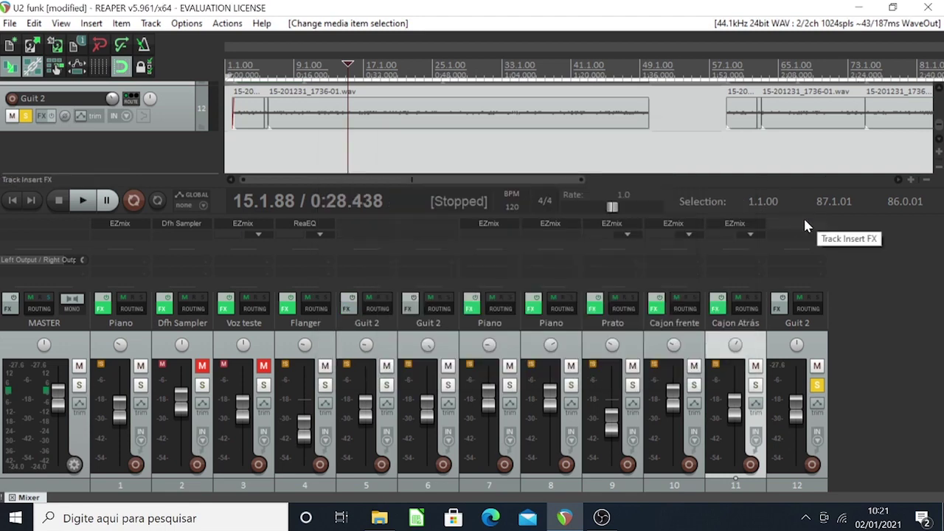
left_click(804, 221)
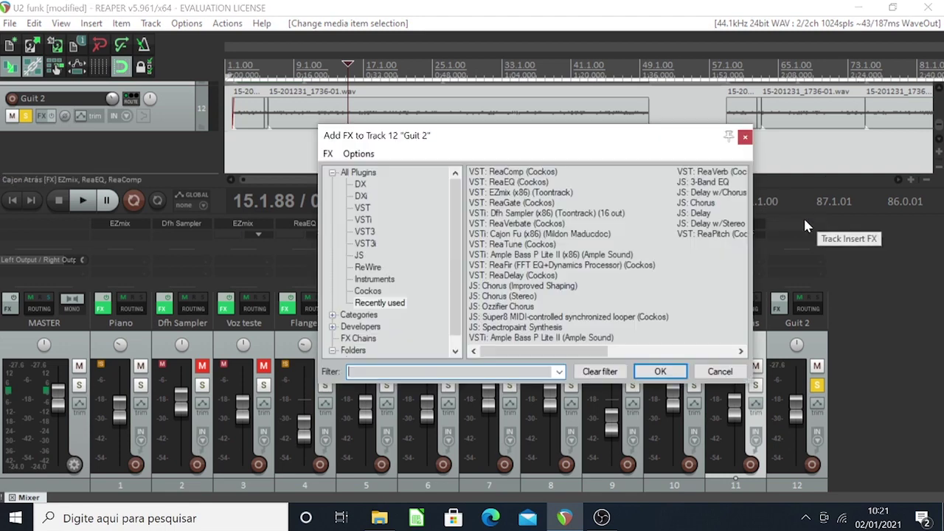
double_click(530, 182)
left_click_drag(247, 51, 469, 144)
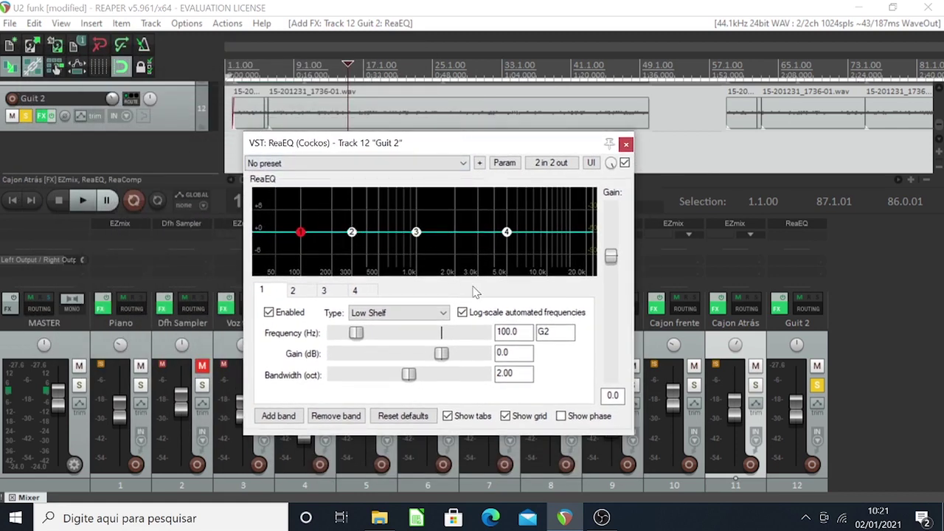
Step: Apply the stock - Basic 11 BackGroundVocals preset to ReaEQ and start playback to hear it
mouse_move(301, 235)
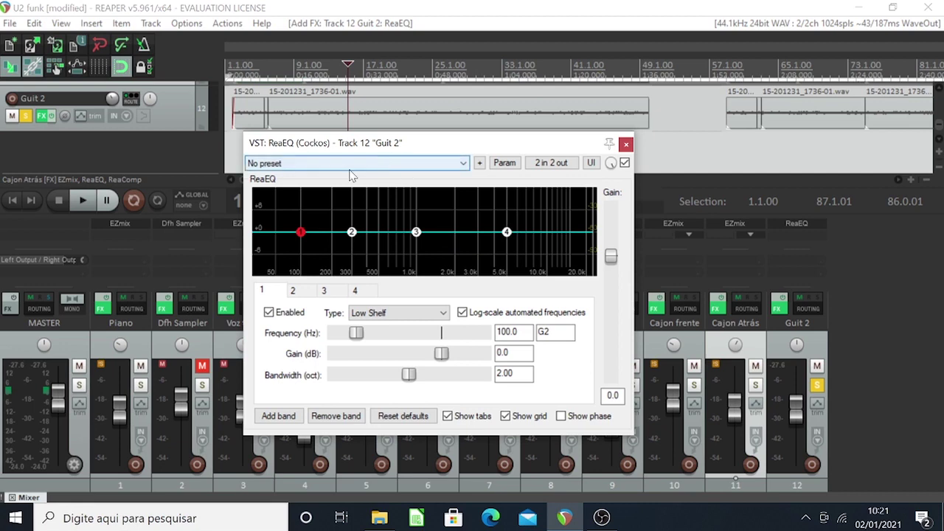
left_click(251, 164)
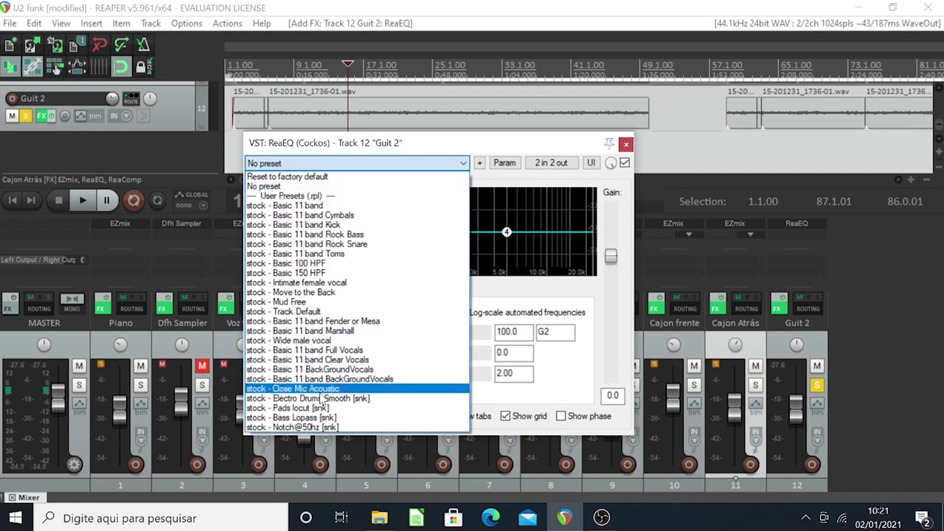
key("Escape")
key("Down")
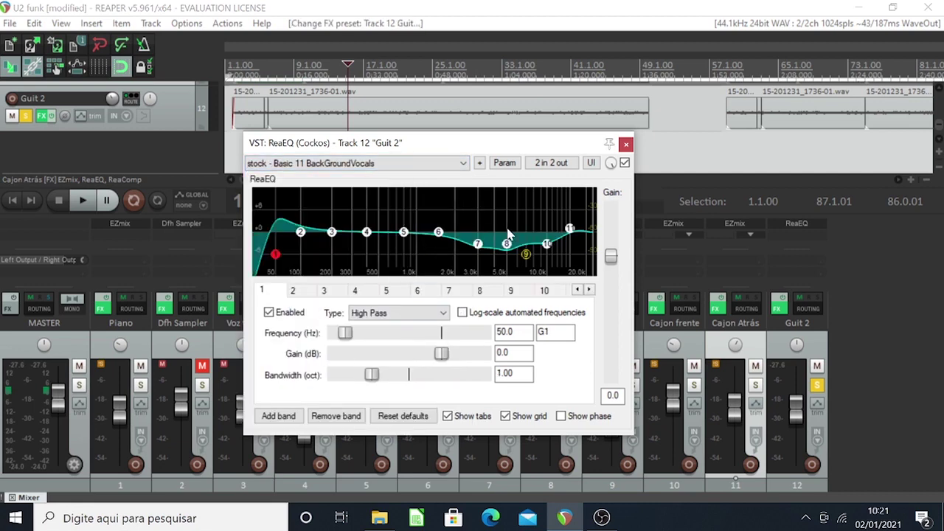
key("space")
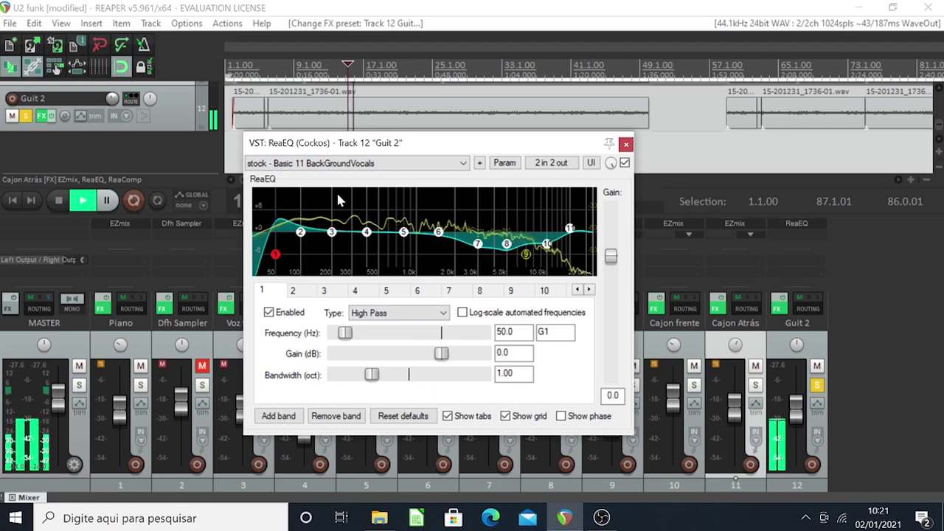
Step: Audition the ReaEQ presets Basic 11 band Fender or Mesa, Intimate female vocal, Pads locut [snk], Close Mic Acoustic and Move to the Back during playback
left_click(344, 163)
left_click(343, 311)
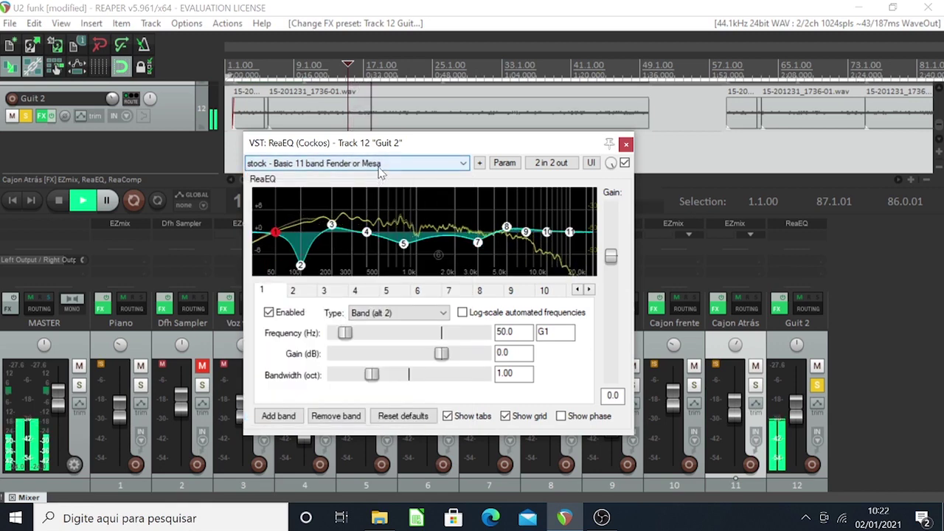
left_click(380, 168)
left_click(379, 278)
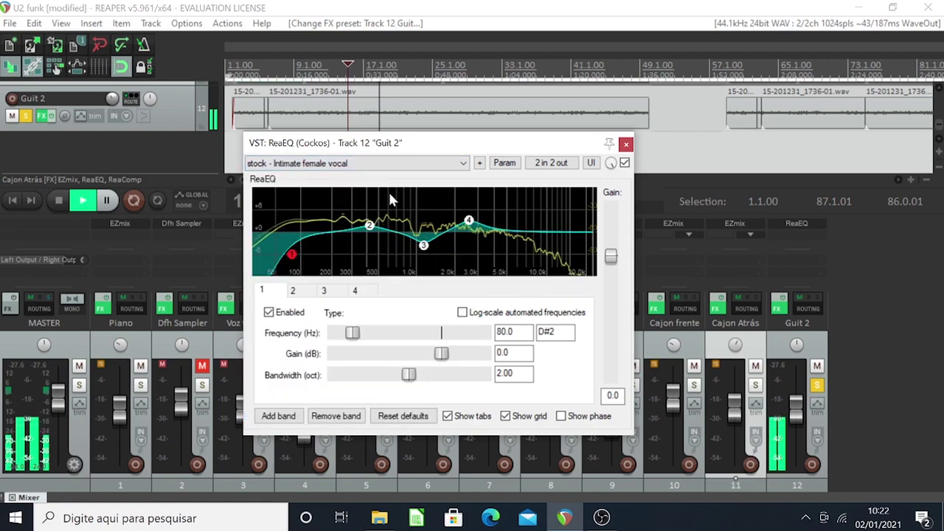
left_click(391, 165)
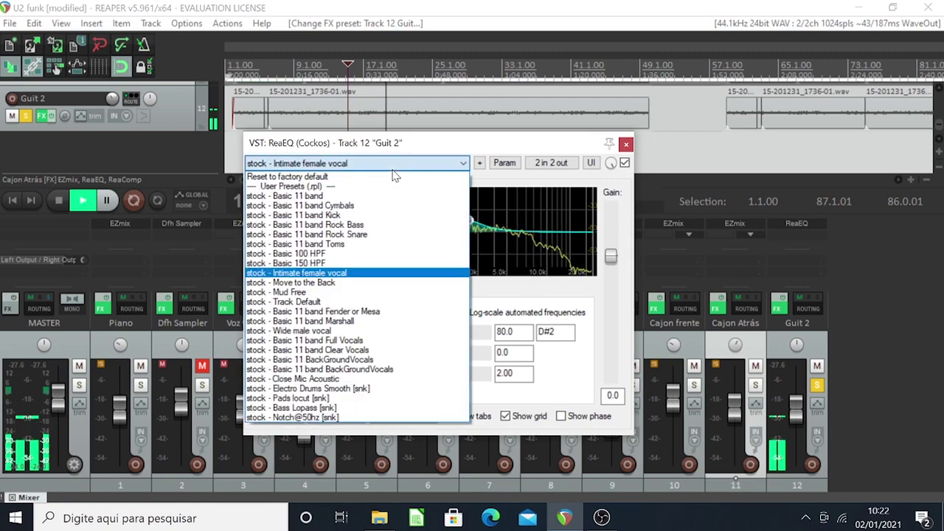
left_click(358, 397)
left_click(432, 165)
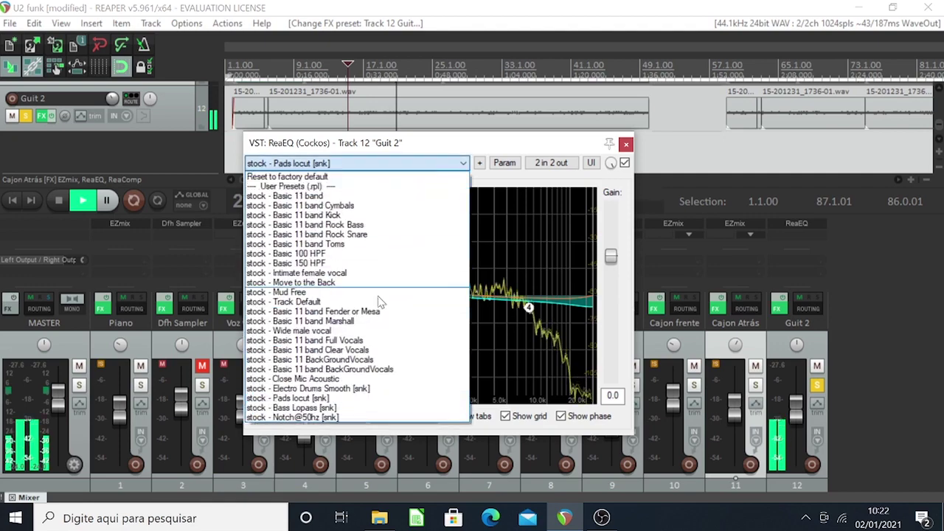
left_click(355, 379)
left_click(372, 163)
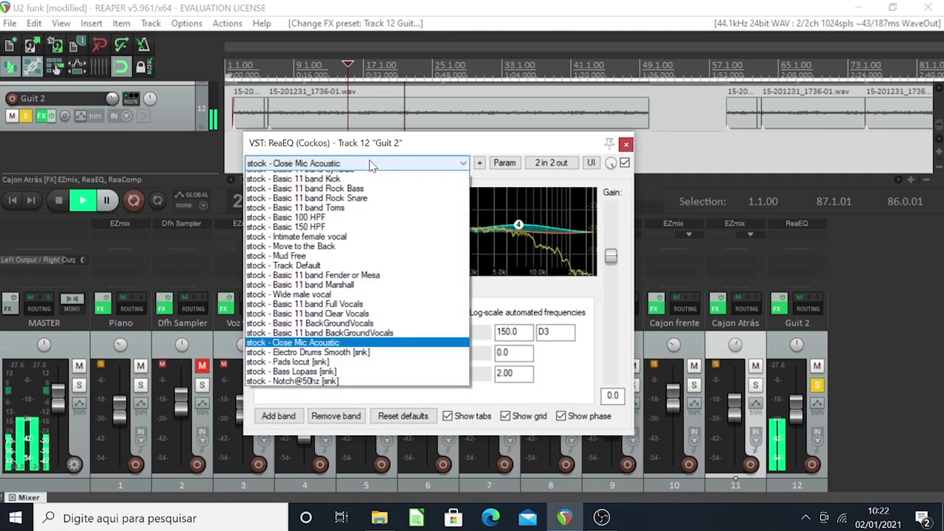
left_click(358, 283)
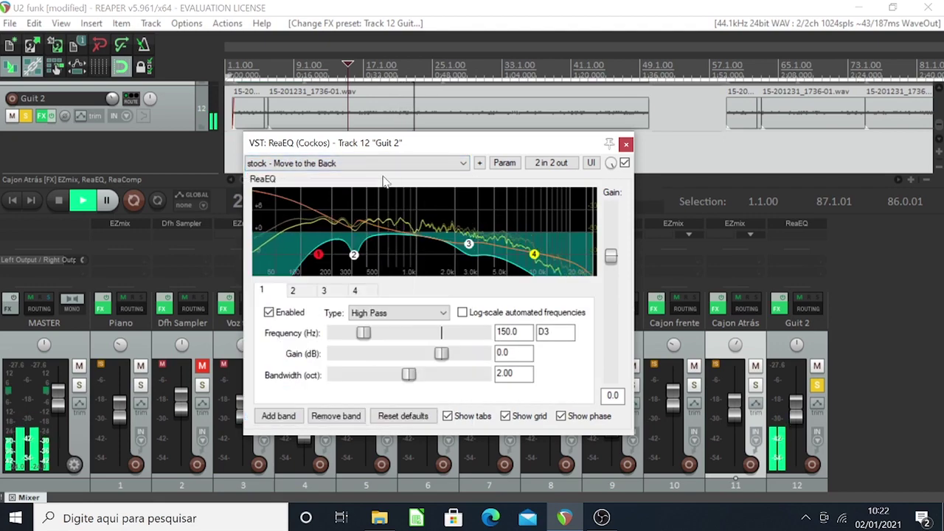
Step: Stop playback and undo the ReaEQ preset changes back to No preset
key("space")
key("ctrl+z")
key("ctrl+z")
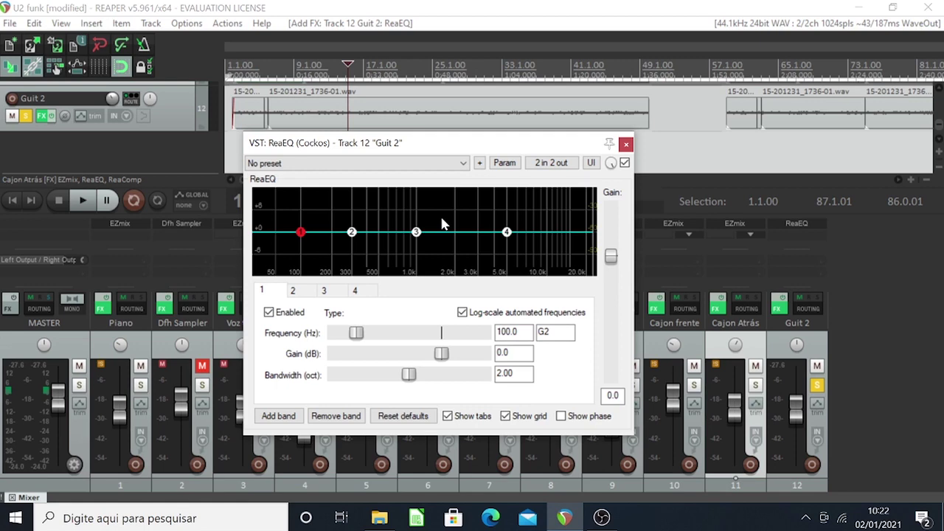
Step: Lower ReaEQ's low-shelf band 1 to -inf at about 203.8 Hz and move high-shelf band 4 to about -0.2 dB at 5198.3 Hz
left_click_drag(300, 232, 333, 310)
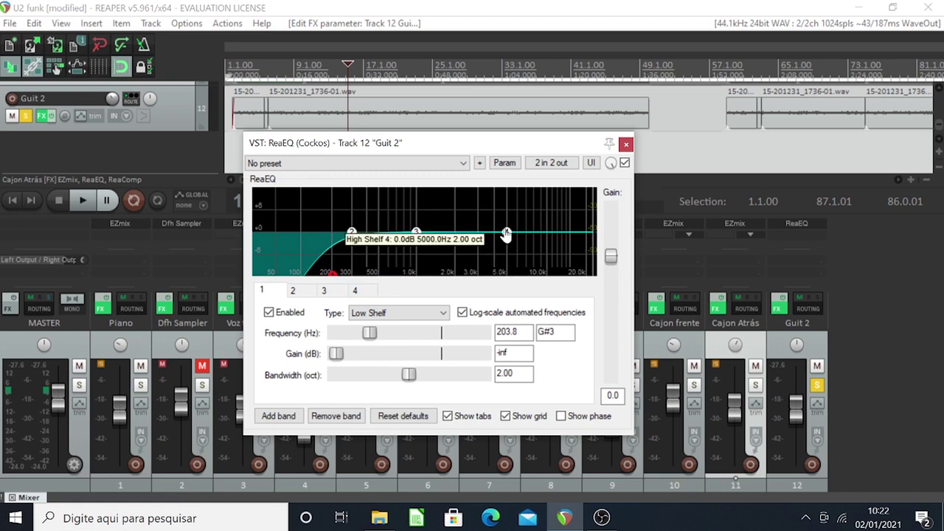
mouse_move(506, 235)
left_mouse_down()
mouse_move(491, 305)
mouse_move(495, 223)
mouse_move(497, 253)
mouse_move(466, 314)
mouse_move(509, 234)
left_mouse_up()
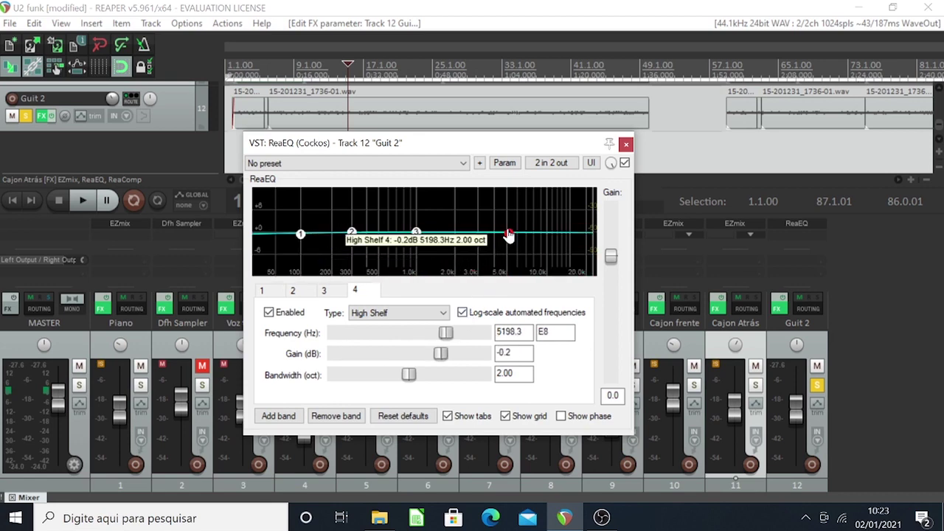
Step: Apply the stock - Basic 11 band Marshall preset to ReaEQ and raise band 8 slightly to about -1.7 dB
left_click(315, 163)
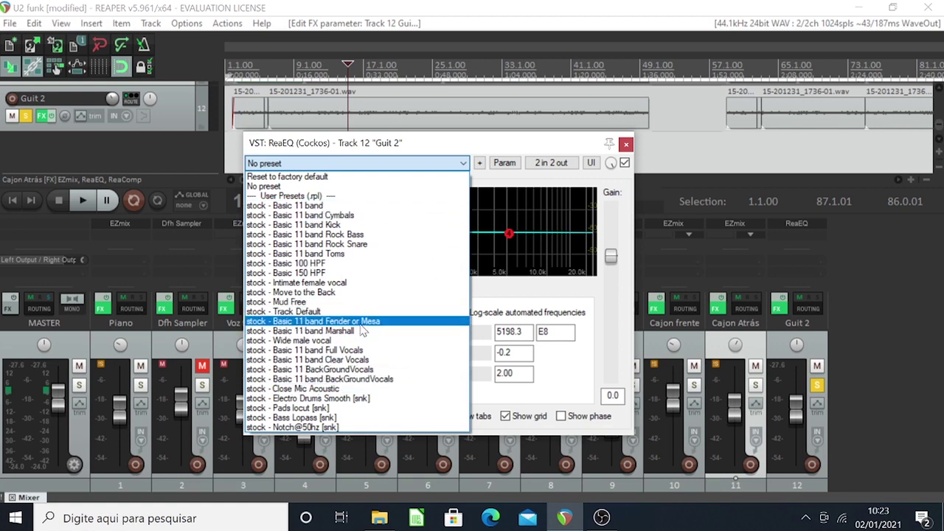
left_click(357, 331)
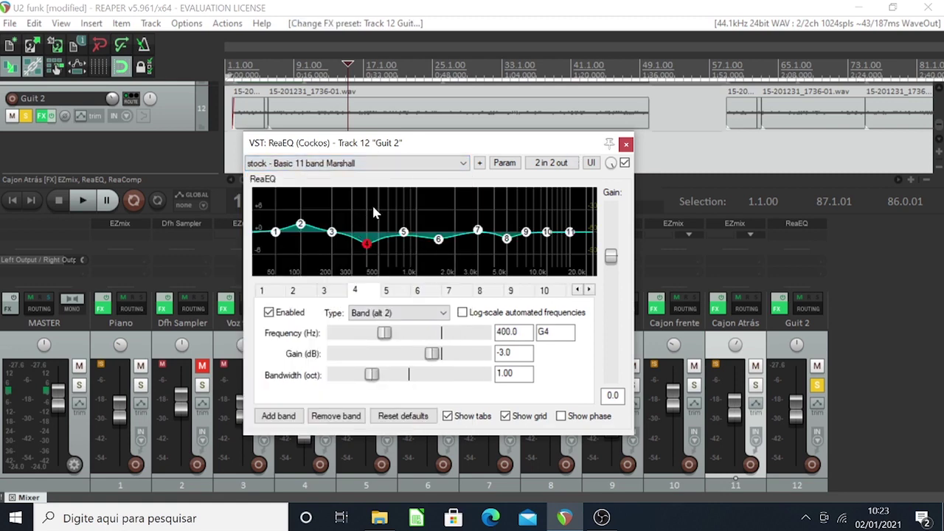
mouse_move(507, 239)
left_mouse_down()
mouse_move(508, 262)
mouse_move(508, 210)
mouse_move(506, 262)
mouse_move(508, 237)
left_mouse_up()
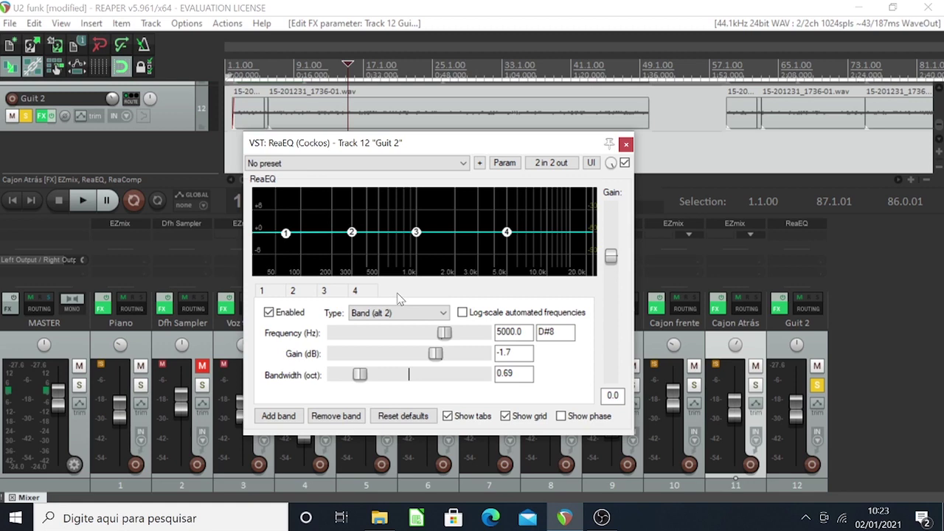
Step: Add two bands to ReaEQ, placing band 5 at about 6912.8 Hz, 0.0 dB and band 6 at about 4710.3 Hz, -1.2 dB
left_click(278, 416)
left_click_drag(398, 235, 524, 233)
left_click(278, 416)
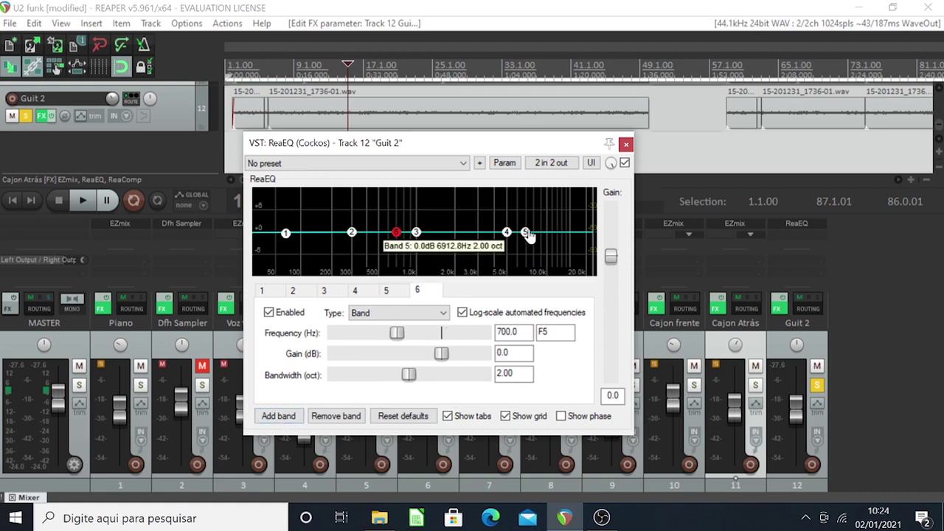
left_click_drag(383, 242, 506, 234)
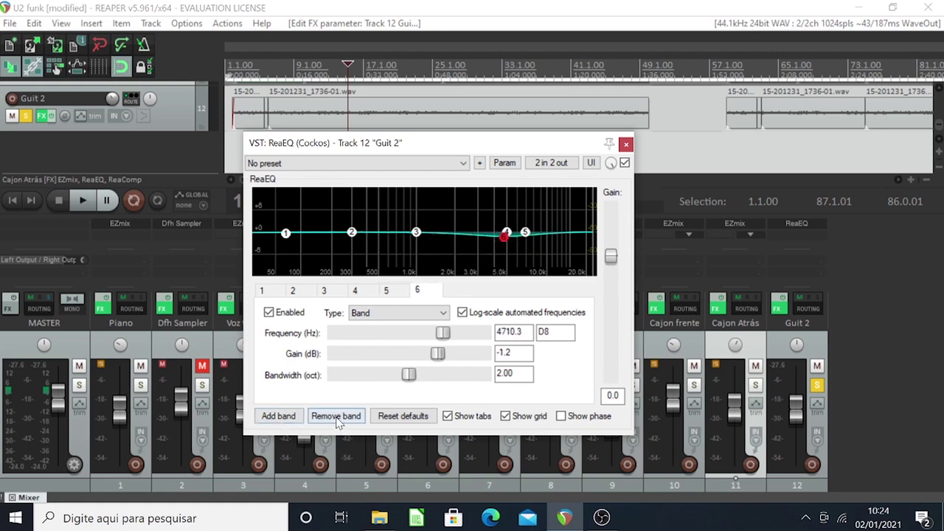
Step: Remove band 3 and every band above it from ReaEQ, leaving only bands 1 and 2
left_click(416, 232)
left_click(355, 423)
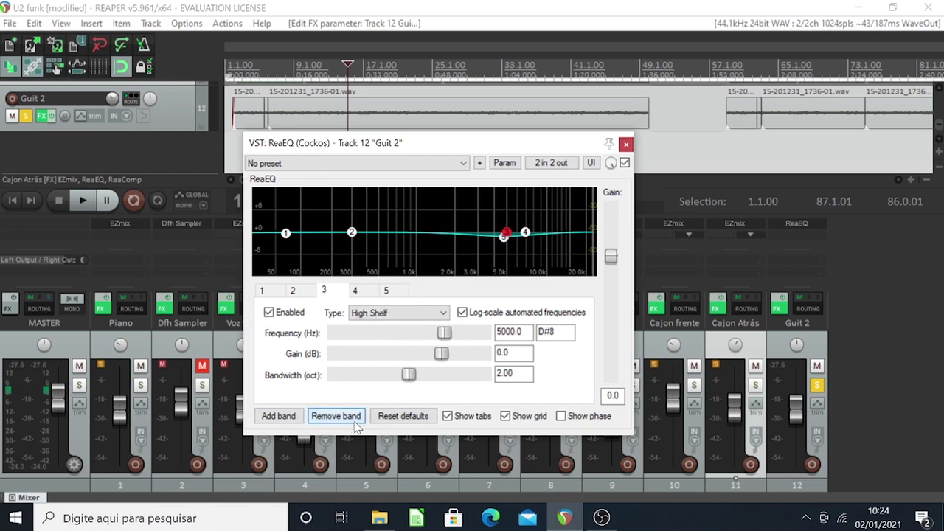
left_click(355, 423)
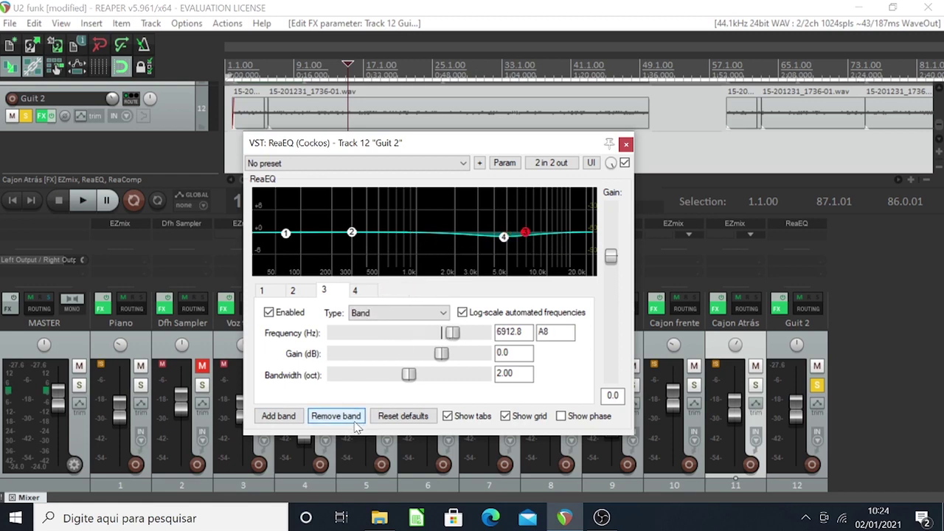
left_click(354, 424)
left_click(355, 424)
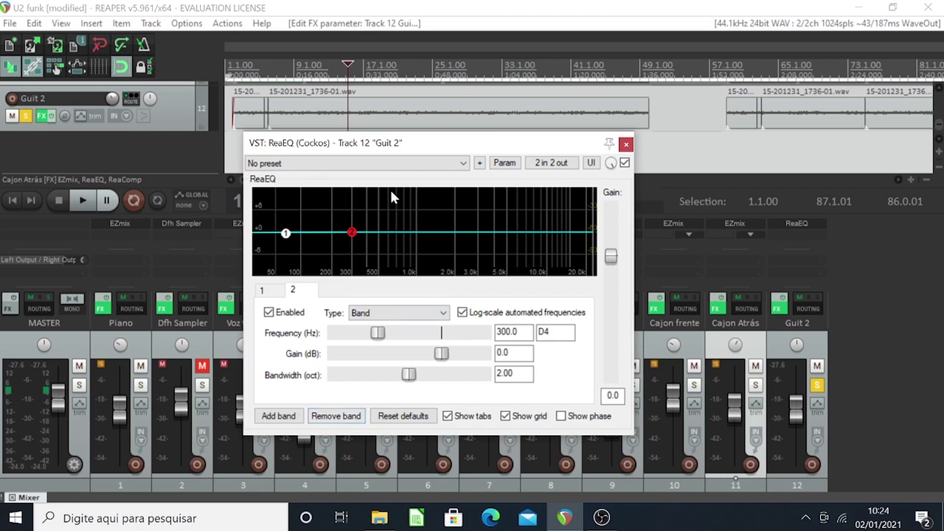
Step: Replace ReaEQ on track 12 Guit 2 with the ReaComp (Cockos) compressor
left_click(796, 221, "alt")
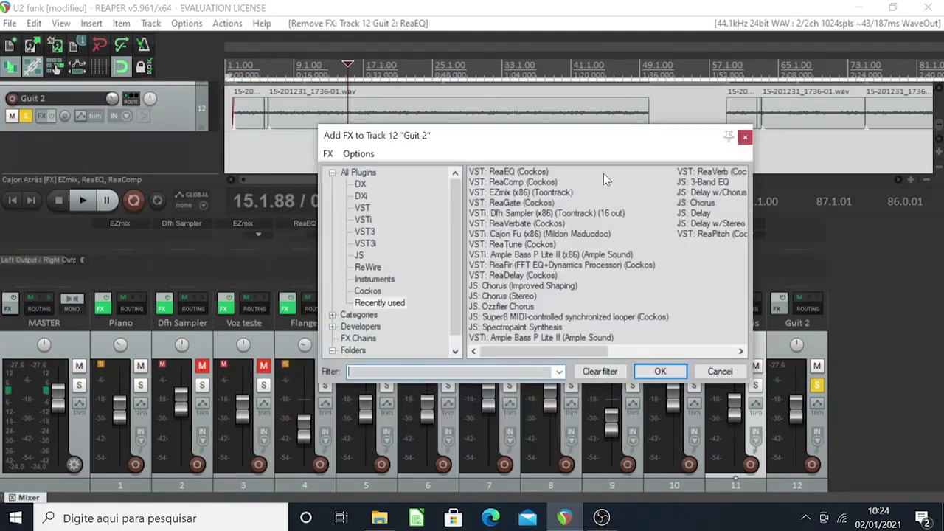
left_click(549, 186)
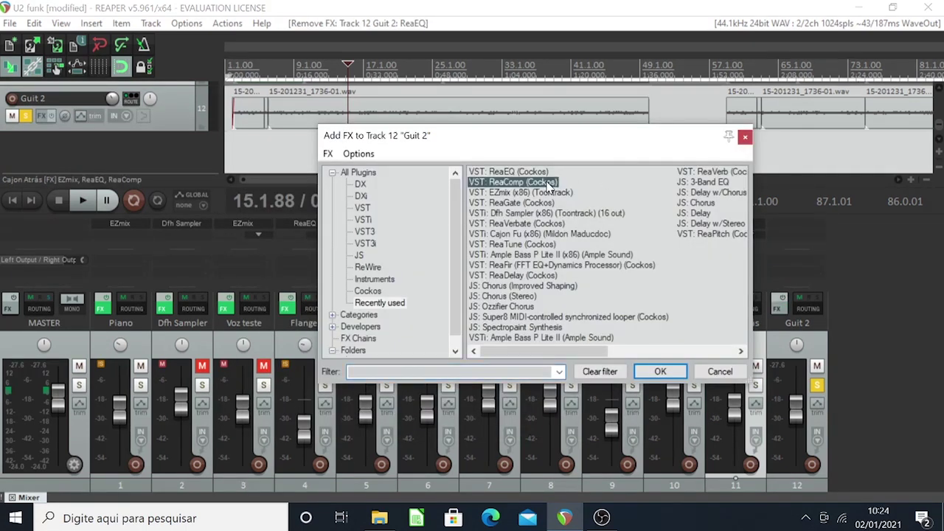
left_click(661, 371)
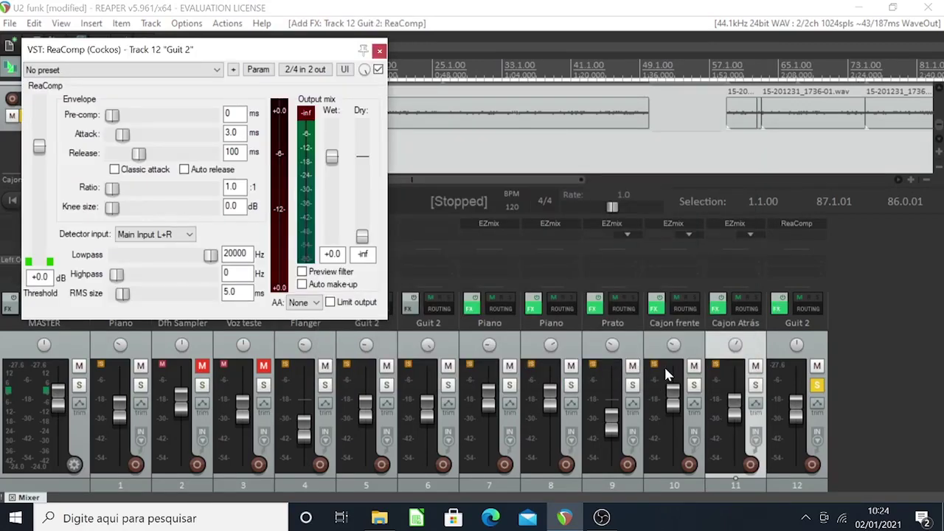
Step: Start playback, apply the stock - Attack Overheads preset to ReaComp and lower its threshold to about -34.9 dB
key("space")
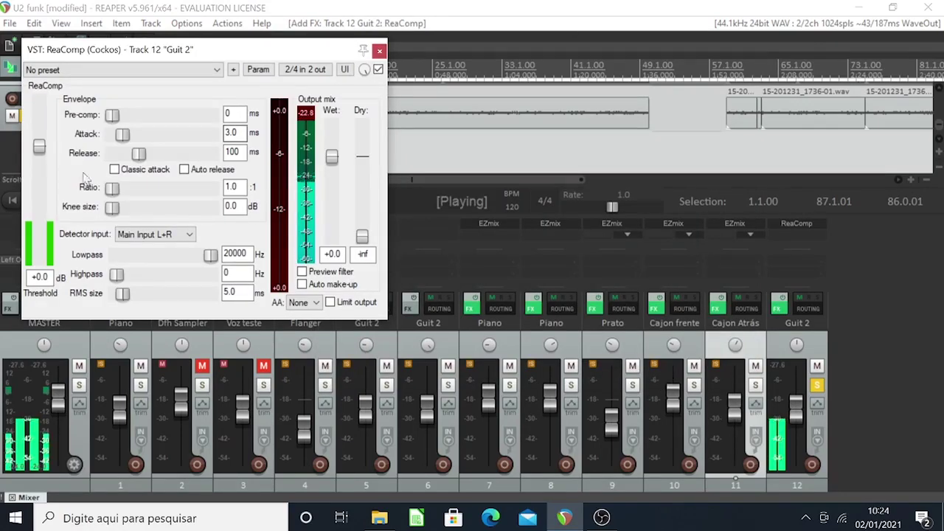
left_click(118, 70)
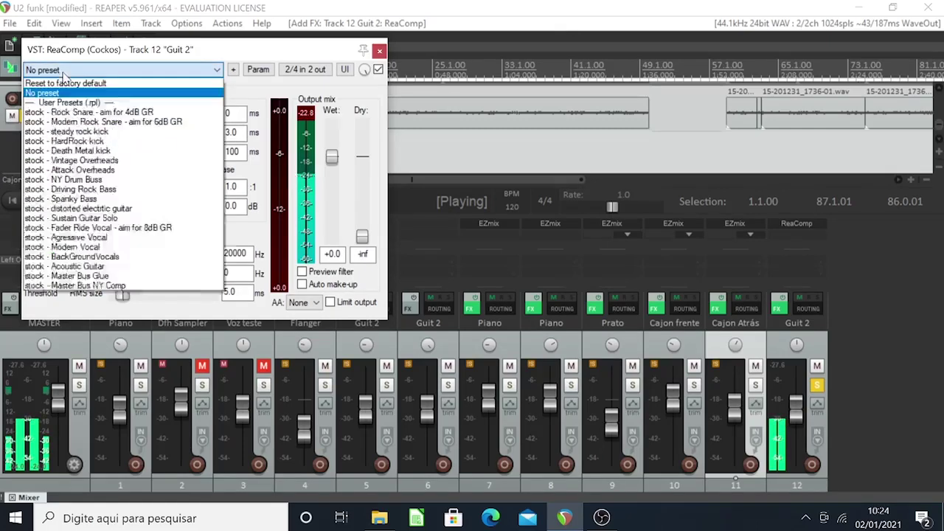
left_click(89, 171)
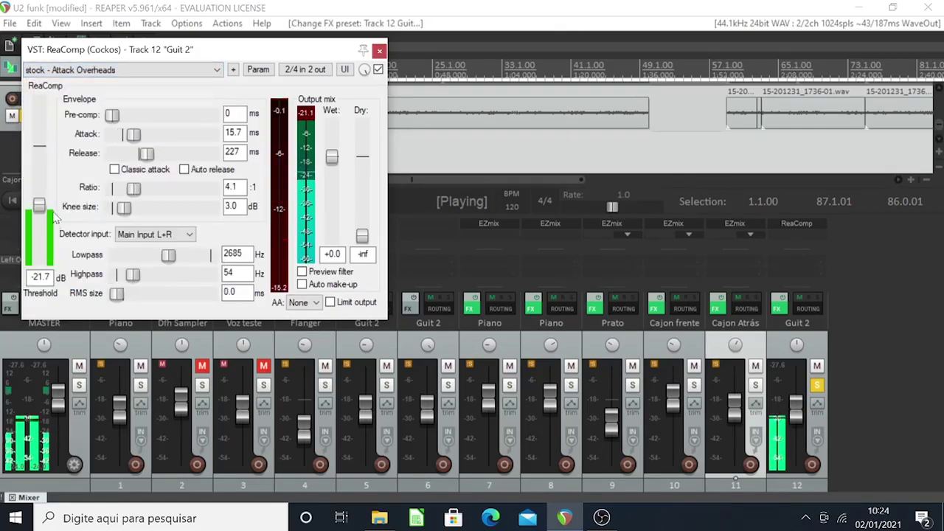
left_click_drag(53, 216, 44, 238)
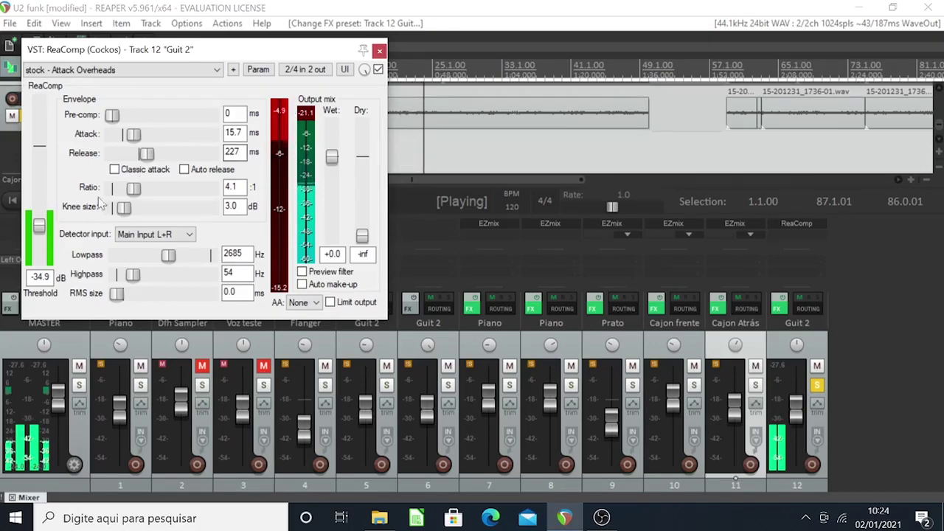
left_click(34, 277)
left_click_drag(34, 276, 52, 278)
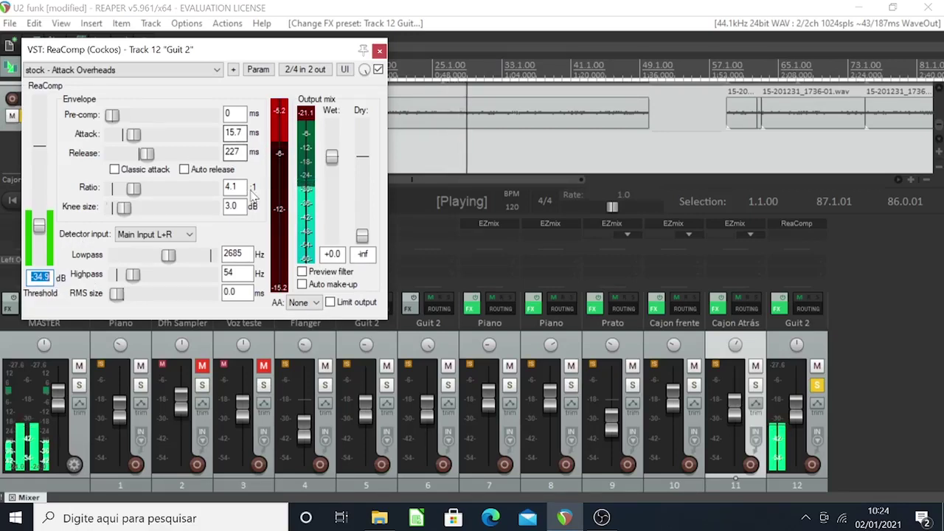
Step: Try ReaComp thresholds of about -50.8 dB and -7.7 dB during playback, finishing at about -26.9 dB
left_click_drag(39, 226, 39, 260)
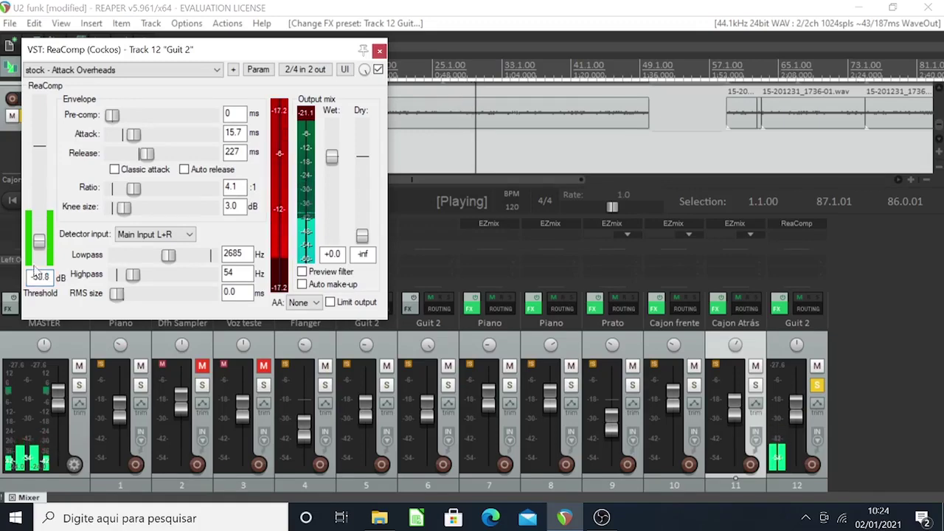
left_click(40, 277)
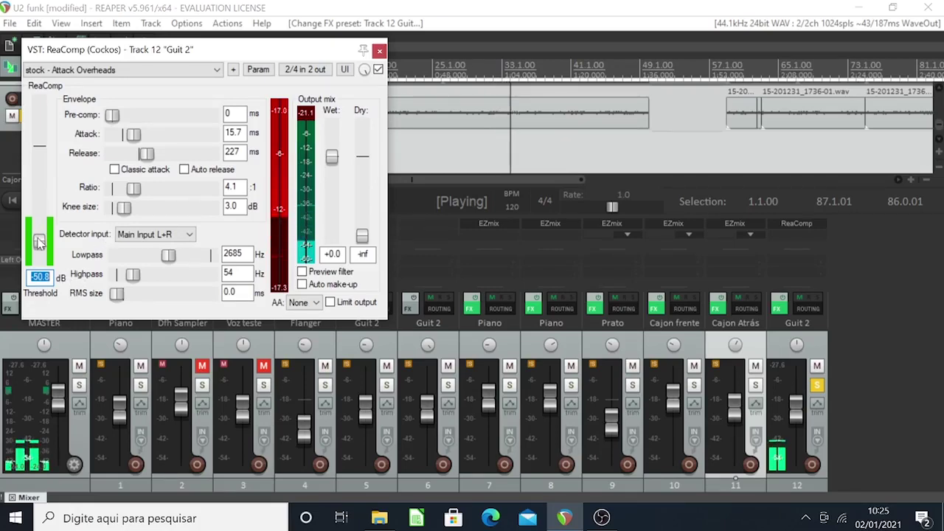
left_click_drag(39, 241, 50, 176)
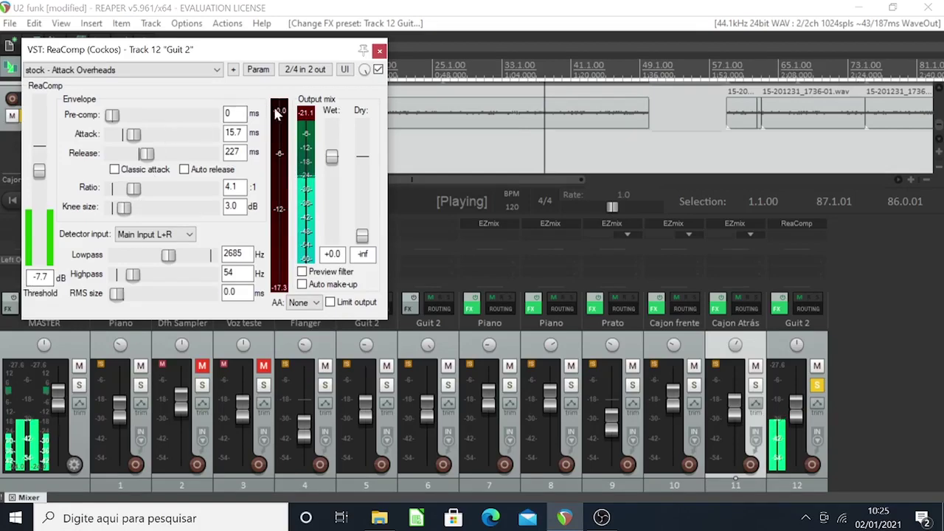
left_click_drag(38, 177, 47, 223)
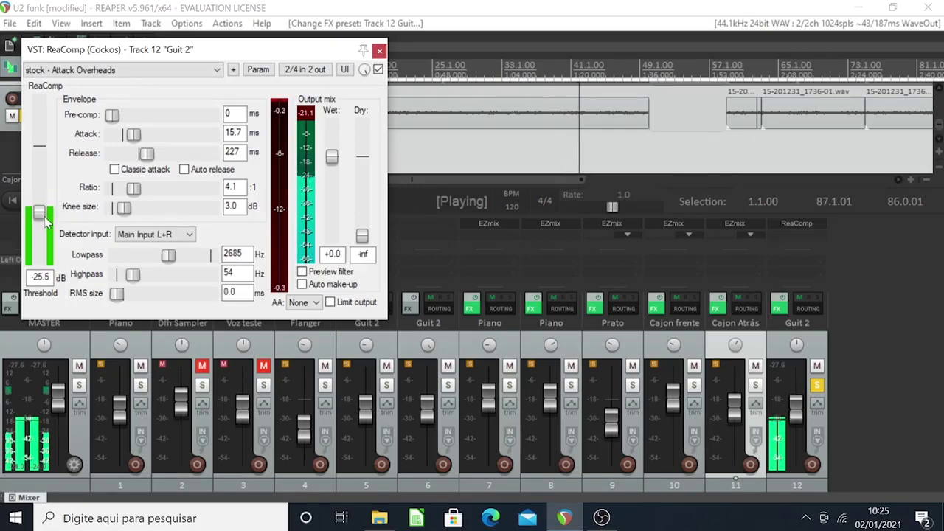
left_click_drag(42, 217, 44, 223)
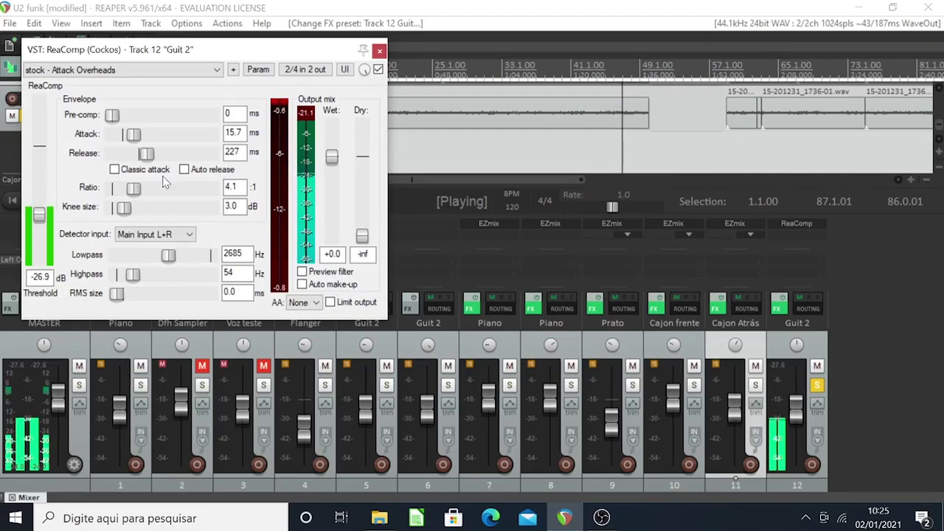
Step: Compare ReaComp's output with Auto make-up on and off during playback, leaving it enabled and playback stopped
key("space")
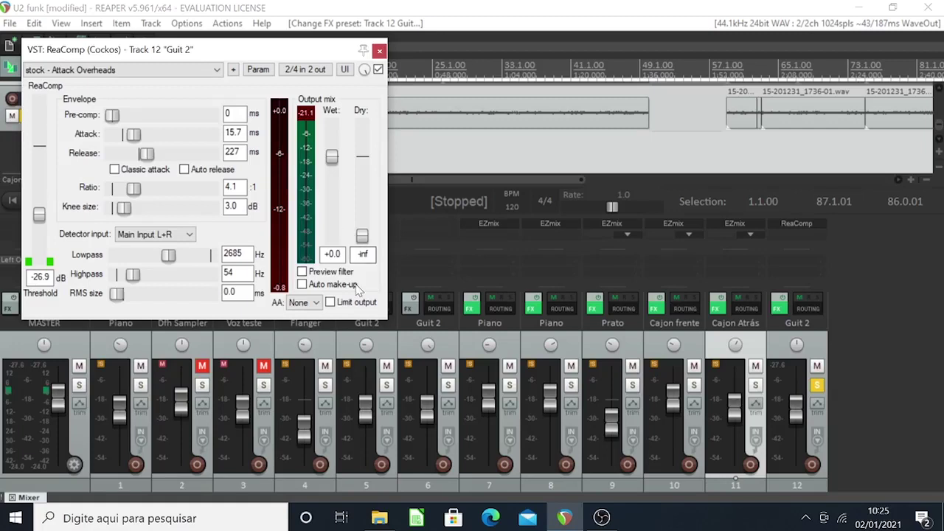
left_click(316, 302)
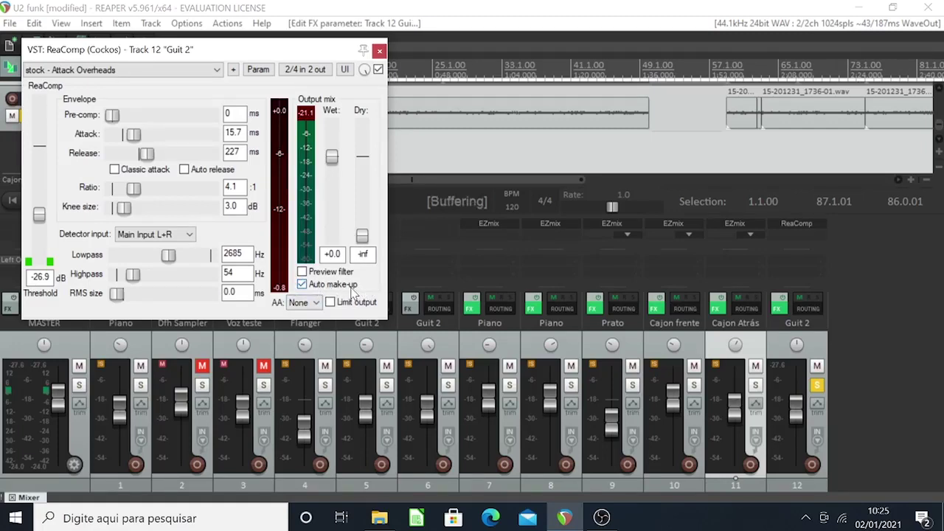
key("space")
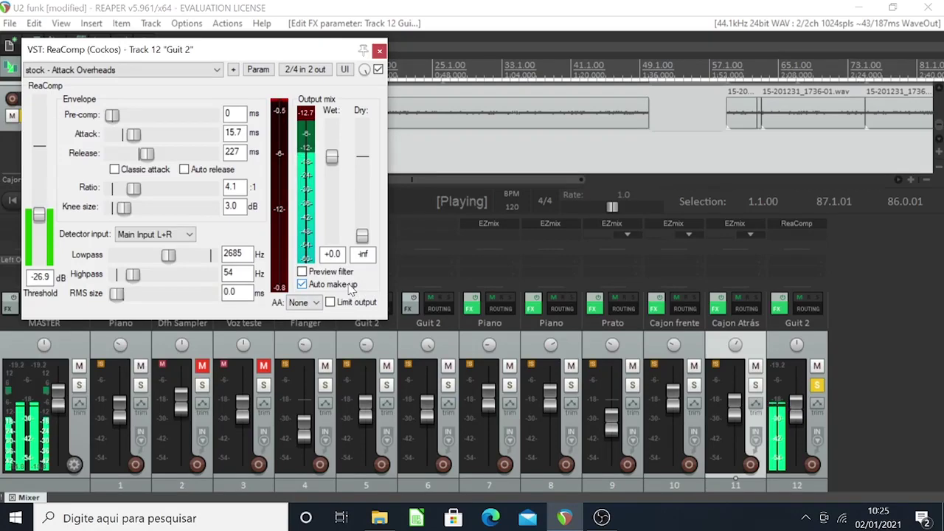
left_click(350, 286)
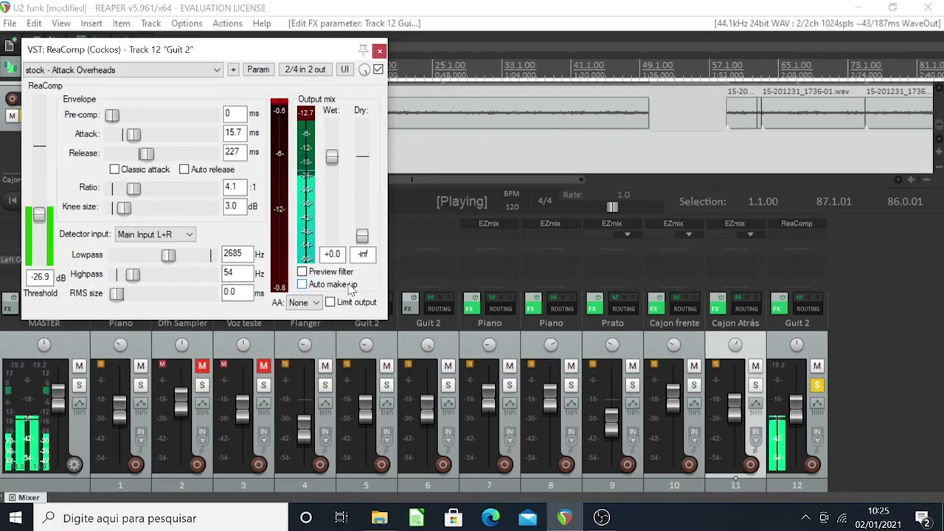
left_click(350, 289)
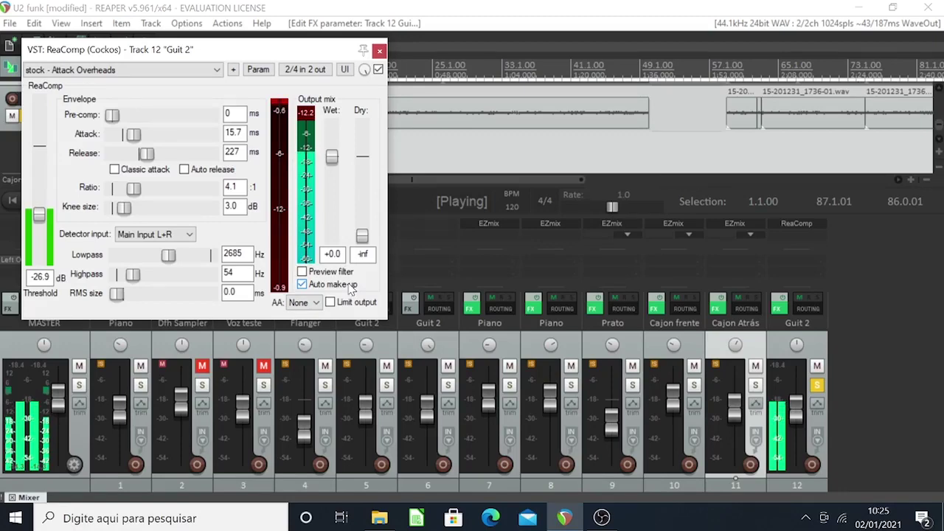
key("space")
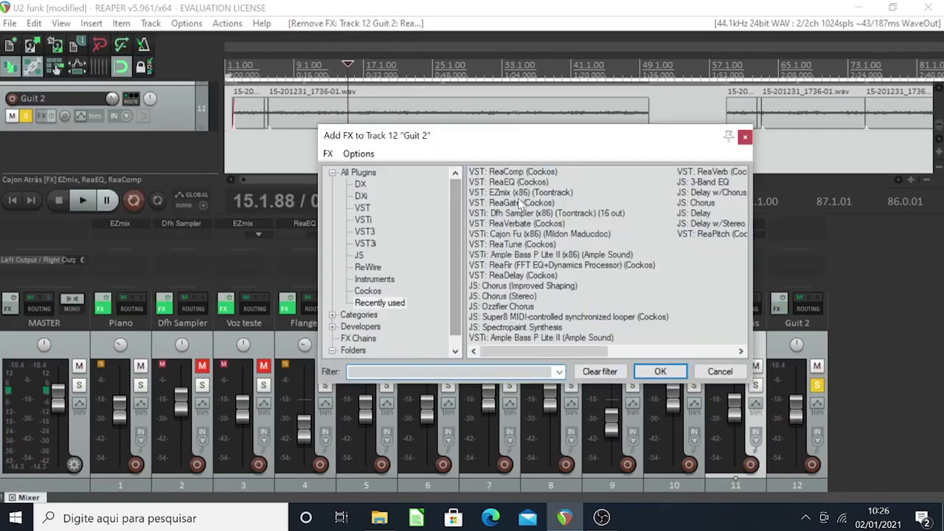
Step: Replace ReaComp on track 12 Guit 2 with ReaGate (Cockos) and raise the gate threshold to about -55.6 dB
key("Delete")
double_click(538, 206)
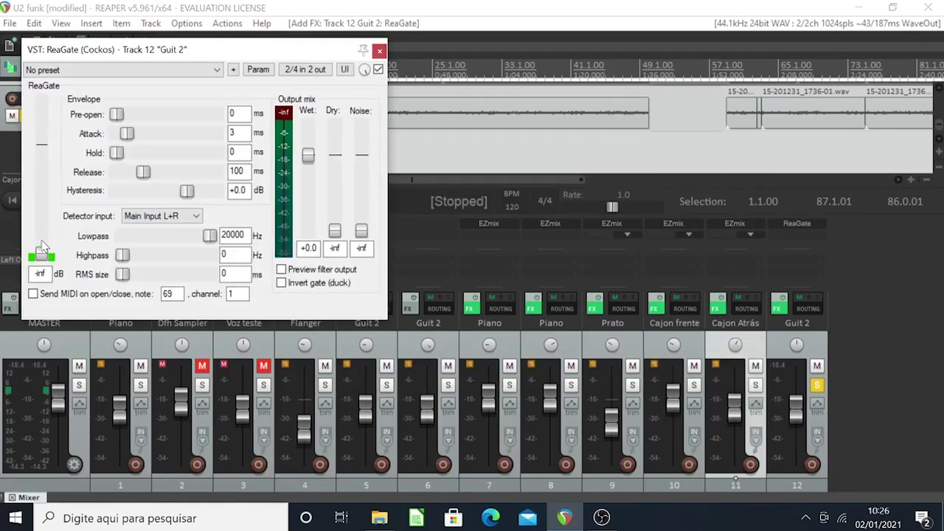
left_click_drag(43, 256, 43, 246)
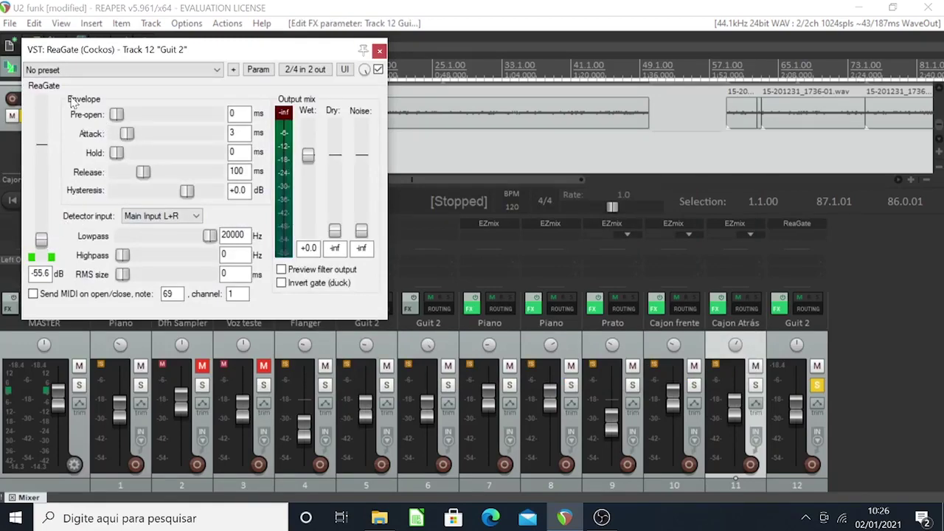
Step: Apply the stock - Electric Guitar solo gate preset, start playback and try thresholds of about -3.3 dB and -23.8 dB
left_click(68, 69)
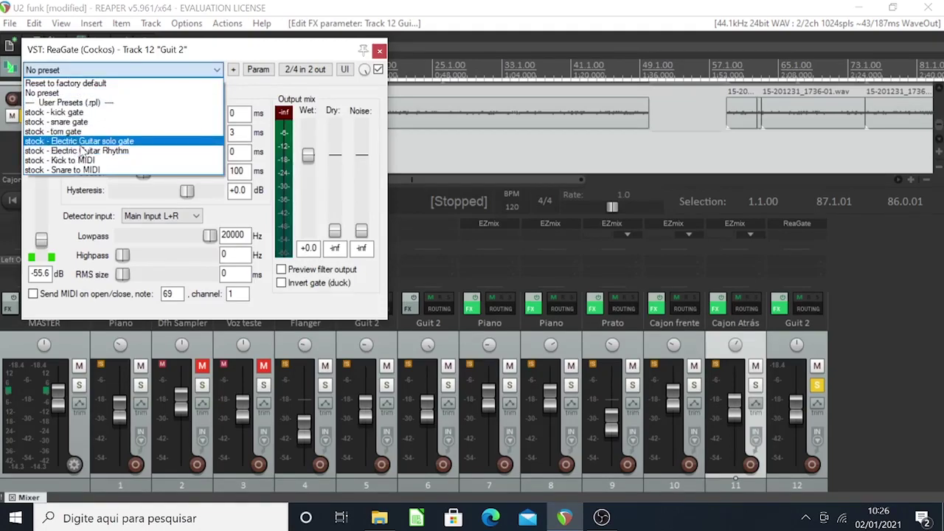
left_click(81, 148)
key("space")
mouse_move(48, 167)
left_mouse_down()
mouse_move(46, 217)
mouse_move(48, 161)
left_mouse_up()
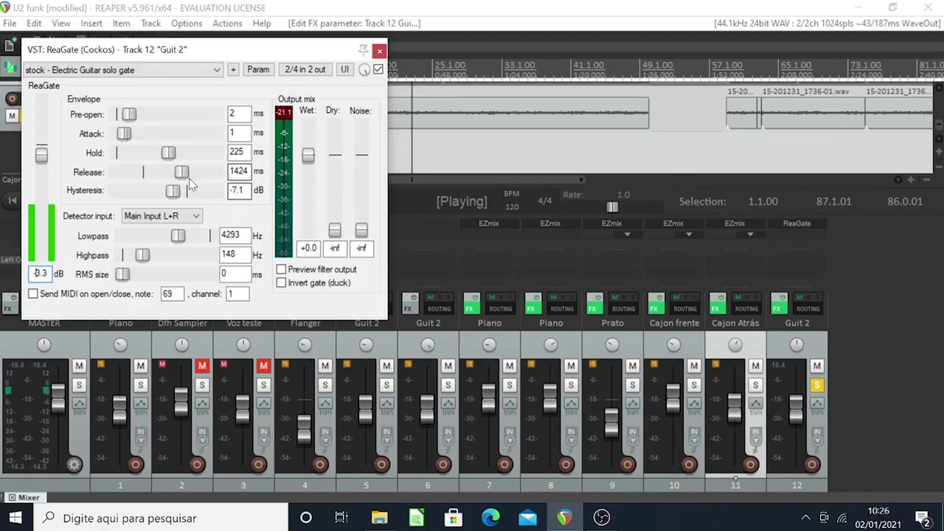
left_click_drag(46, 158, 46, 211)
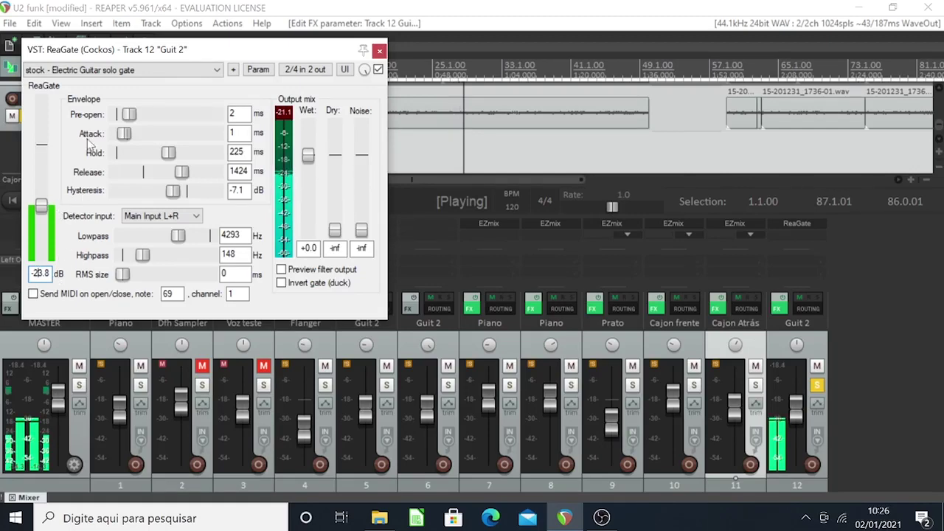
Step: Set ReaGate's pre-open to 1 ms, hold to 85 ms and release to 290 ms
left_click_drag(123, 120, 126, 118)
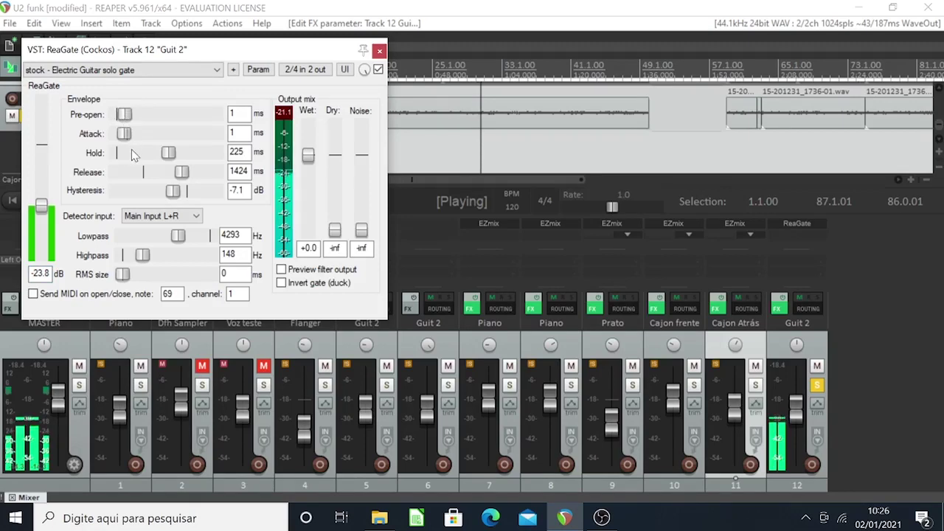
left_click_drag(151, 156, 152, 156)
left_click_drag(182, 172, 154, 172)
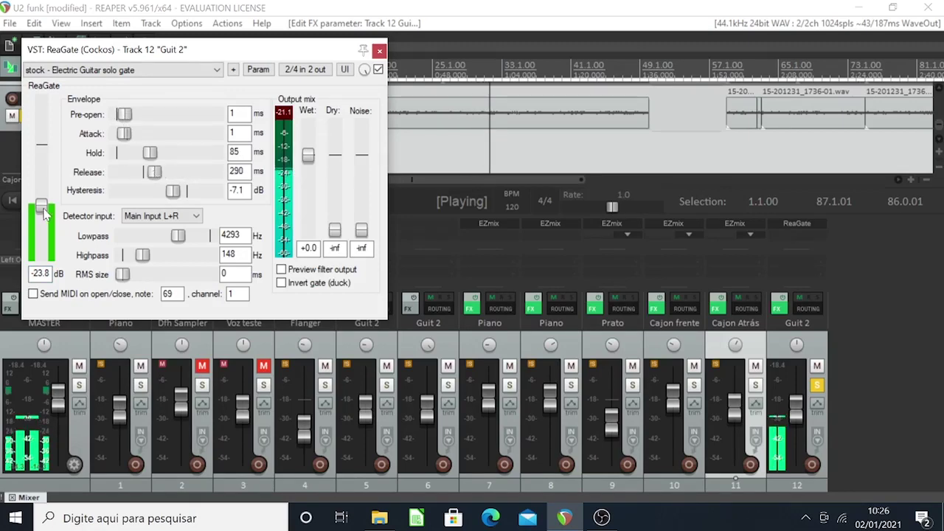
Step: Fine-tune ReaGate's threshold to about -21.6 dB and set its pre-open to 0 ms
left_click_drag(43, 209, 41, 206)
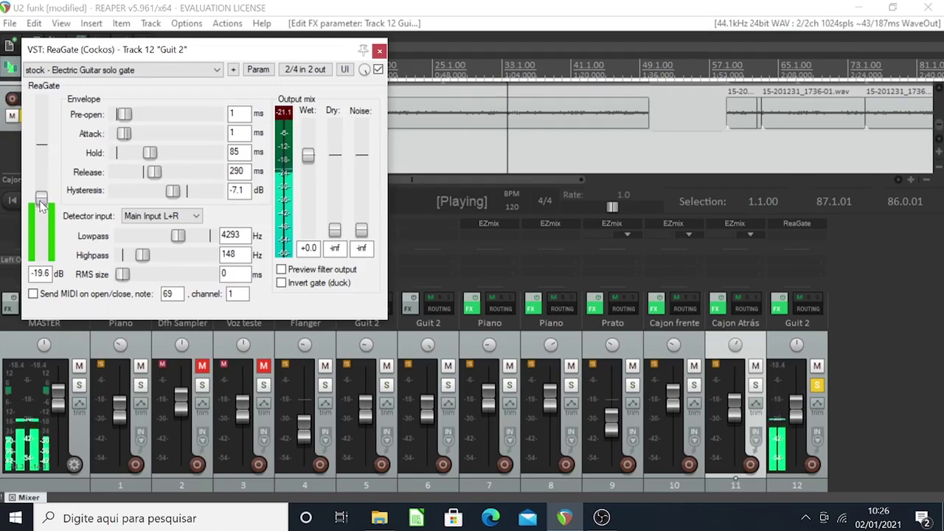
left_click_drag(41, 206, 41, 208)
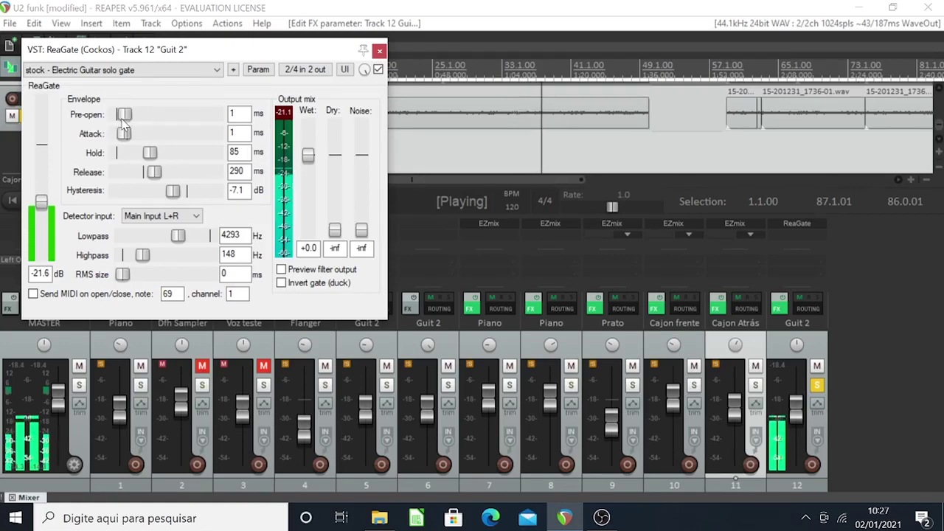
left_click_drag(123, 118, 110, 119)
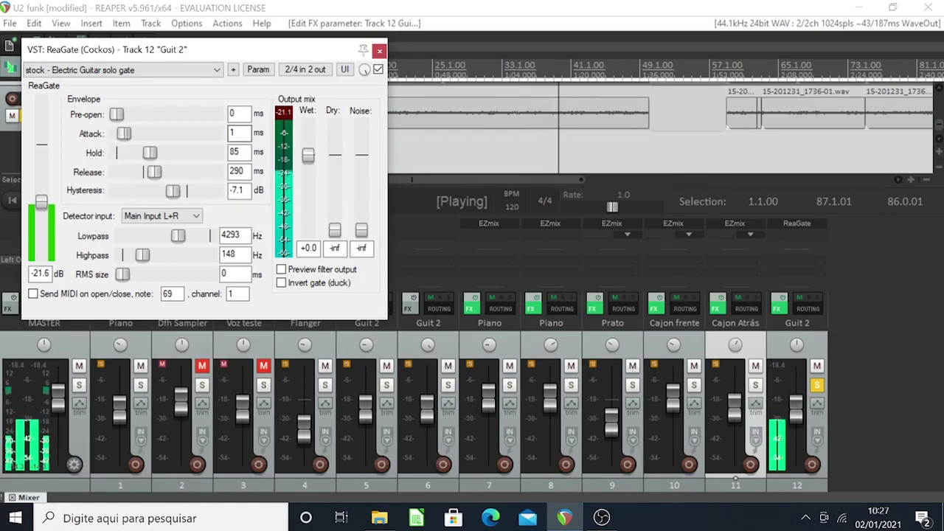
left_click(469, 64)
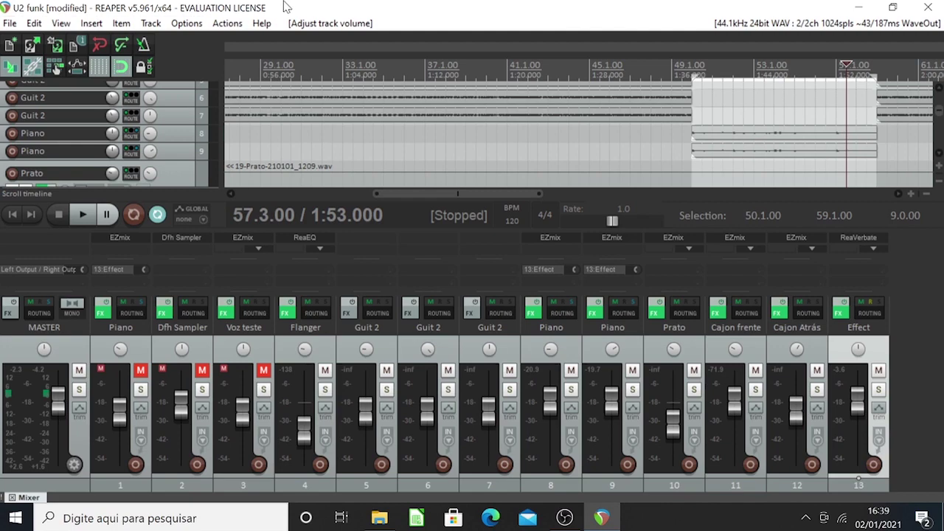
Step: Open the render settings, name the output file U2 and check the options for its output directory
left_click(9, 24)
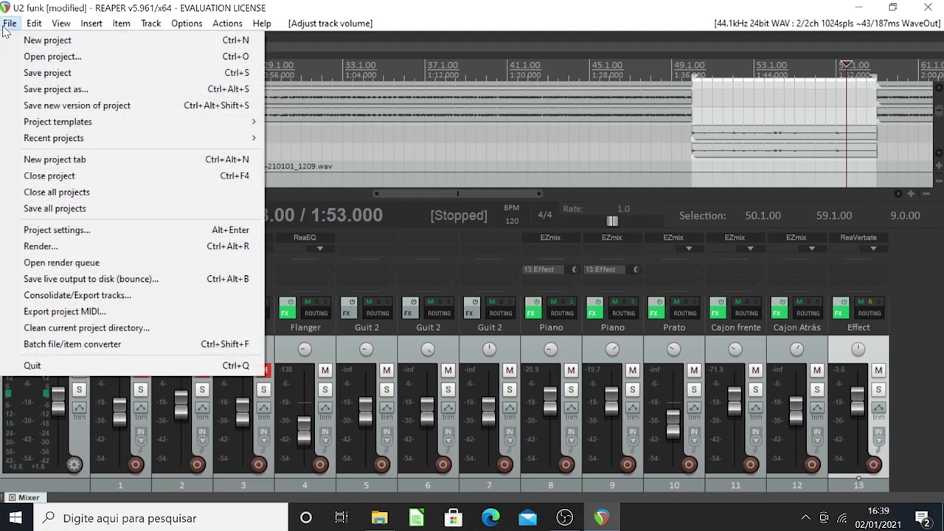
left_click(82, 247)
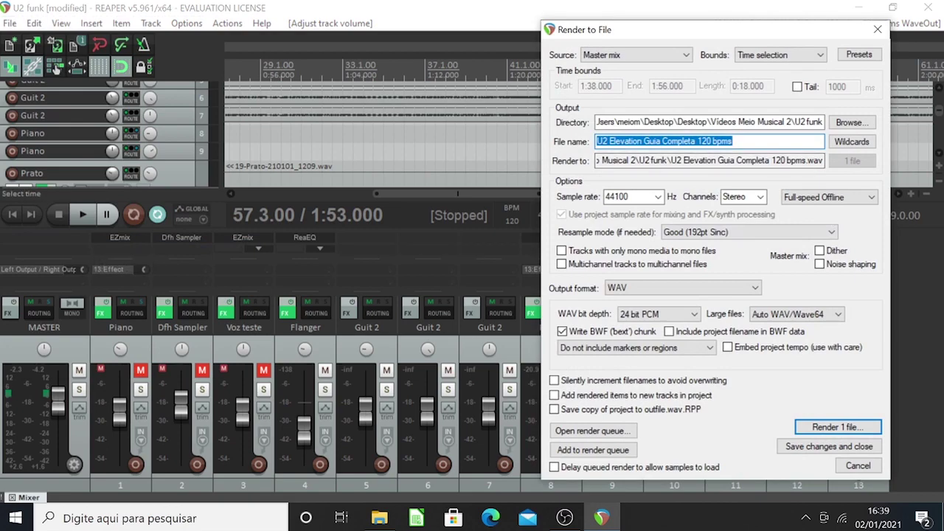
type("U2")
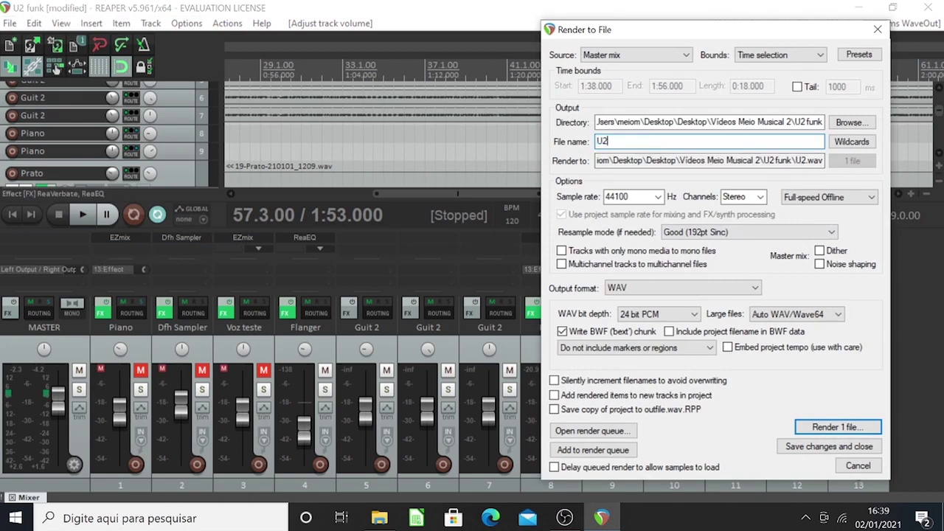
left_click(849, 122)
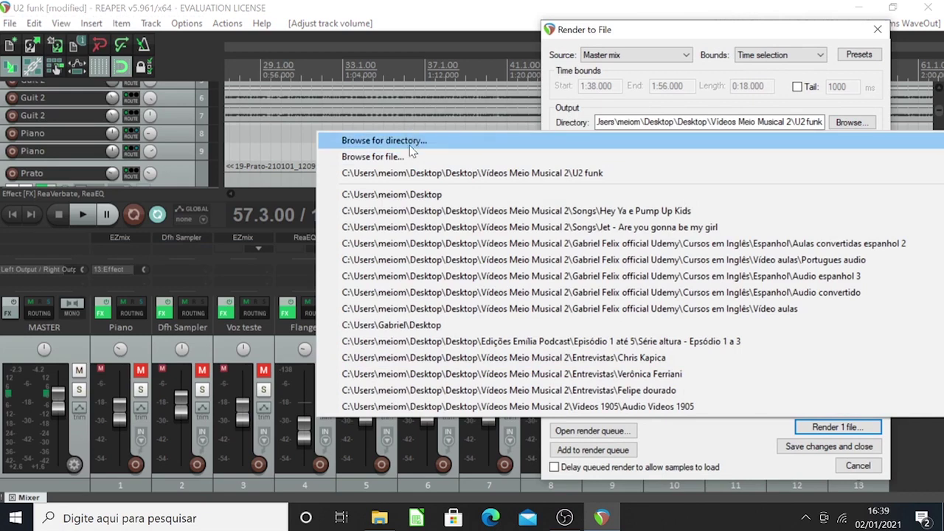
left_click(858, 76)
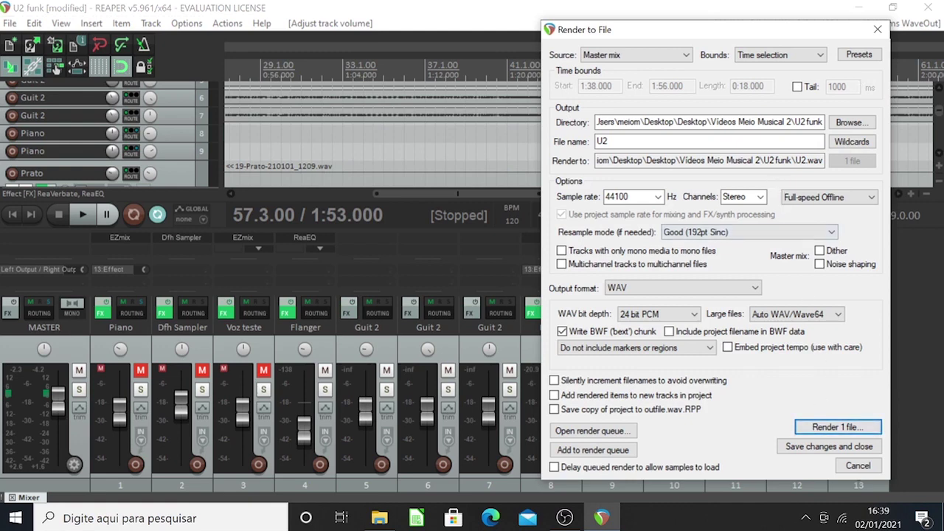
Step: Set the render bounds to Time selection and the output format to WAV
left_click(808, 56)
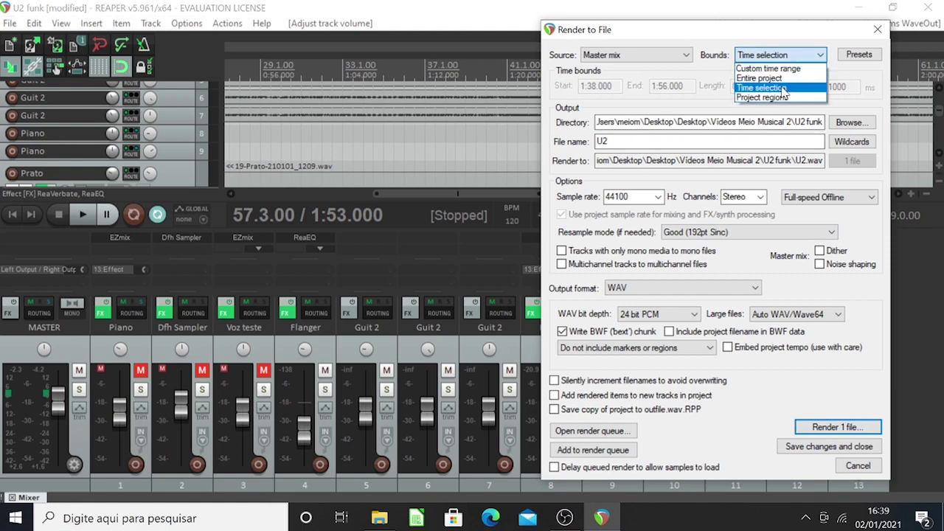
left_click(784, 89)
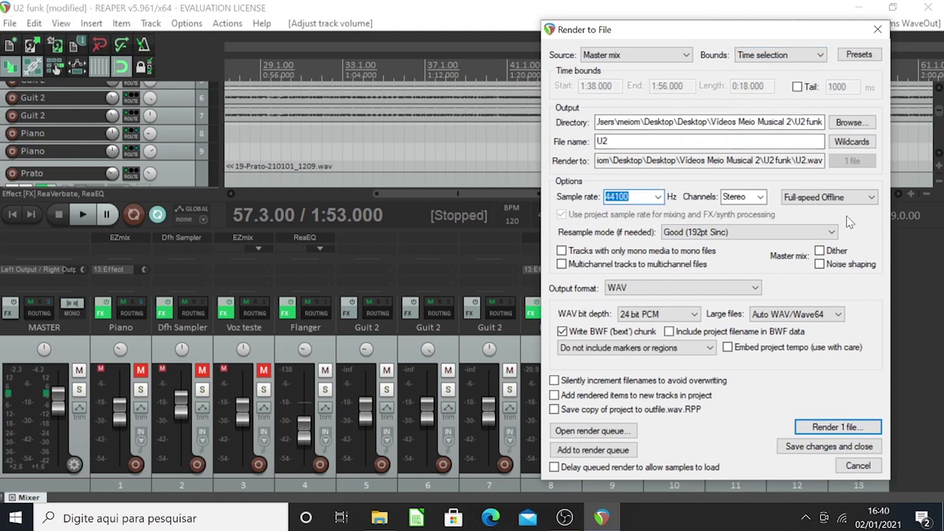
left_click(625, 292)
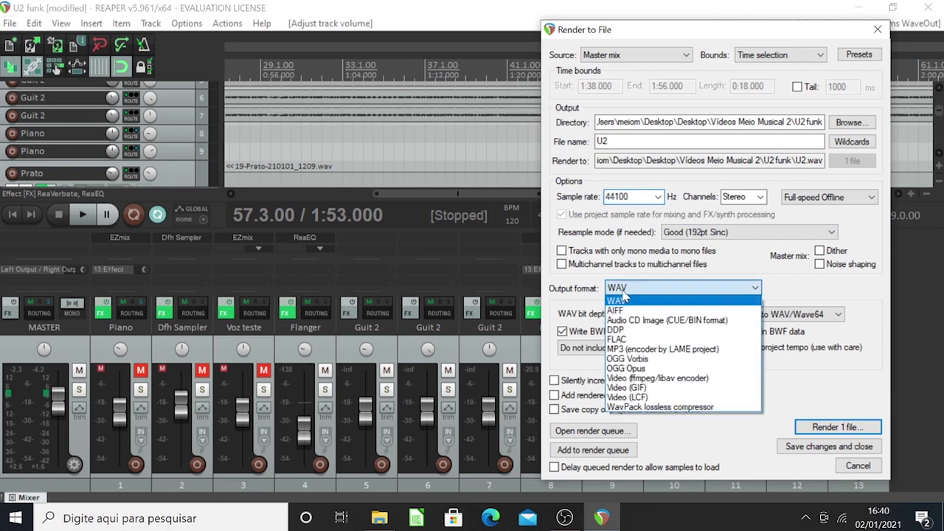
left_click(625, 295)
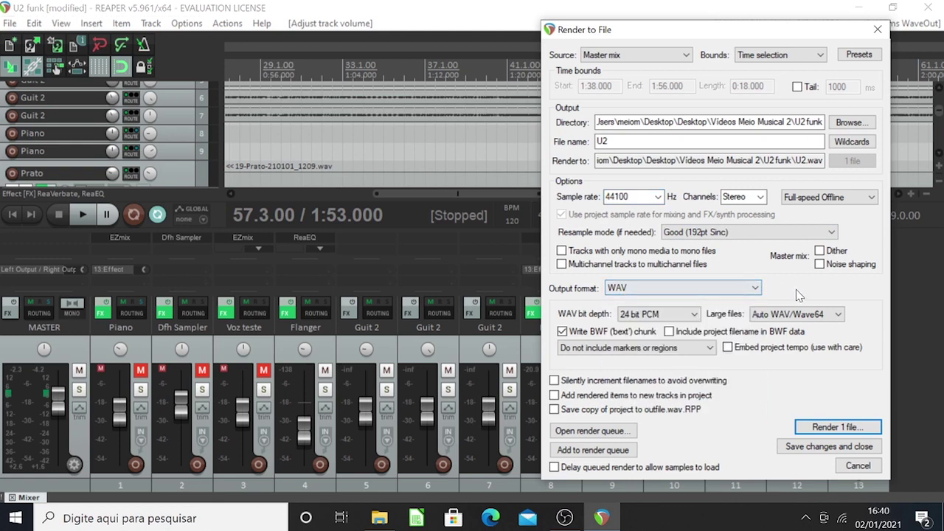
Step: Clear the time selection and insert a marker named "Piano - Brigde" at 50.1.00, where the two Piano items start
left_click(624, 105)
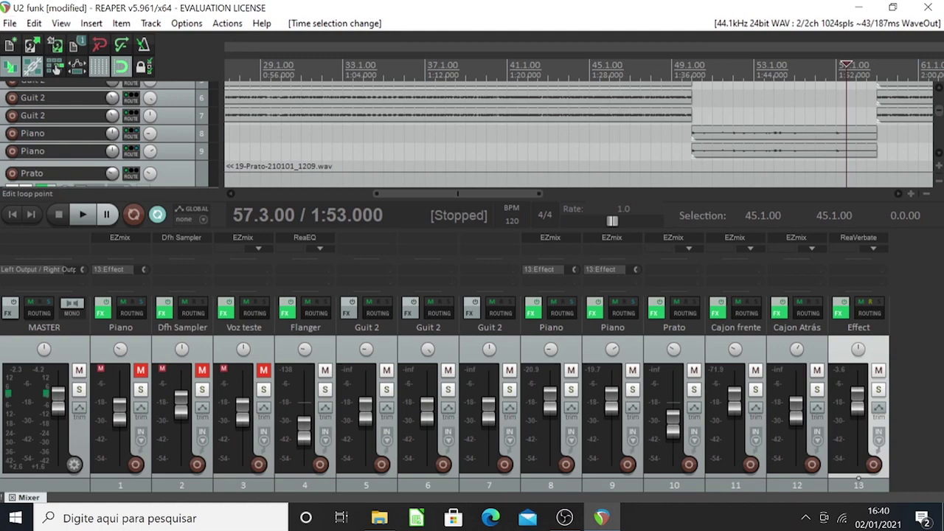
left_click(695, 139)
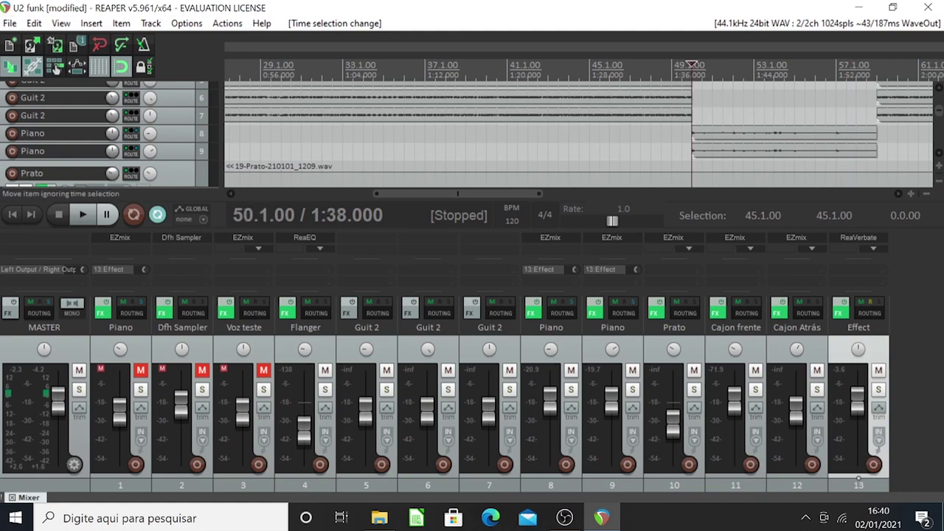
right_click(694, 72)
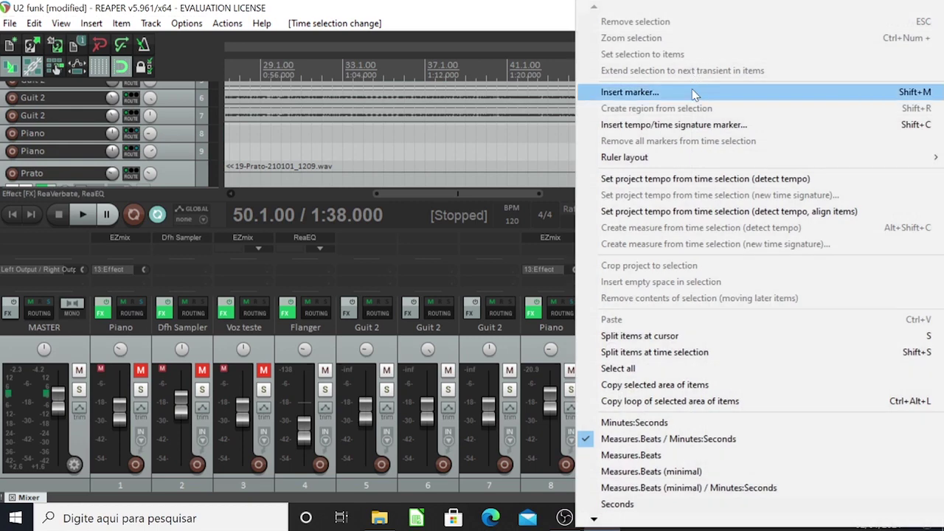
left_click(630, 92)
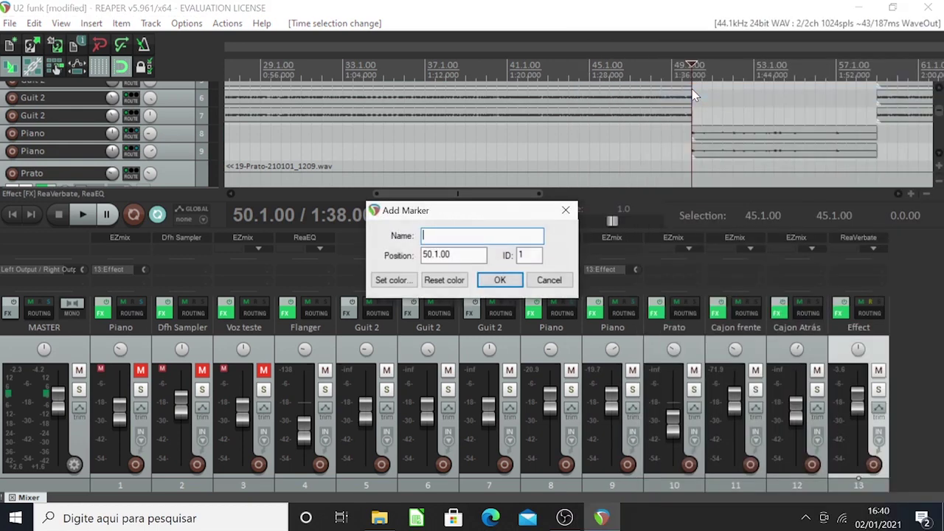
type("Piano -")
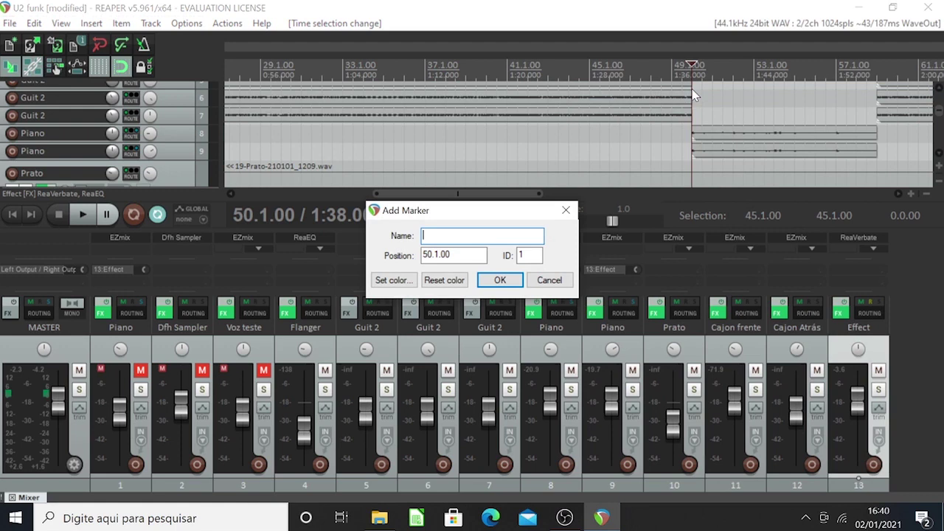
type(" Brigde")
key("Return")
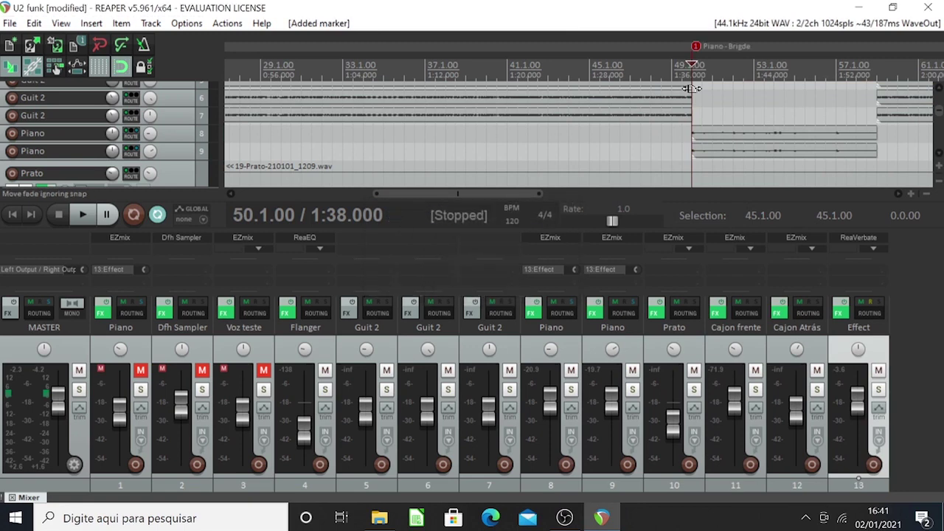
scroll(664, 70, "down", 6)
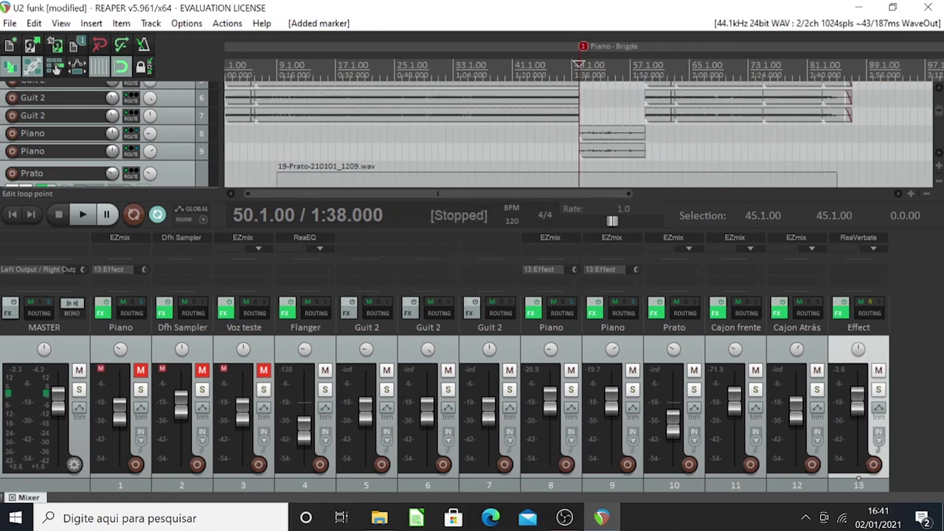
scroll(322, 59, "up", 6)
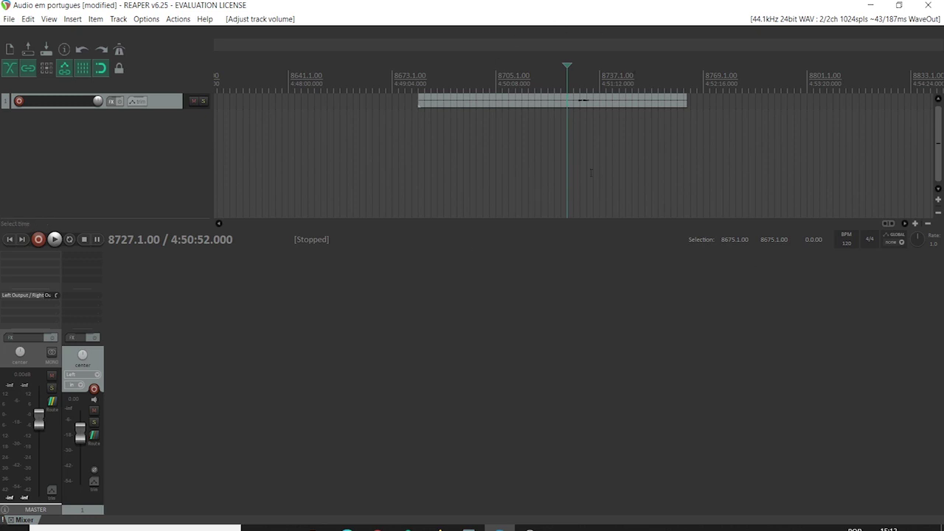
Step: Select the audiobook english narração item and play it from 8694.1.00 to check its level, then stop playback
left_click(541, 103)
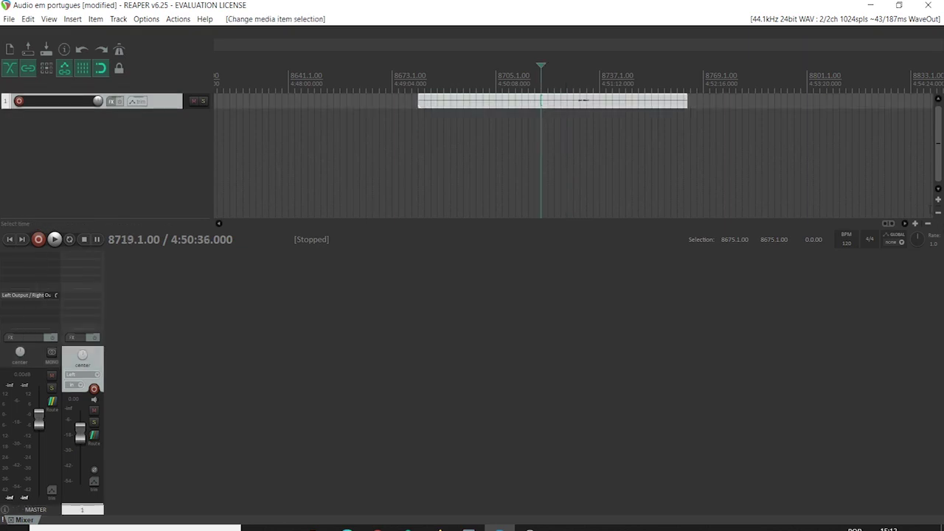
left_click(938, 199)
left_click(939, 200)
left_click(939, 200)
left_click(938, 201)
left_click(938, 200)
left_click(938, 200)
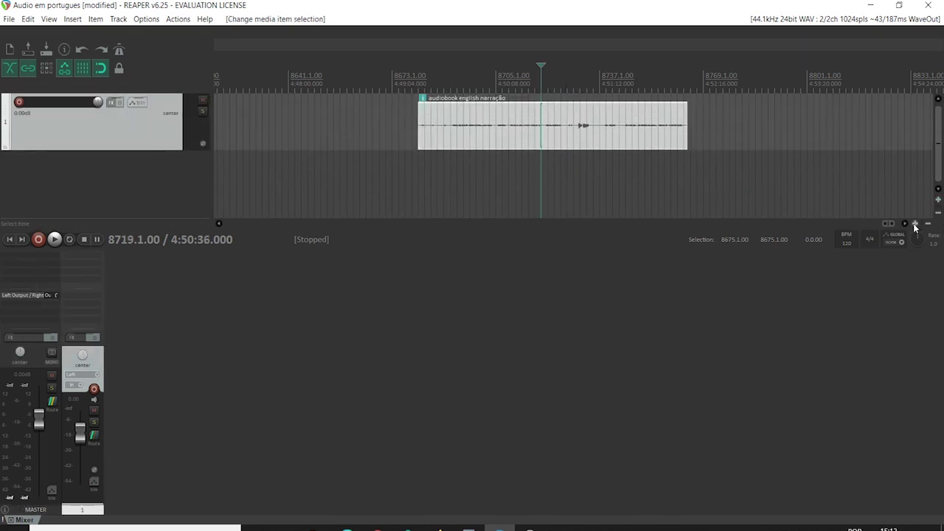
left_click(915, 224)
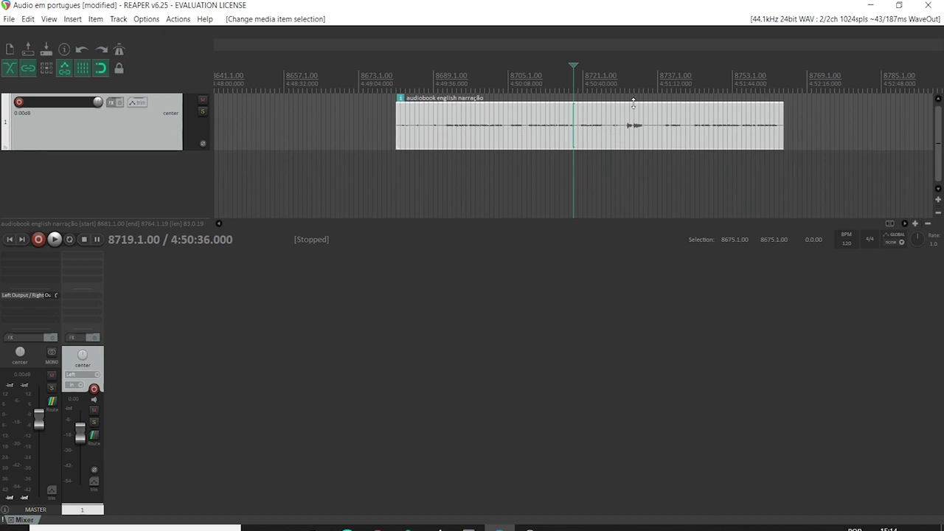
left_click(456, 125)
key("space")
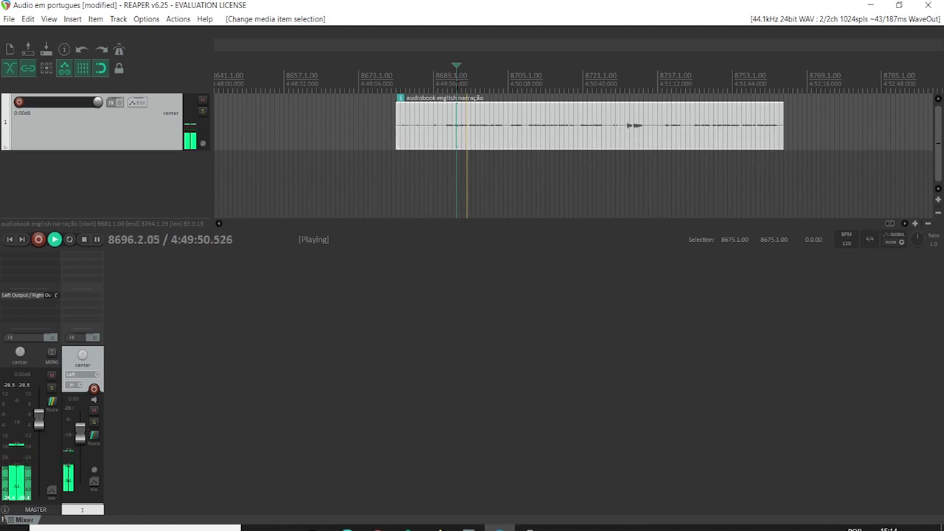
key("space")
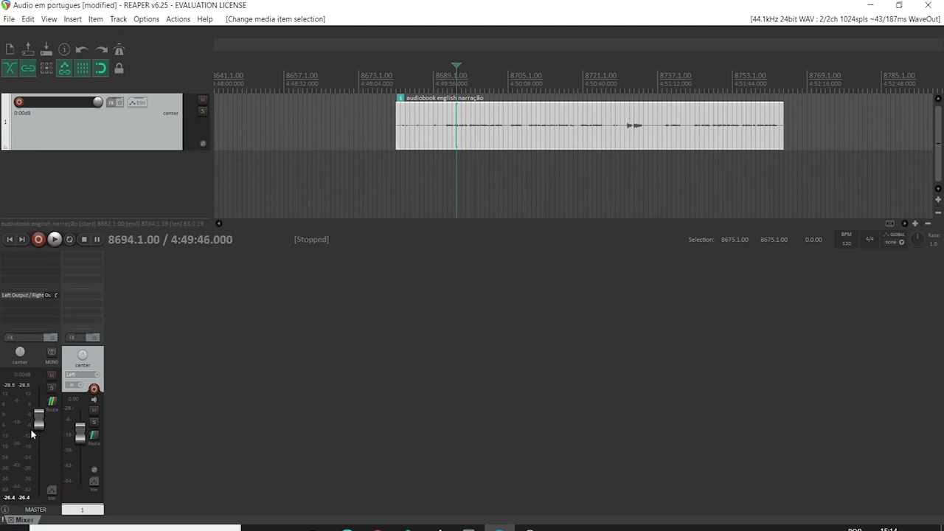
Step: Raise the master volume to about +10.1 dB and, during playback, track 1's volume to about +6.11 dB
left_click_drag(40, 426, 39, 398)
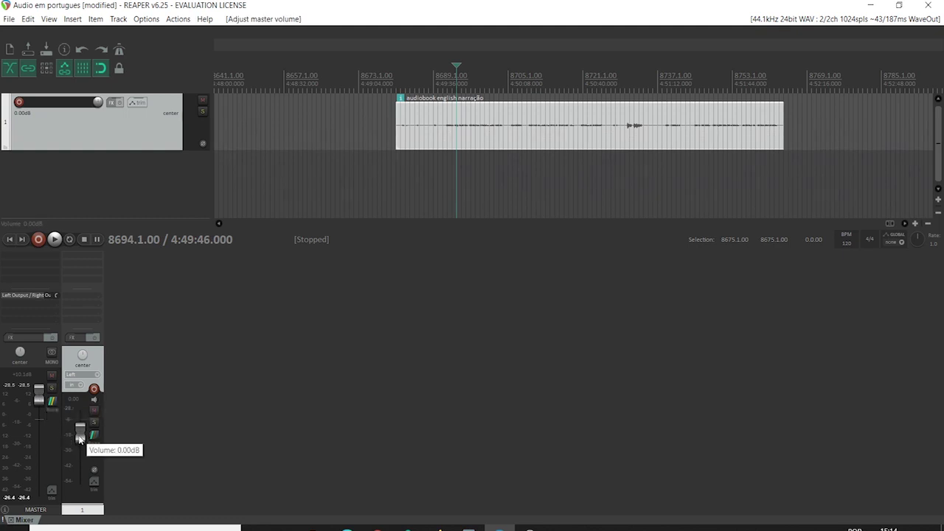
key("space")
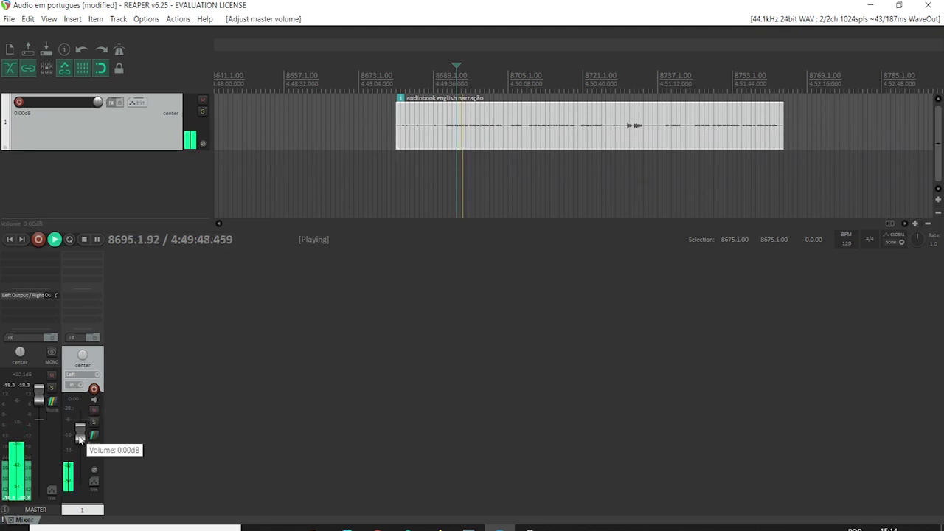
left_click_drag(79, 440, 78, 430)
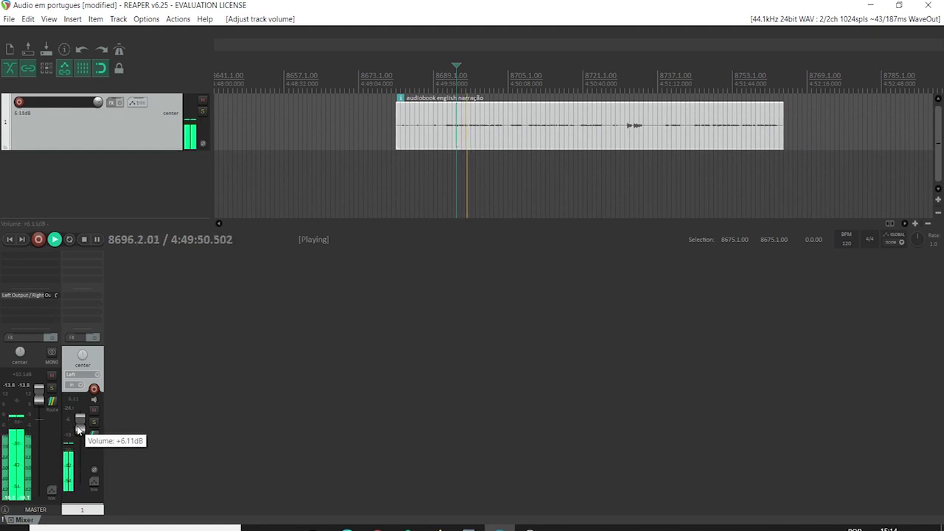
key("space")
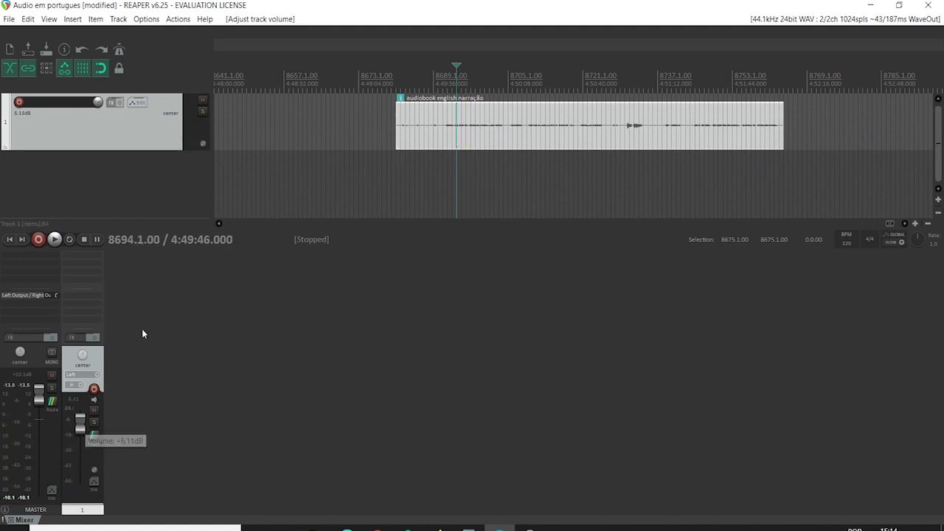
Step: Add the ReaComp (Cockos) compressor to track 1 and place its window below the timeline
left_click(939, 200)
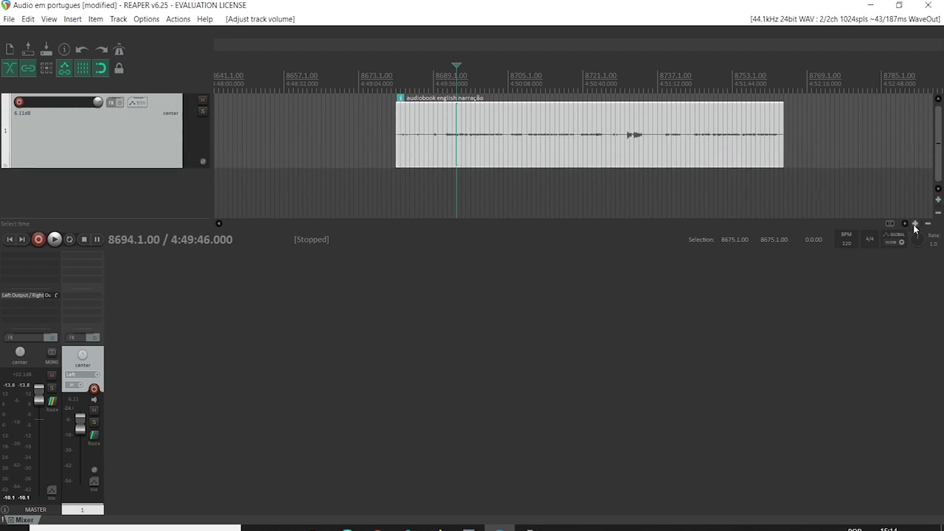
left_click(915, 223)
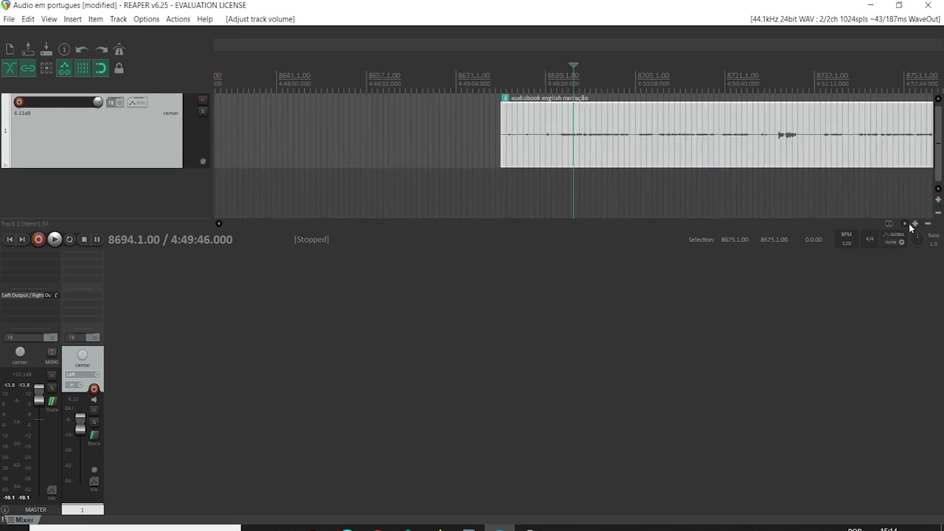
left_click(906, 223)
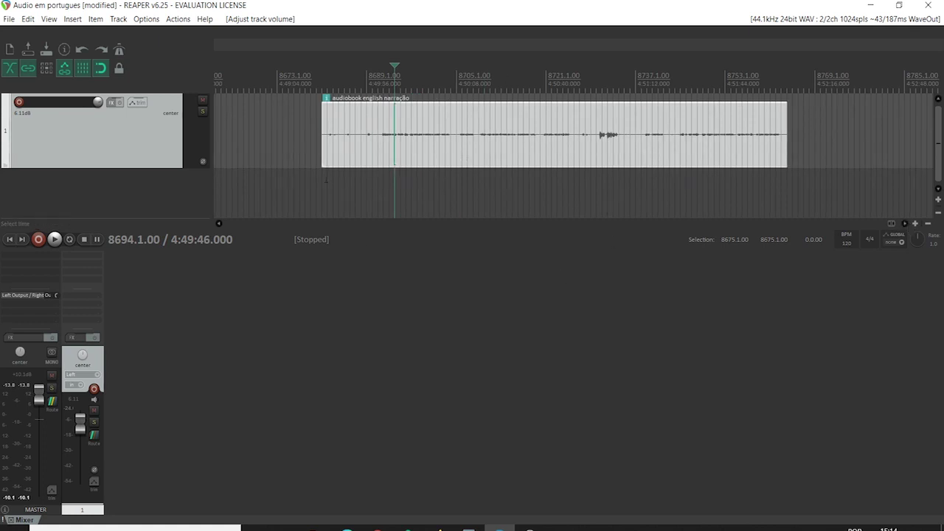
left_click(91, 253)
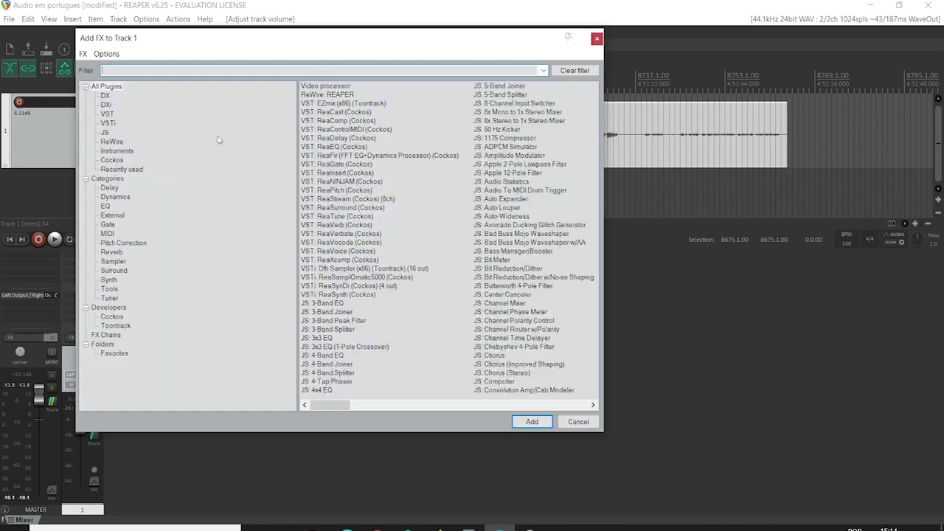
left_click(335, 123)
double_click(336, 124)
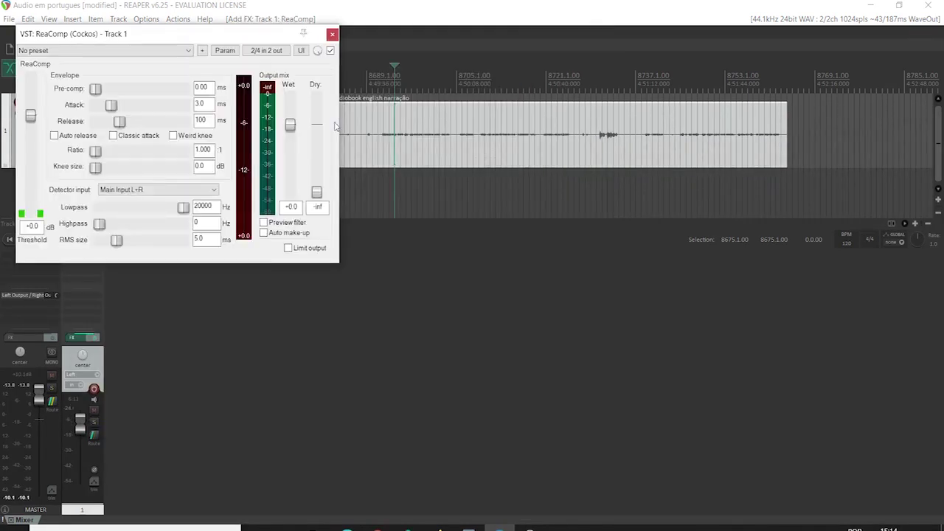
left_click_drag(104, 38, 442, 264)
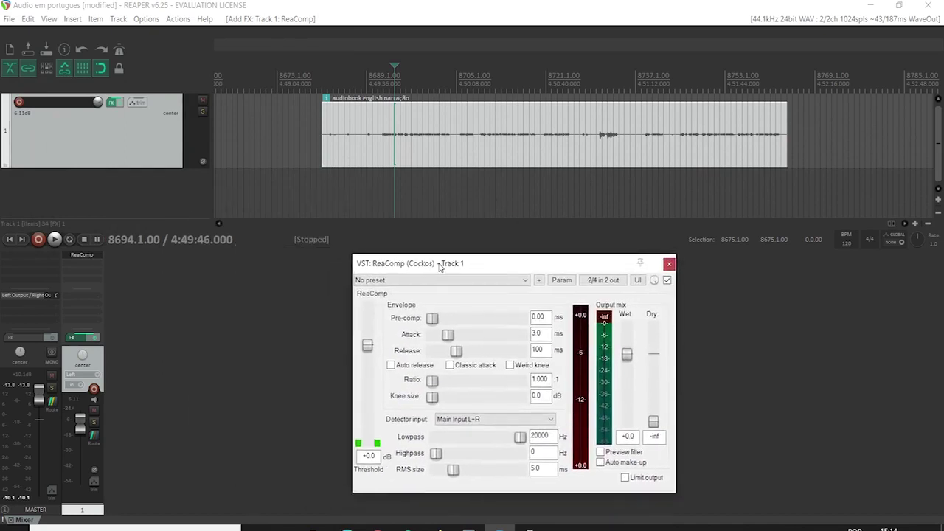
Step: Apply the stock - BackGroundVocals preset to track 1's ReaComp and start playback of the narration
left_click(381, 281)
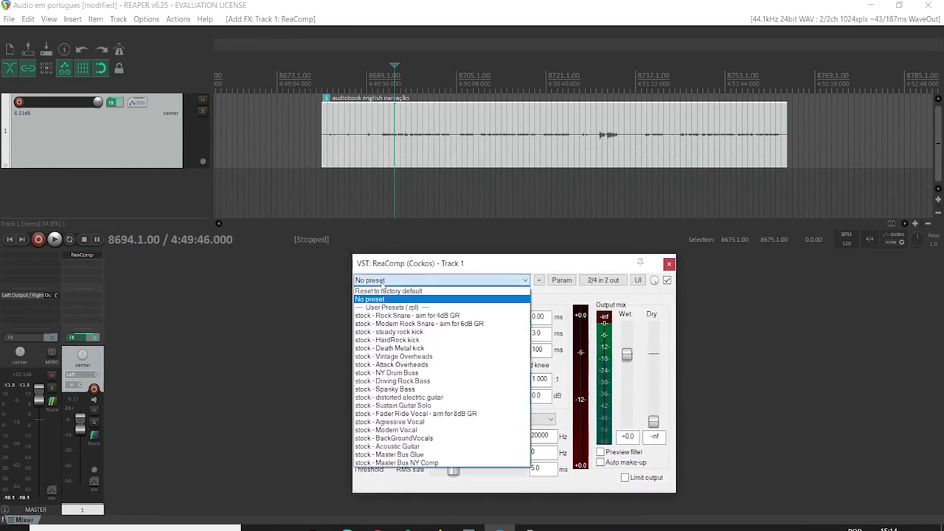
left_click(413, 438)
left_click(432, 159)
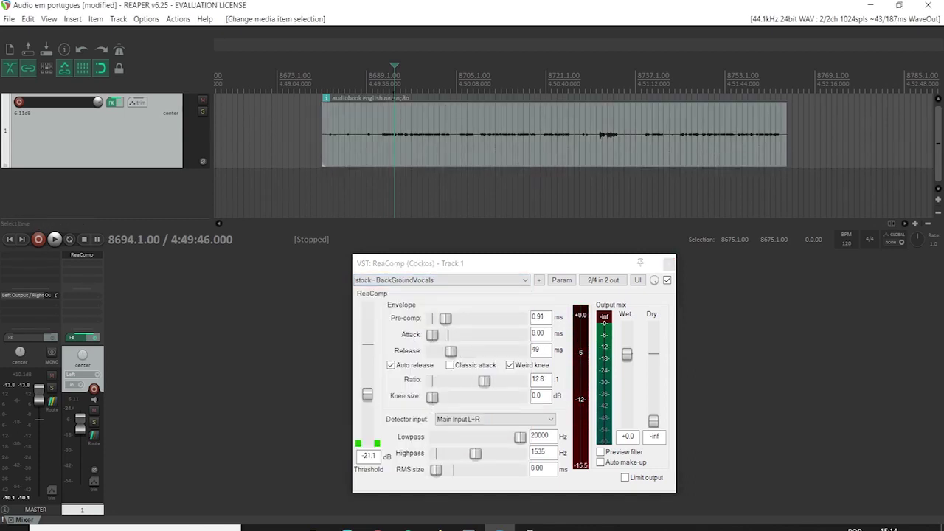
key("space")
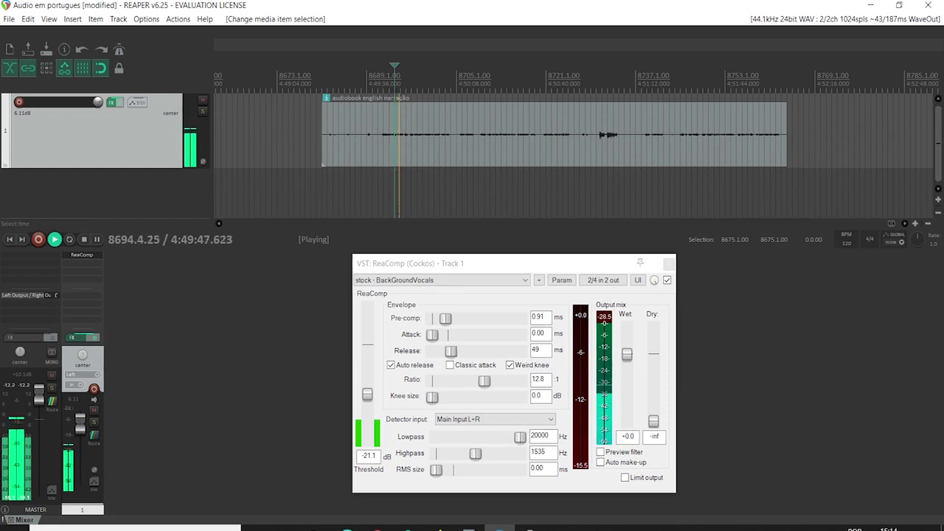
Step: Try ReaComp thresholds of -31.1 dB and -52.7 dB while replaying the narration from 8693.1.00, then stop playback
left_click_drag(372, 398, 369, 412)
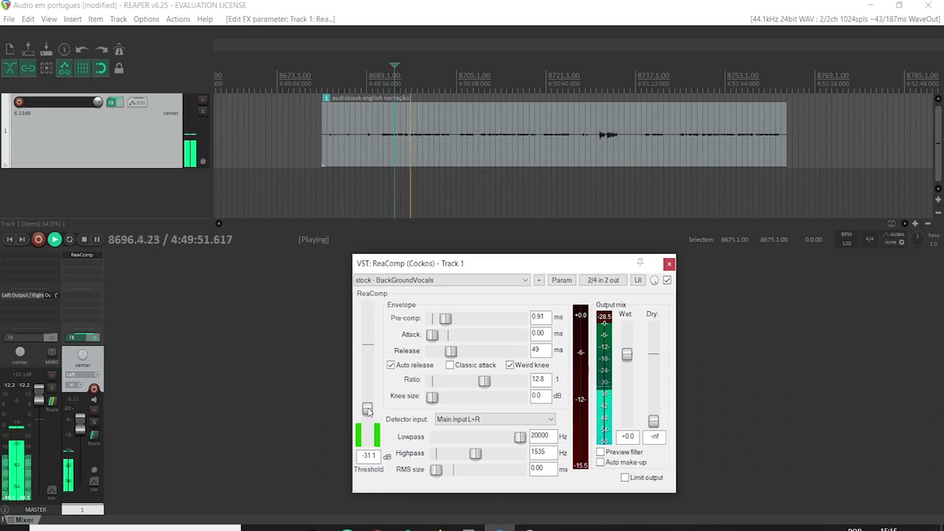
left_click(389, 70)
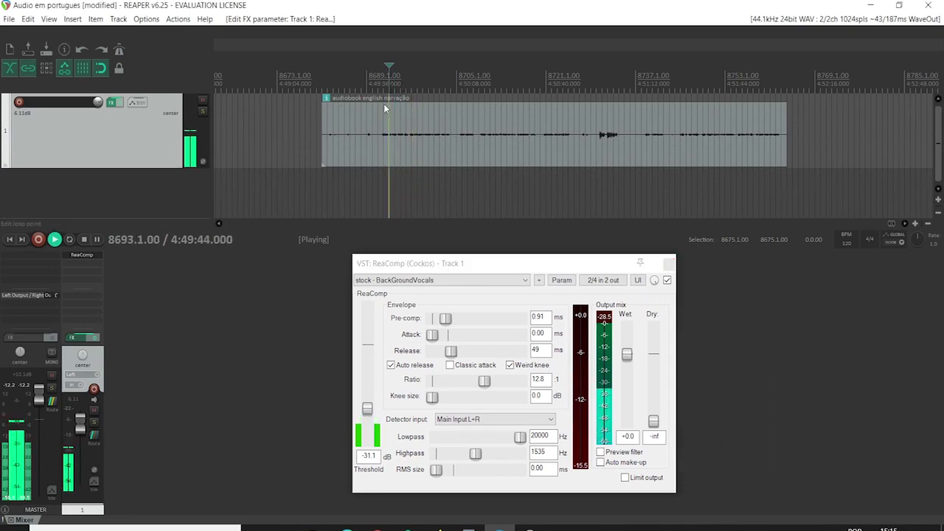
left_click_drag(367, 408, 370, 430)
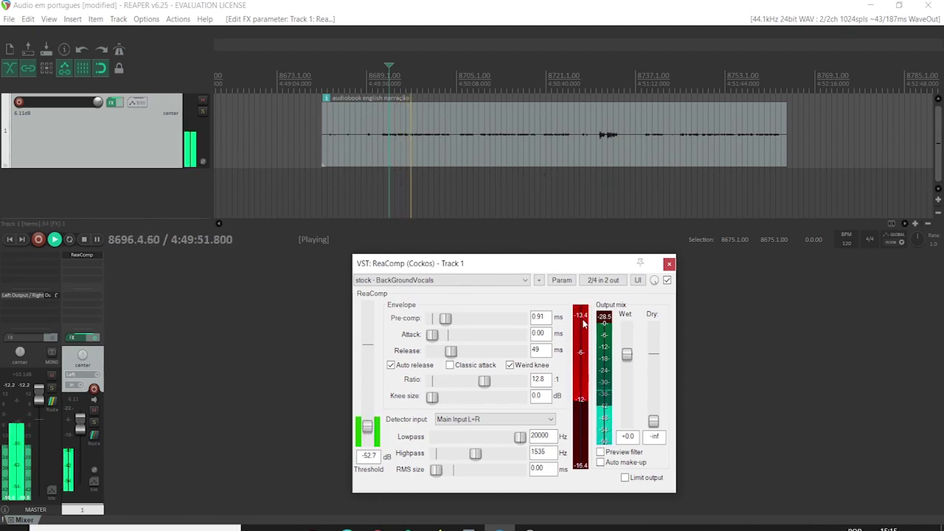
key("space")
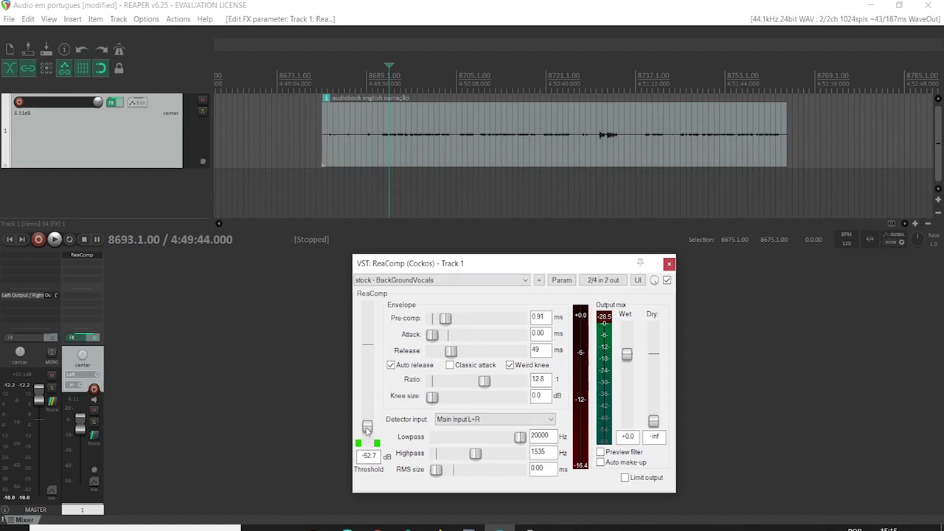
Step: Set ReaComp's threshold to about -39.7 dB during playback, replay the narration to check the gain reduction, and close the compressor window
key("space")
left_click_drag(367, 430, 368, 415)
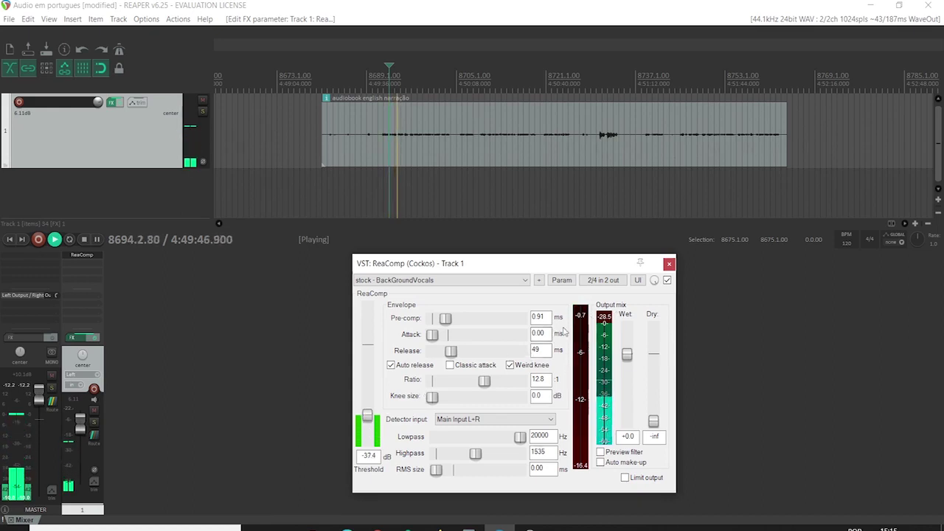
left_click_drag(367, 416, 370, 422)
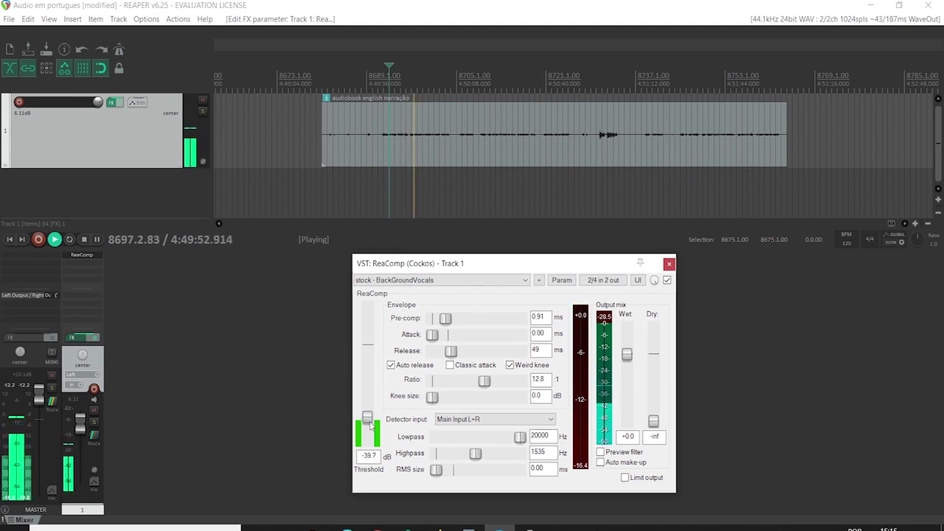
key("space")
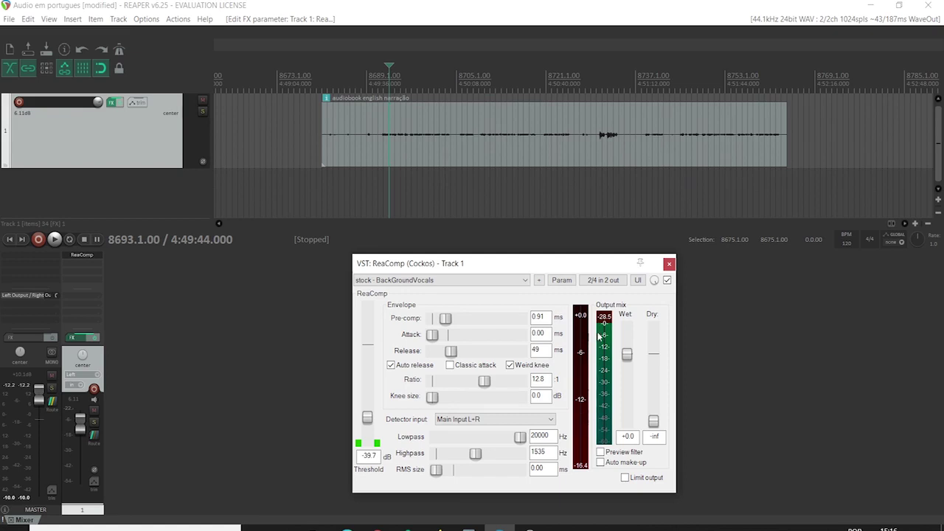
key("space")
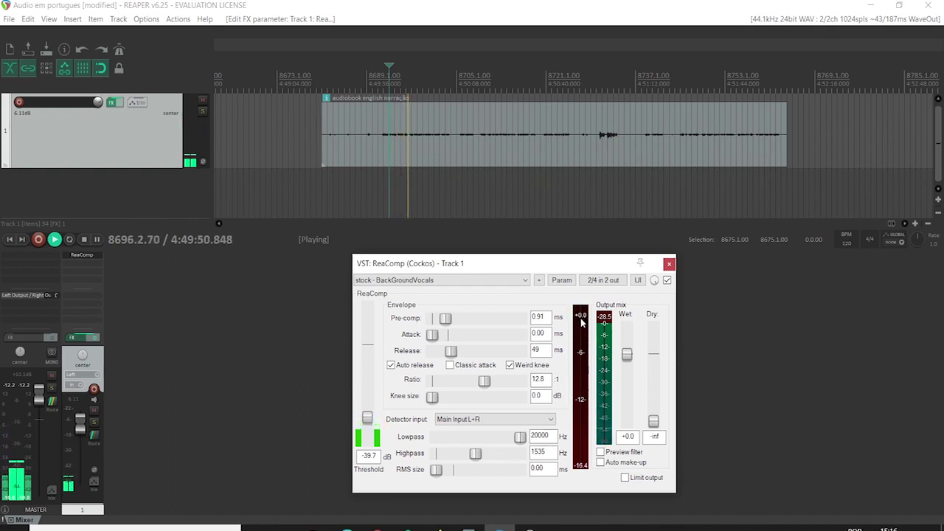
key("space")
key("Escape")
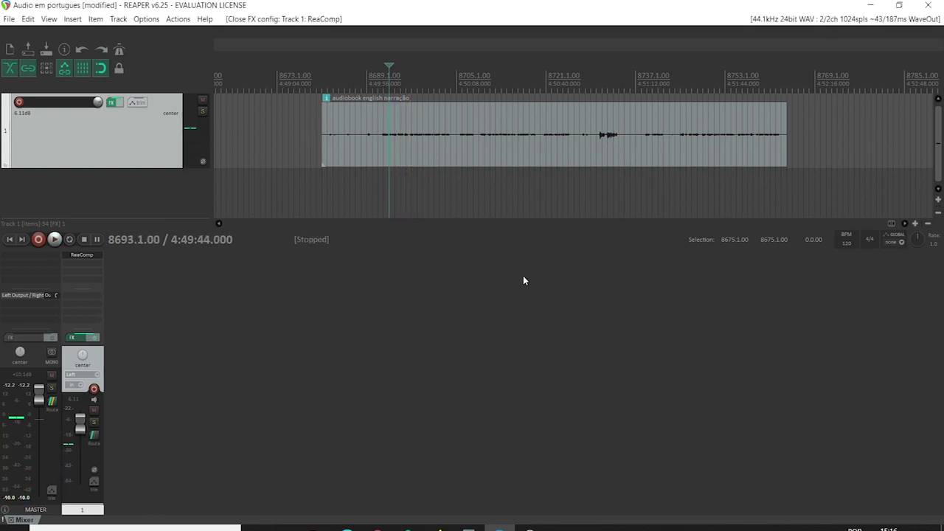
Step: Add the ReaGate (Cockos) effect to track 1 and apply its stock - Electric Guitar solo gate preset
left_click(76, 262)
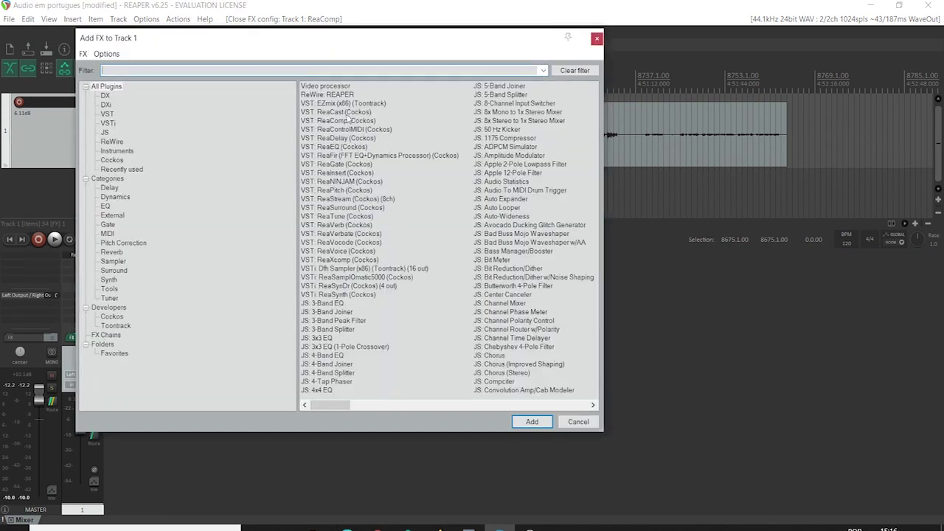
double_click(337, 164)
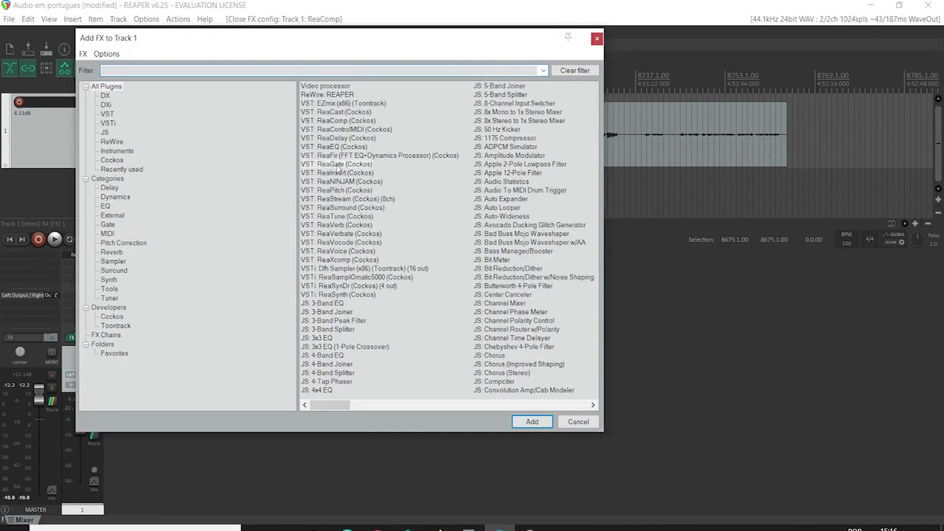
left_click(146, 50)
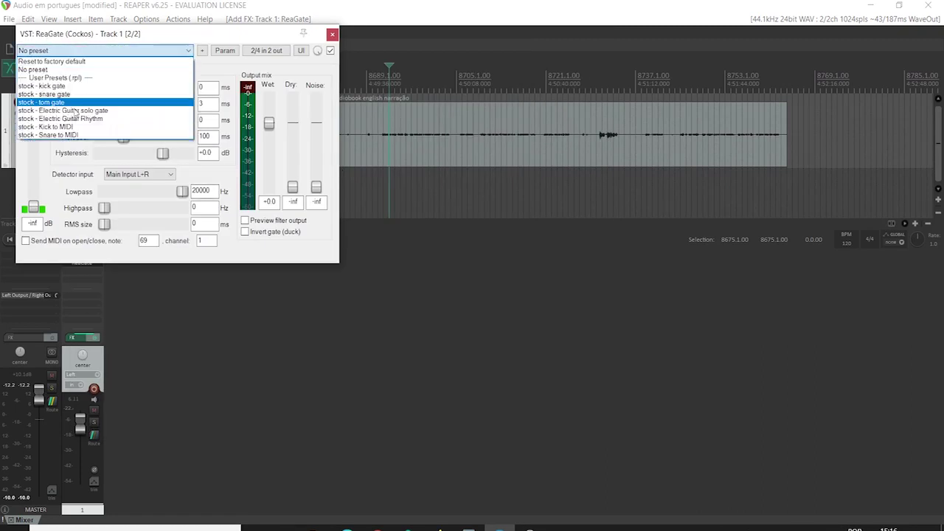
left_click(72, 110)
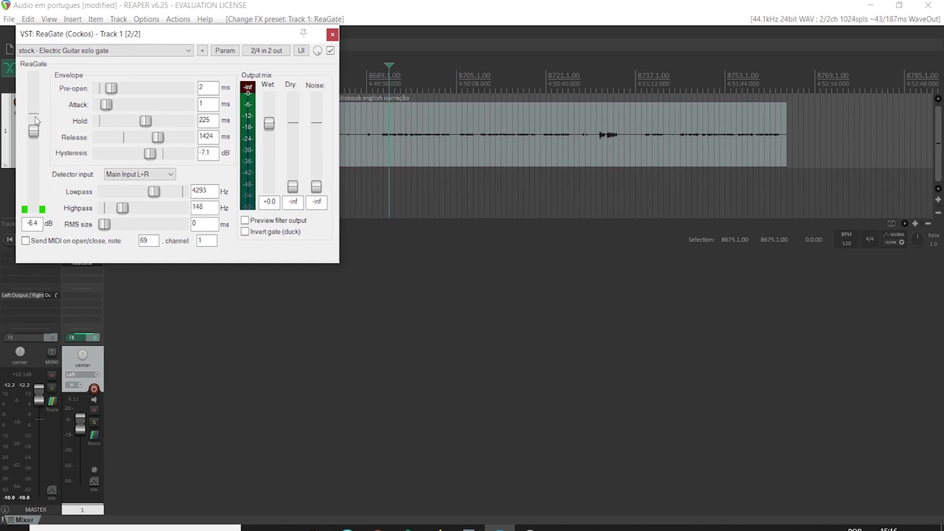
Step: Try ReaGate thresholds of -58.6 dB and -27.1 dB while playing the narration to compare their effect
left_click_drag(34, 130, 36, 201)
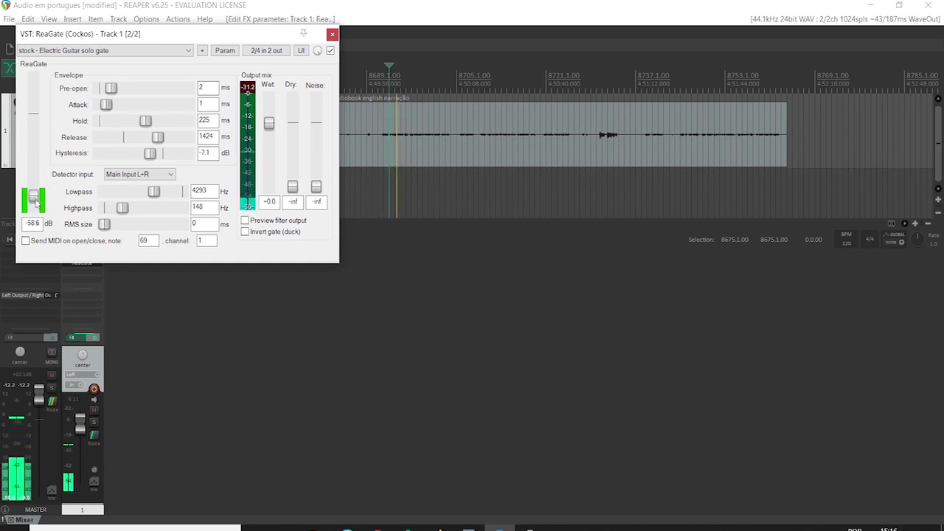
key("space")
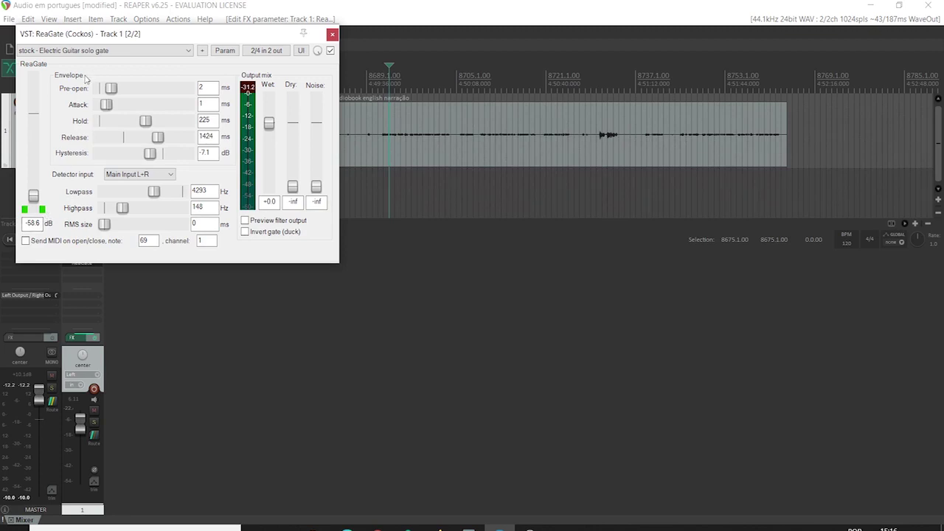
key("space")
left_click_drag(33, 196, 34, 173)
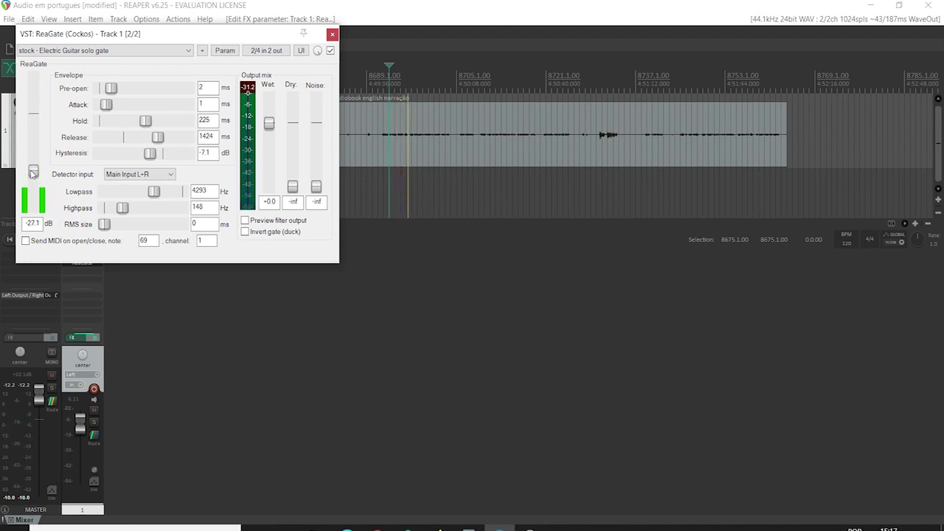
left_click_drag(34, 173, 32, 172)
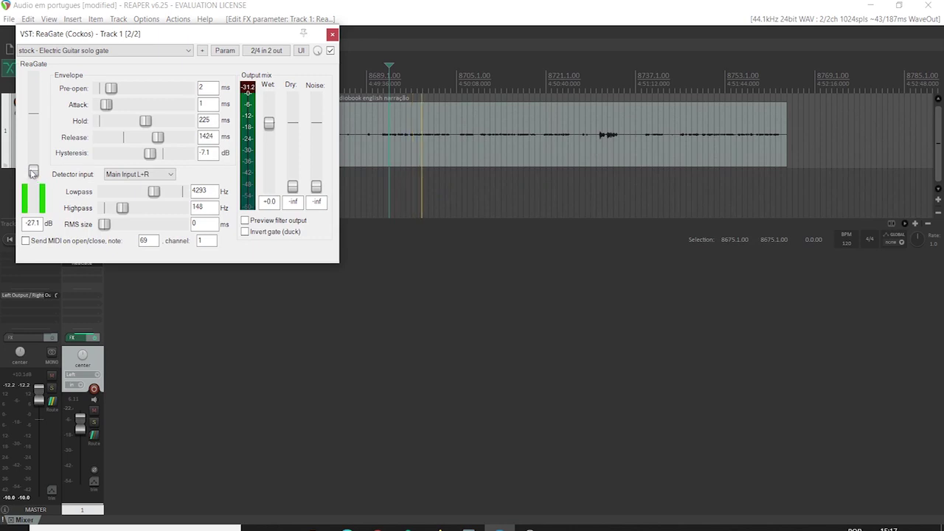
Step: Move the ReaGate window below the narration waveform, set its threshold to about -40.6 dB, and stop playback
left_click_drag(68, 35, 333, 207)
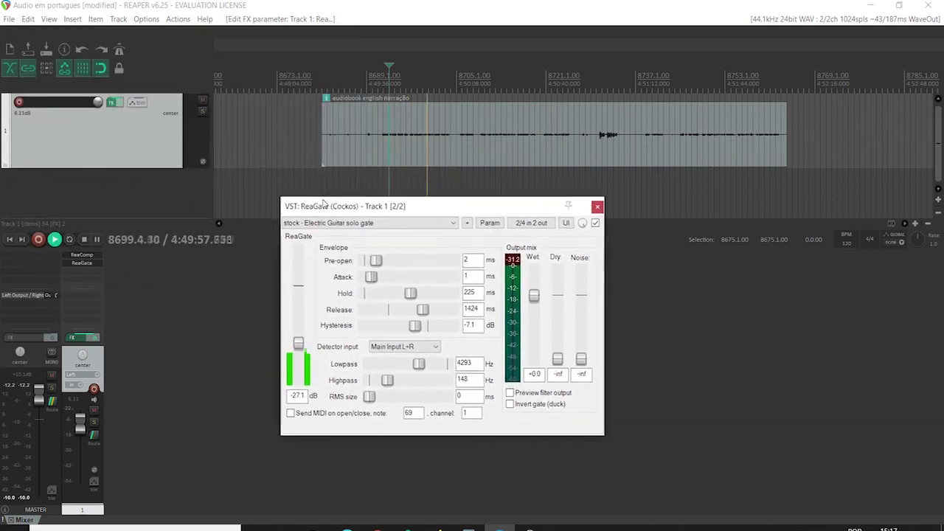
left_click_drag(298, 343, 301, 359)
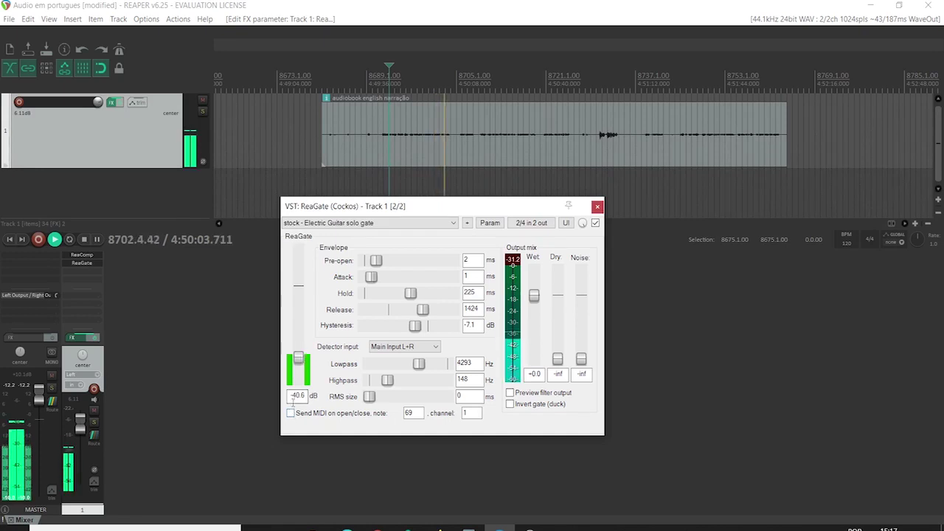
key("space")
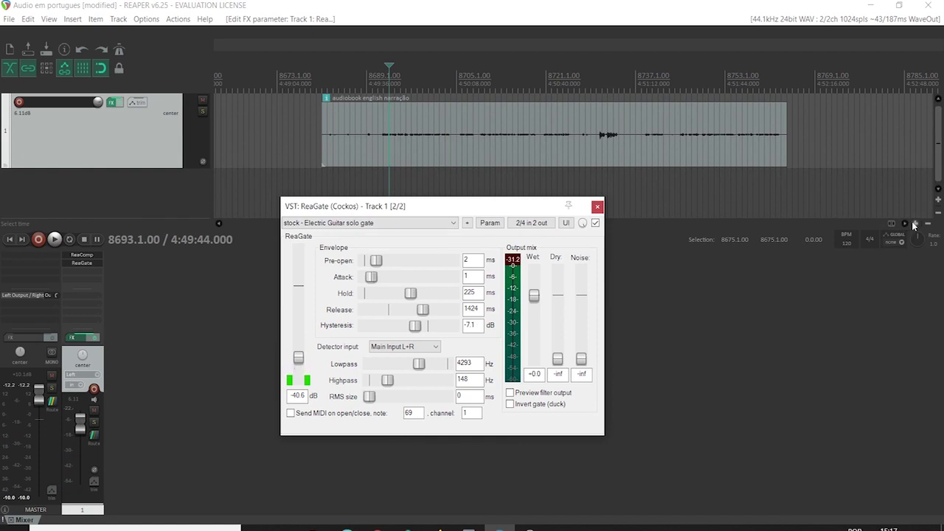
Step: Turn off the timeline grid and place the edit cursor at 8702.1.34, where the pause in the narration begins
left_click(915, 224)
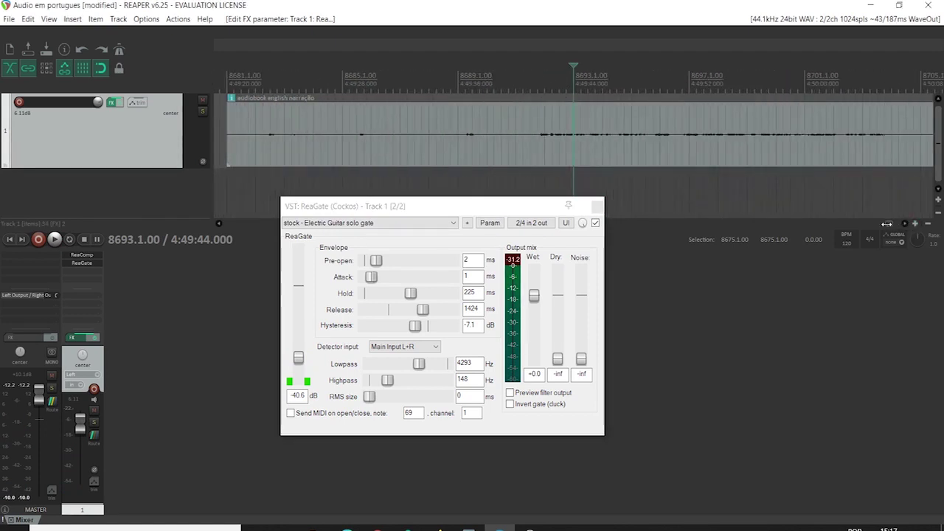
scroll(839, 159, "right", 3)
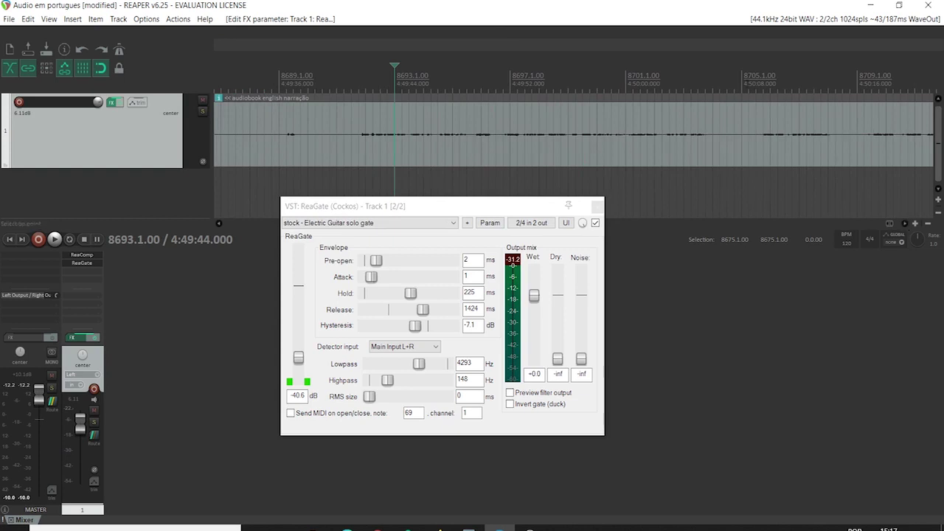
left_click(655, 184)
left_click(917, 223)
left_click(917, 223)
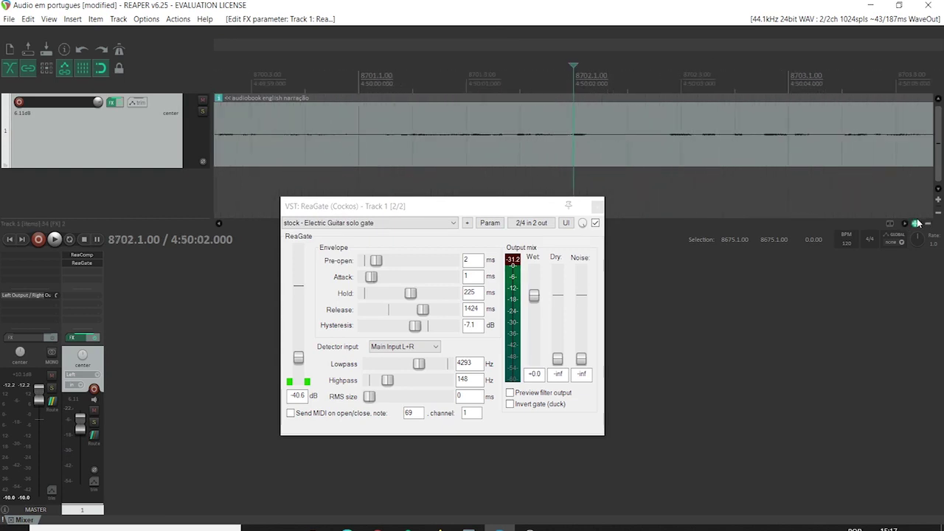
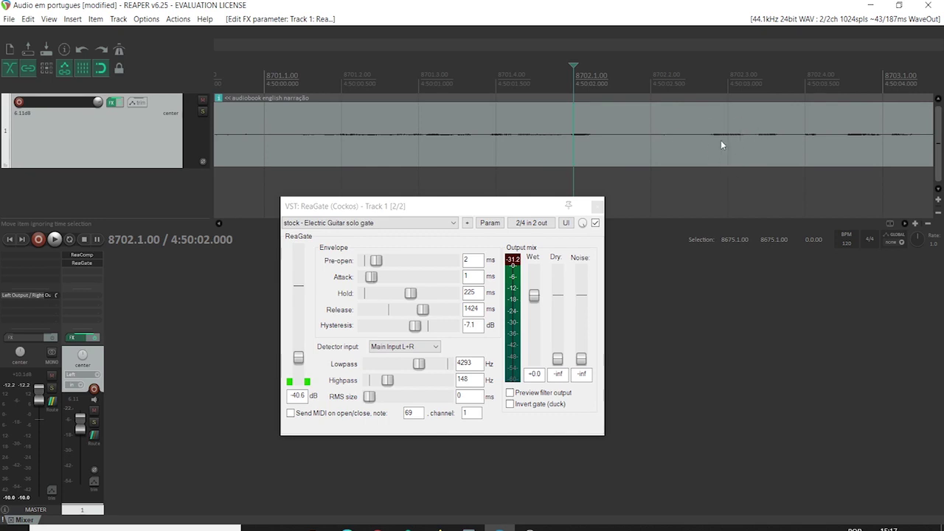
left_click(665, 95)
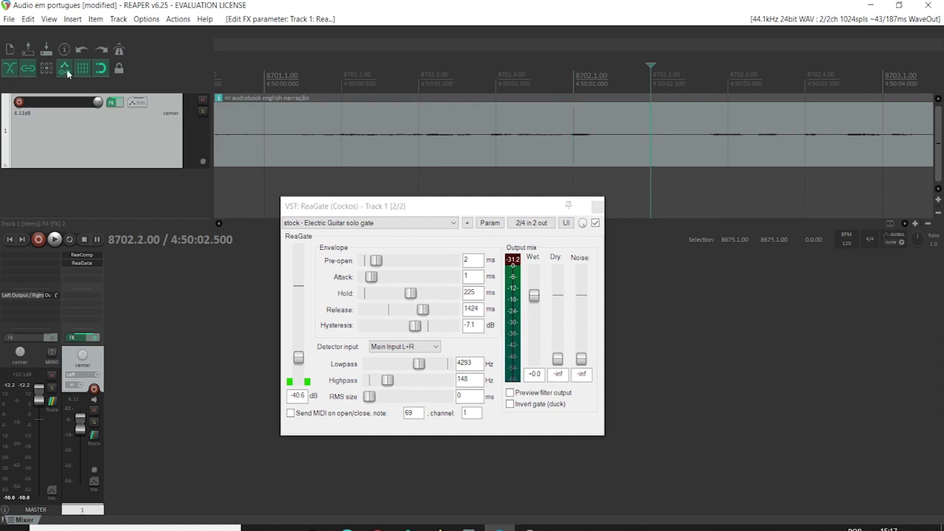
left_click(664, 95)
left_click_drag(662, 65, 679, 66)
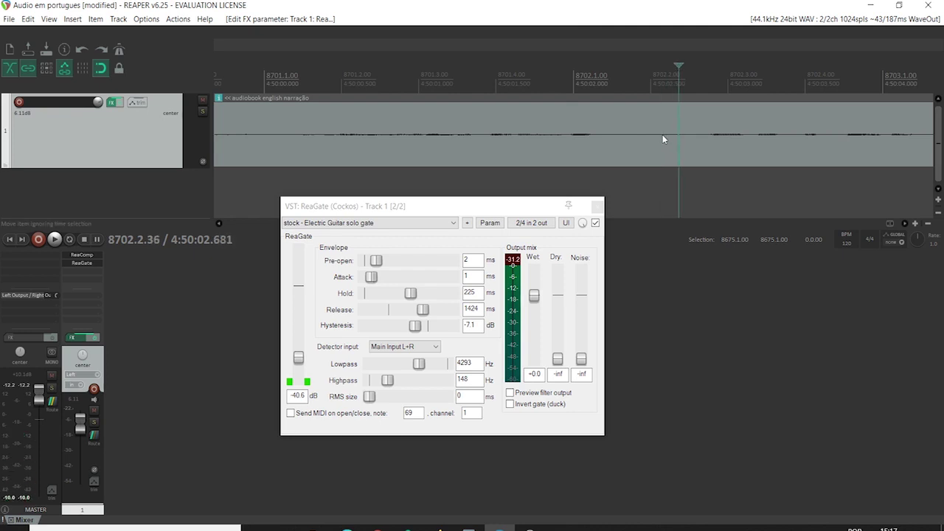
left_click(938, 199)
left_click(939, 200)
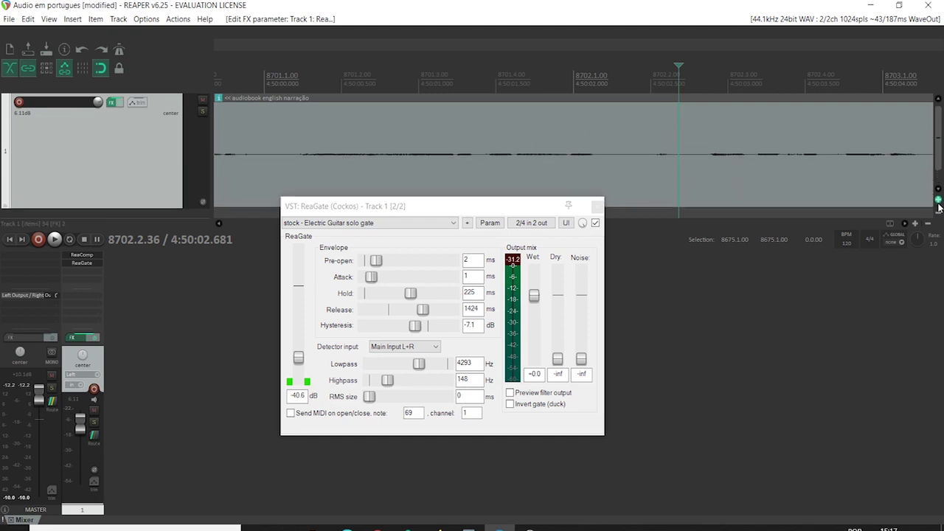
left_click(600, 80)
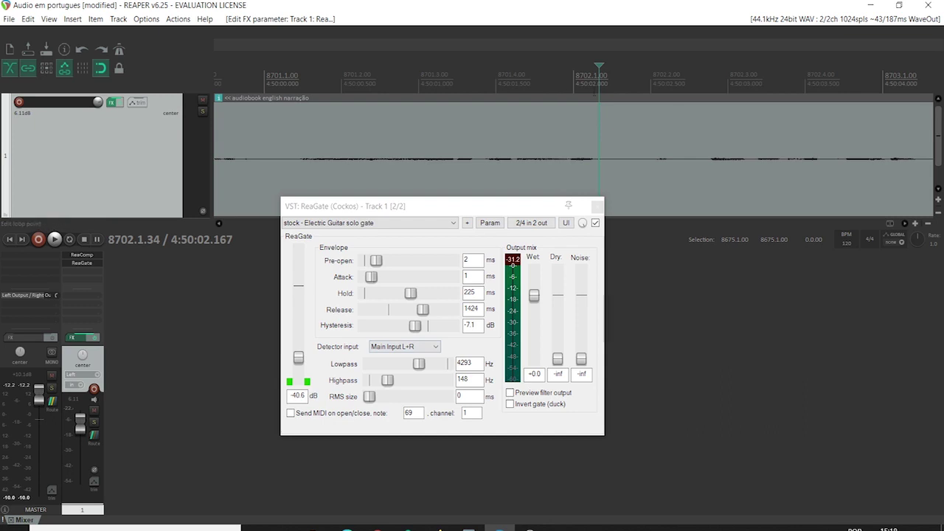
Step: Make a time selection over the narration pause from 8702.1.38 to 8702.2.66 and enable repeat playback
left_click_drag(600, 89, 706, 89)
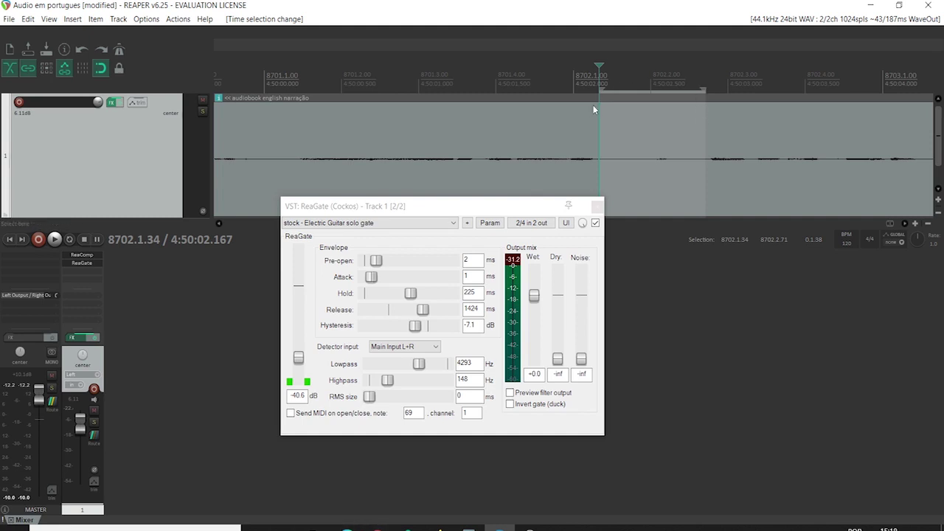
left_click_drag(602, 88, 701, 90)
left_click(70, 239)
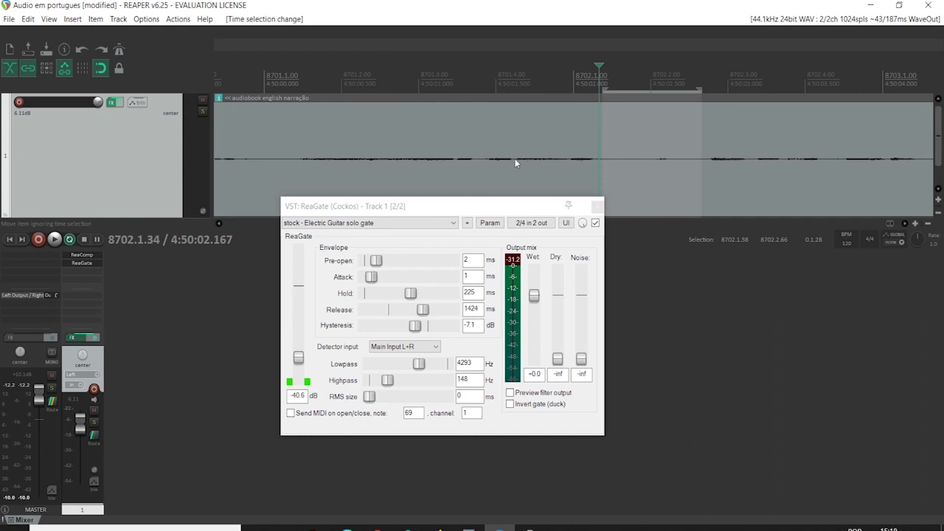
Step: Set ReaGate's threshold to about -51.5 dB, play the looped pause to check the noise, and place the cursor at 8702.1.56
left_click_drag(298, 358, 287, 335)
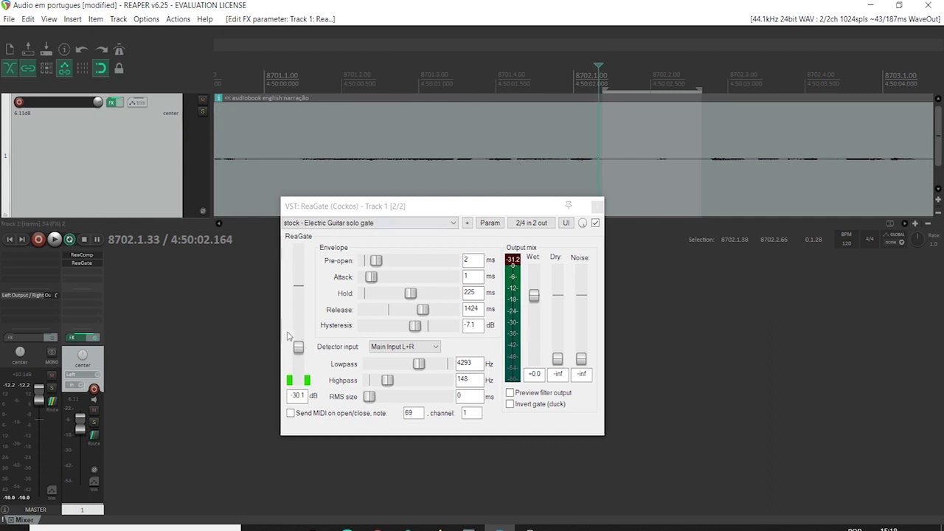
left_click(652, 70)
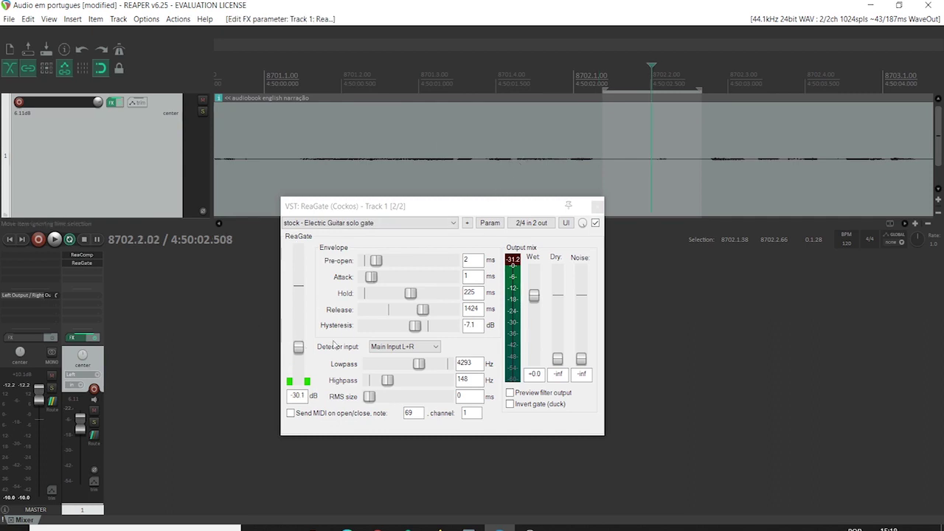
left_click_drag(298, 348, 298, 366)
key("space")
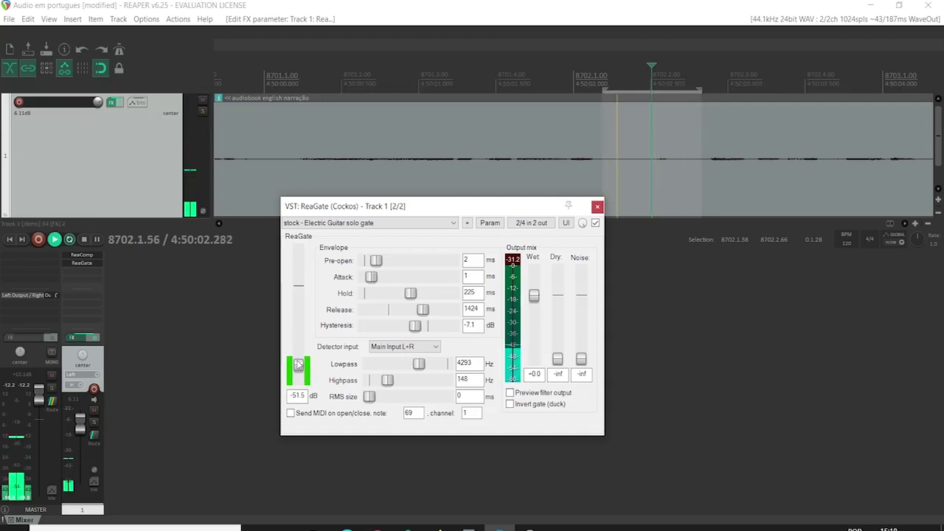
key("space")
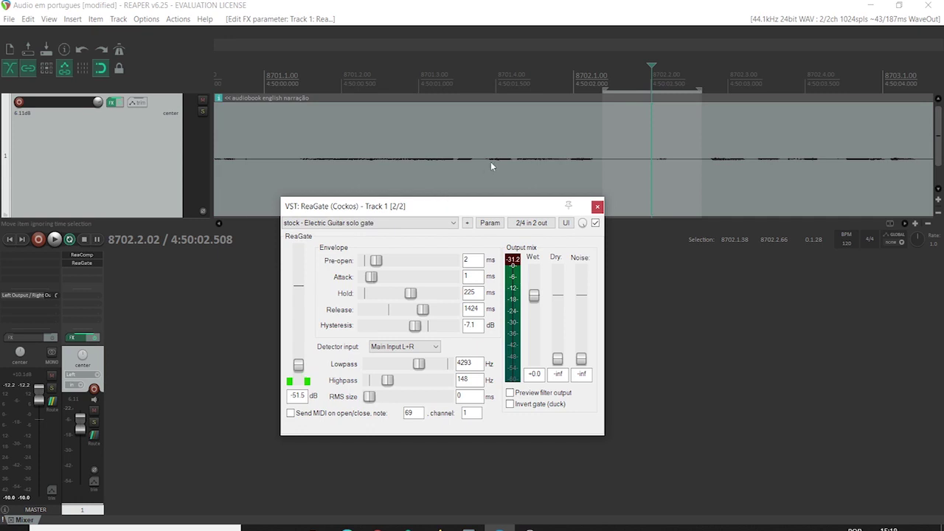
left_click(617, 76)
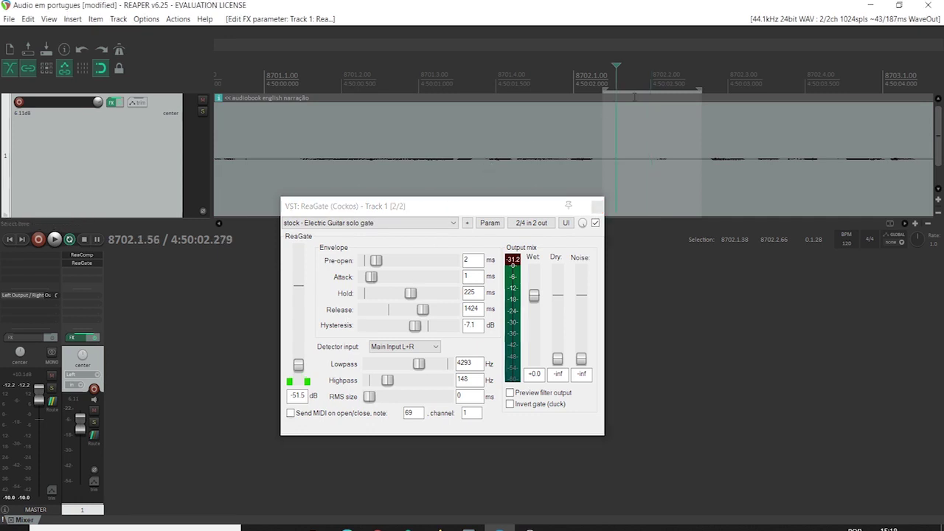
Step: Shorten the time selection over the pause to end at 8702.1.95, extend it to 8702.2.38, and play the loop
left_click_drag(701, 91, 646, 90)
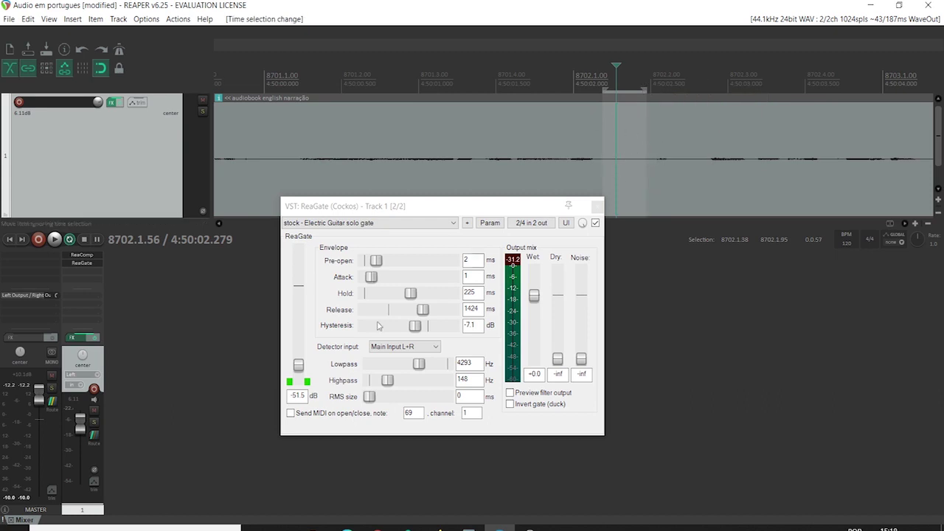
key("space")
key("space")
left_click_drag(646, 88, 680, 88)
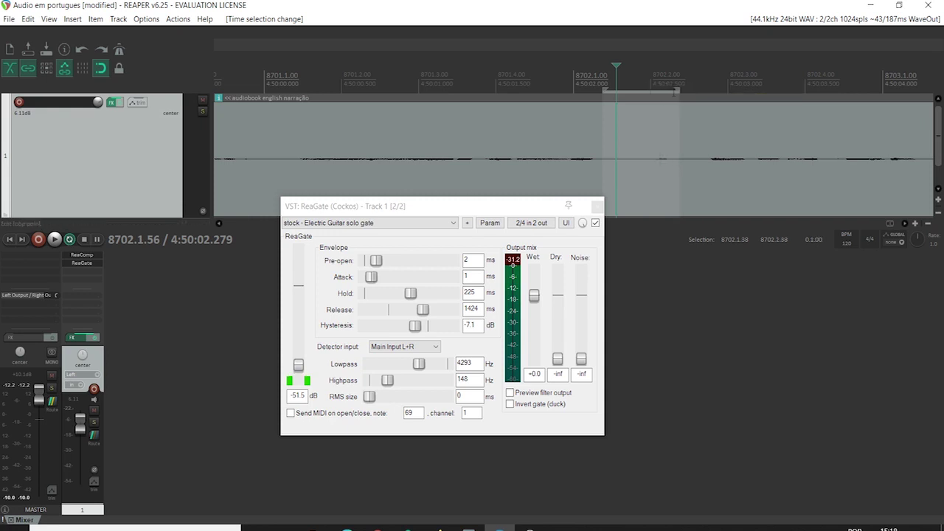
key("space")
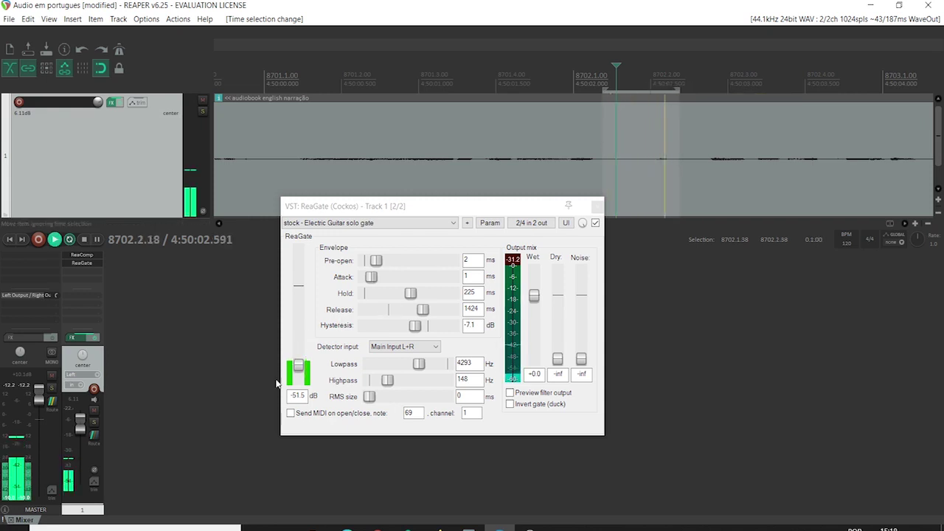
Step: Set ReaGate's pre-open to 0 ms and hold to 78 ms, and play the narration from just before the looped pause
left_click(375, 264)
left_click_drag(375, 264, 367, 264)
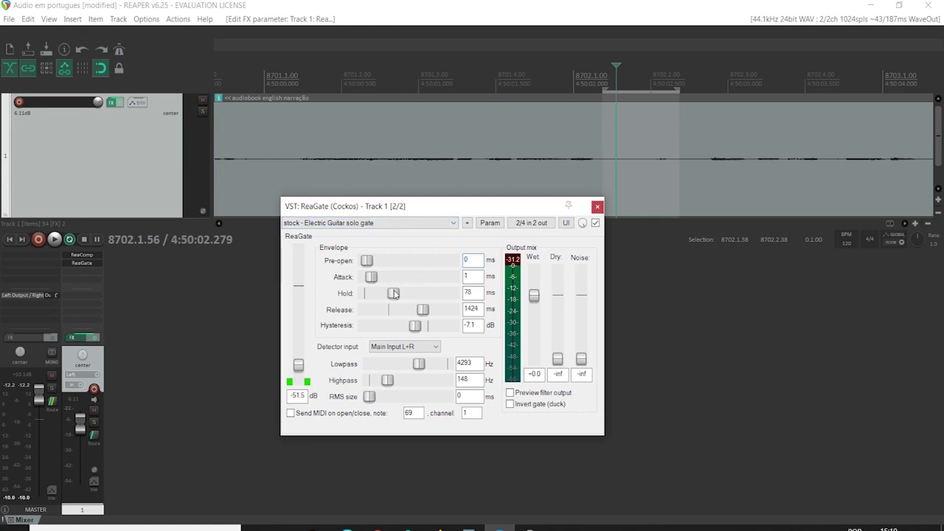
key("space")
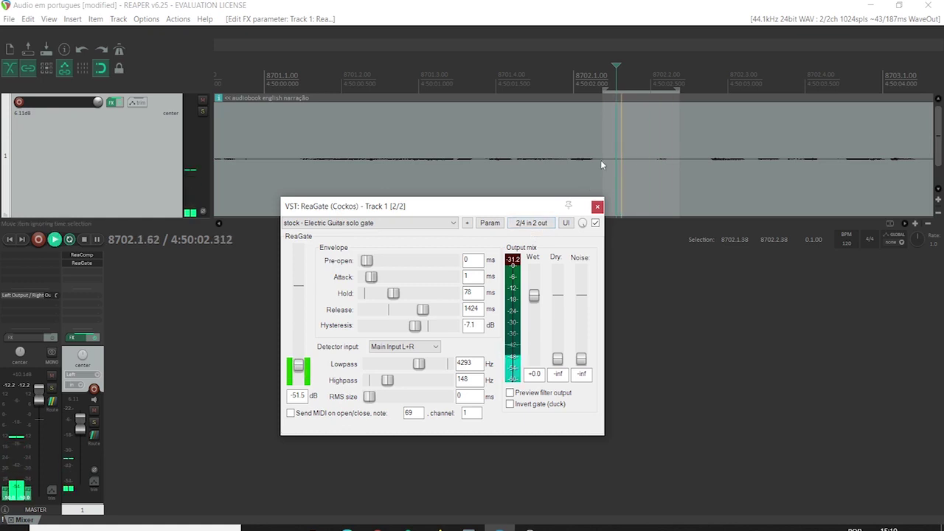
left_click(566, 163)
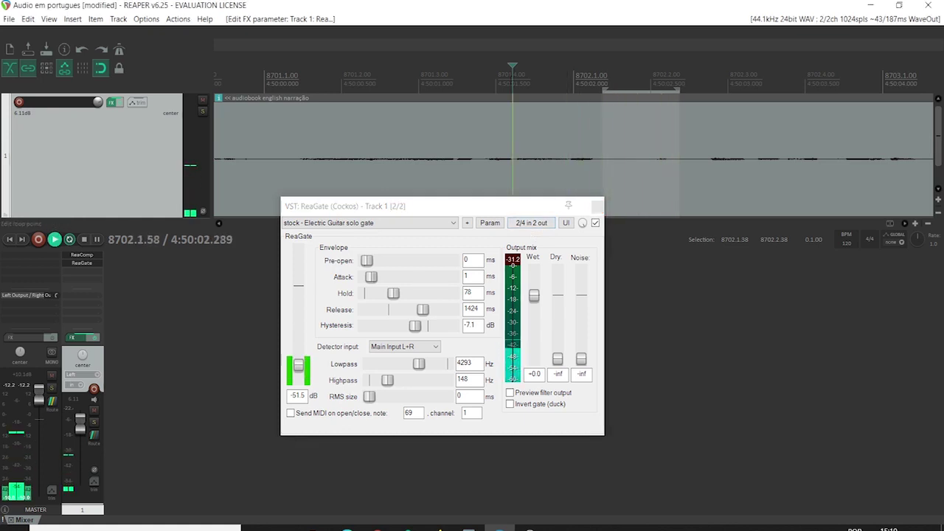
left_click(512, 147)
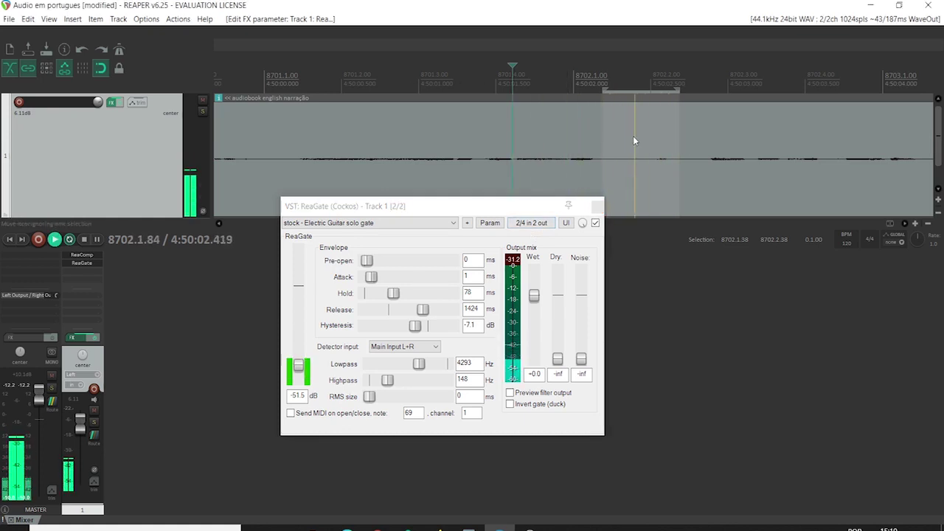
key("space")
Step: Shrink the time selection to 8702.2.50–8702.2.51 and play the narration's end from 8703.2.80 and 8703.2.89 to check the gate
left_click_drag(691, 86, 689, 85)
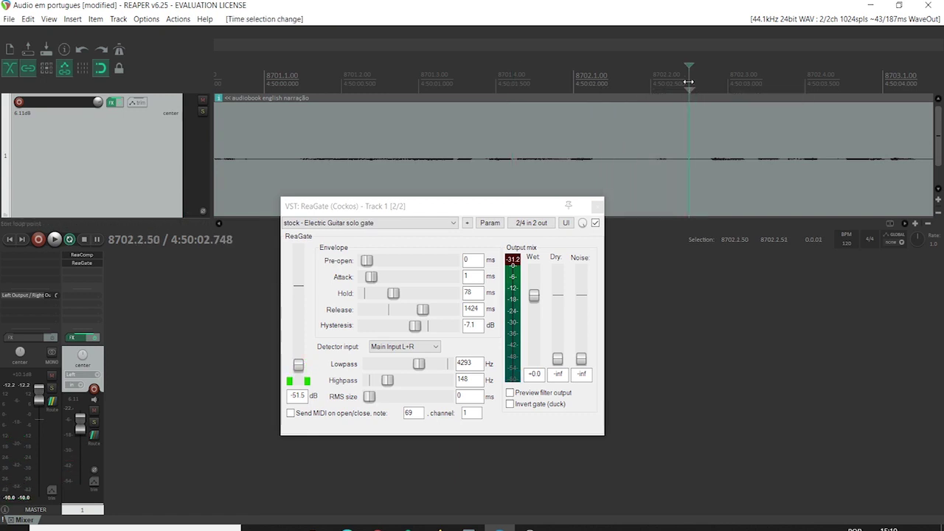
key("space")
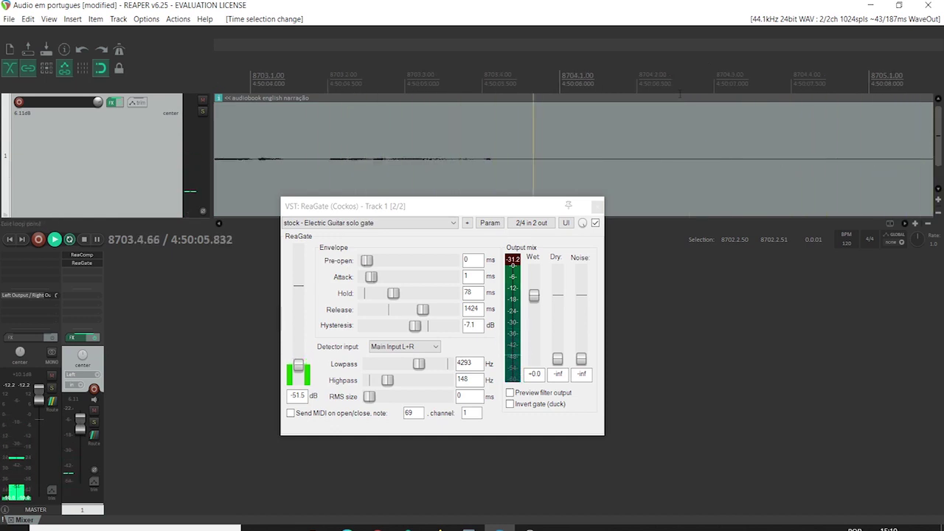
key("space")
key("space")
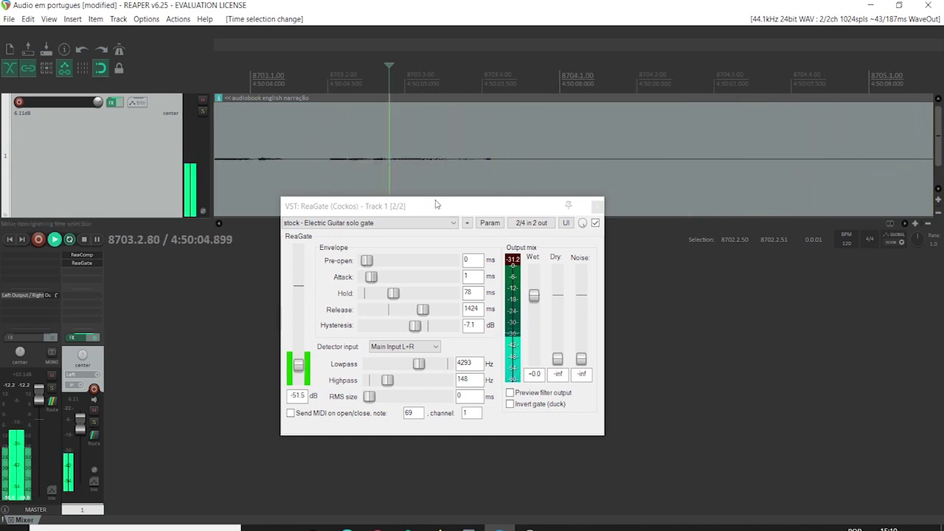
key("space")
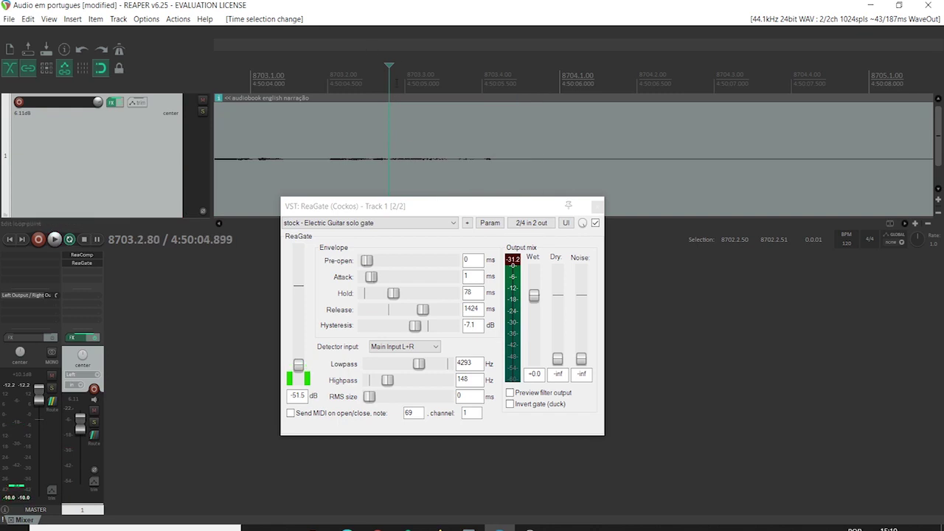
key("space")
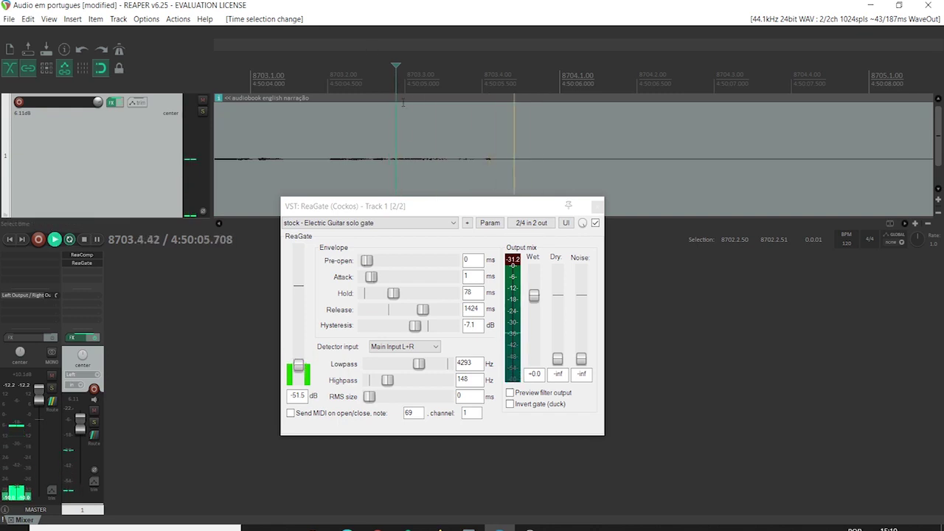
key("space")
Step: Raise ReaGate's threshold to -34.4 dB, adjust it to -38.1 dB, and play the phrase and following pause from 8703.1.94
left_click_drag(299, 366, 299, 353)
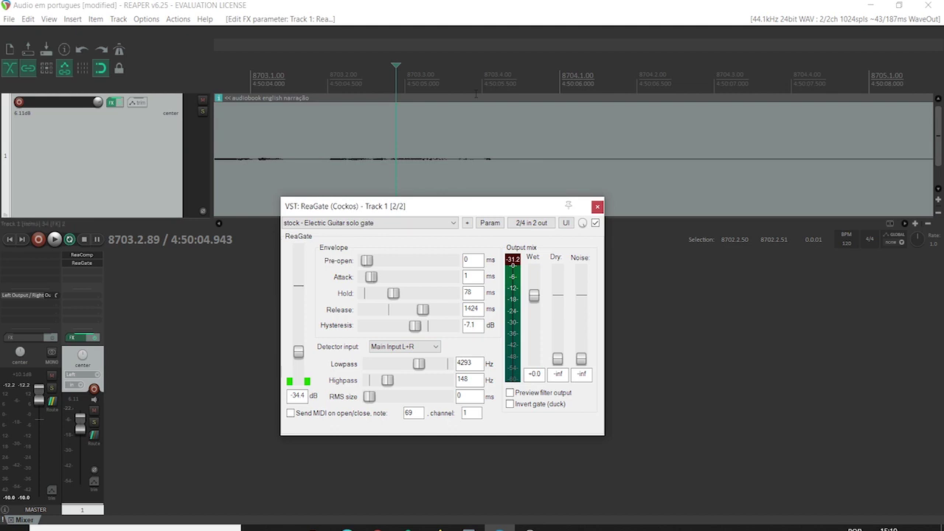
key("space")
key("space")
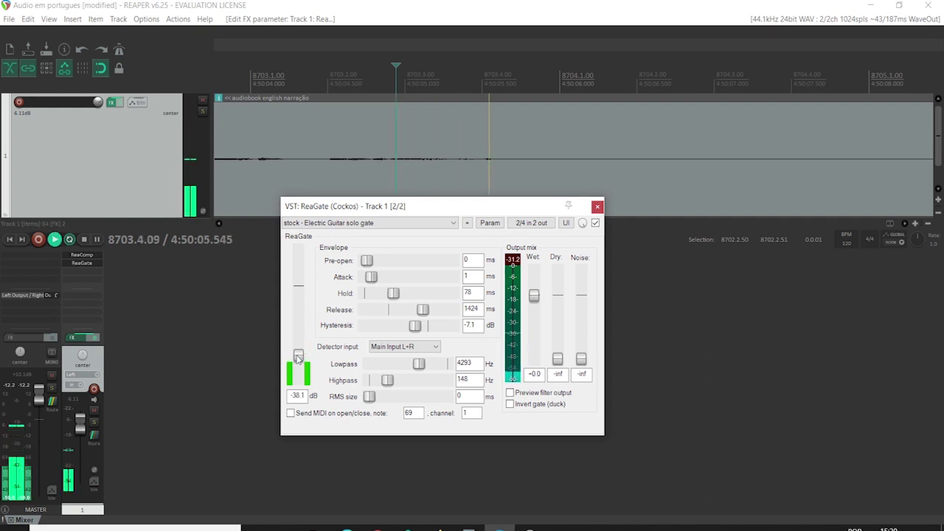
left_click(324, 81)
key("space")
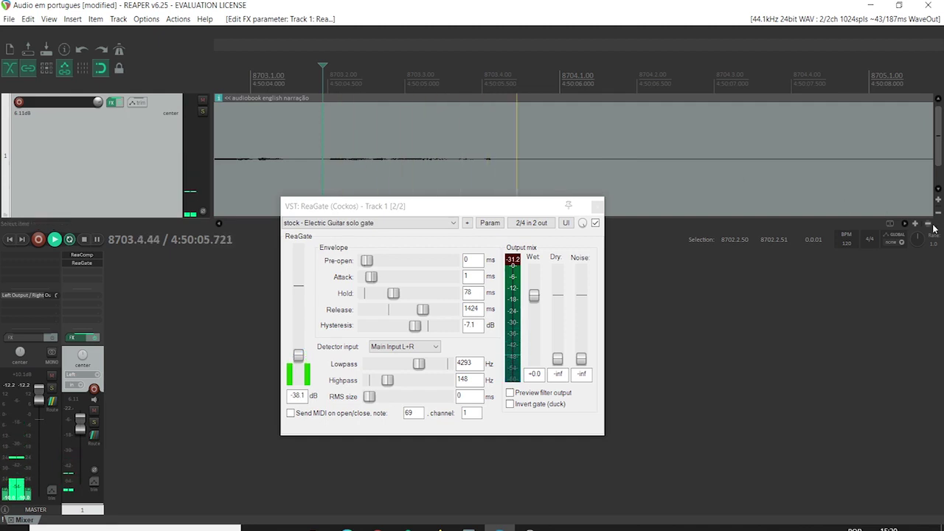
key("space")
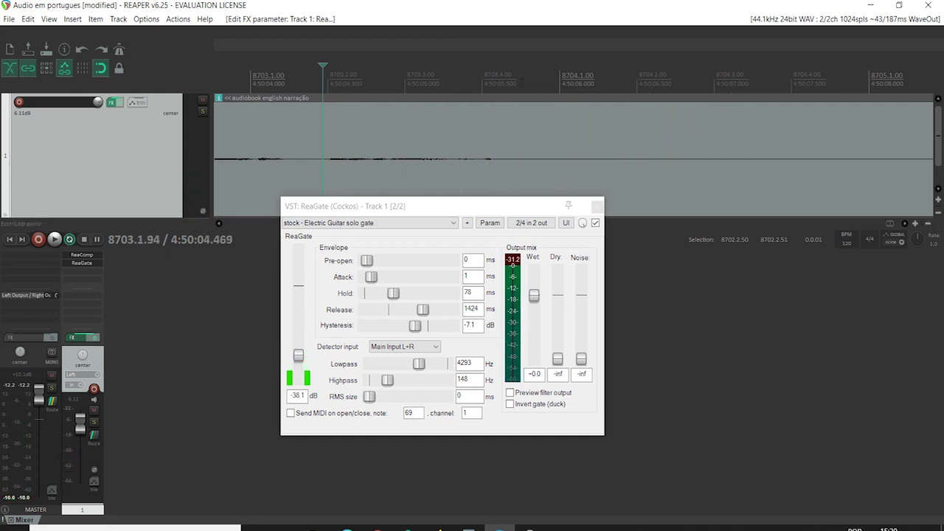
Step: Make a time selection over the long pause from 8703.4.23 to 8704.4.47 and play into it from 8703.1.60
left_click_drag(828, 104, 501, 103)
key("space")
left_click(509, 73)
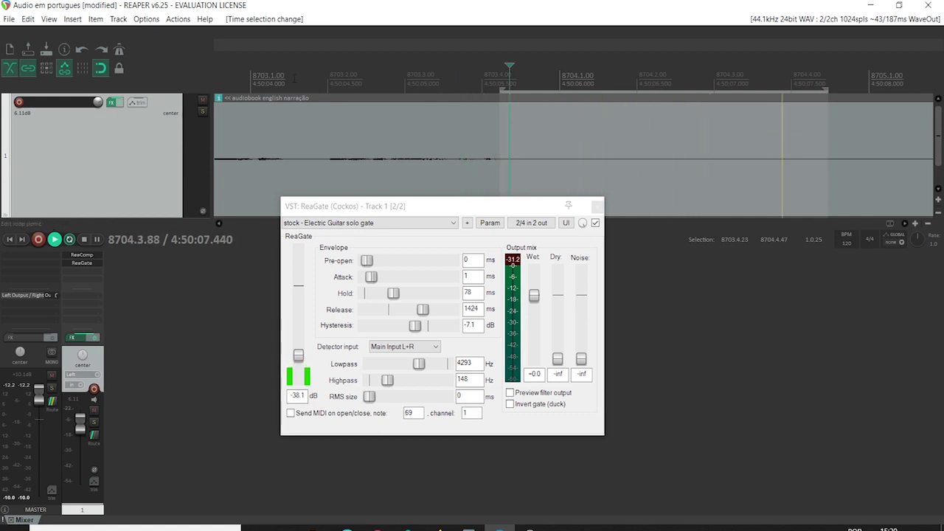
left_click(293, 74)
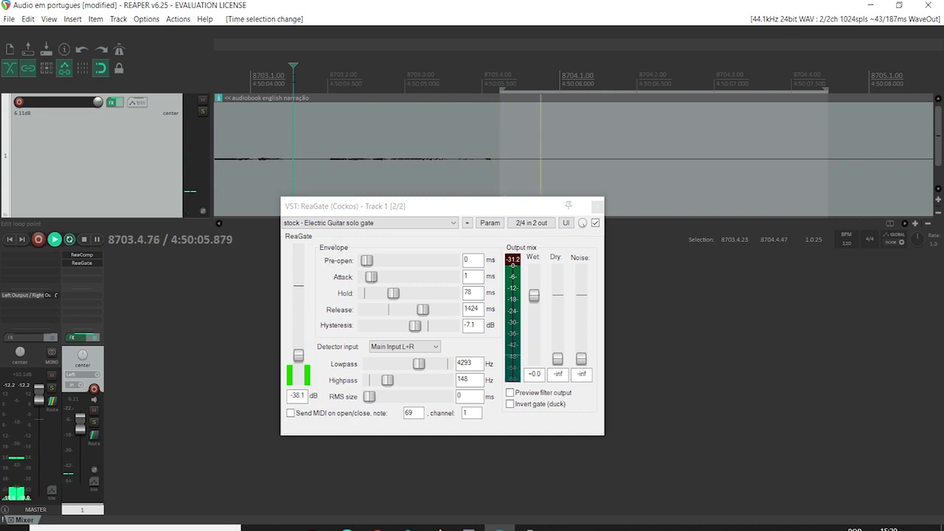
left_click(297, 73)
key("space")
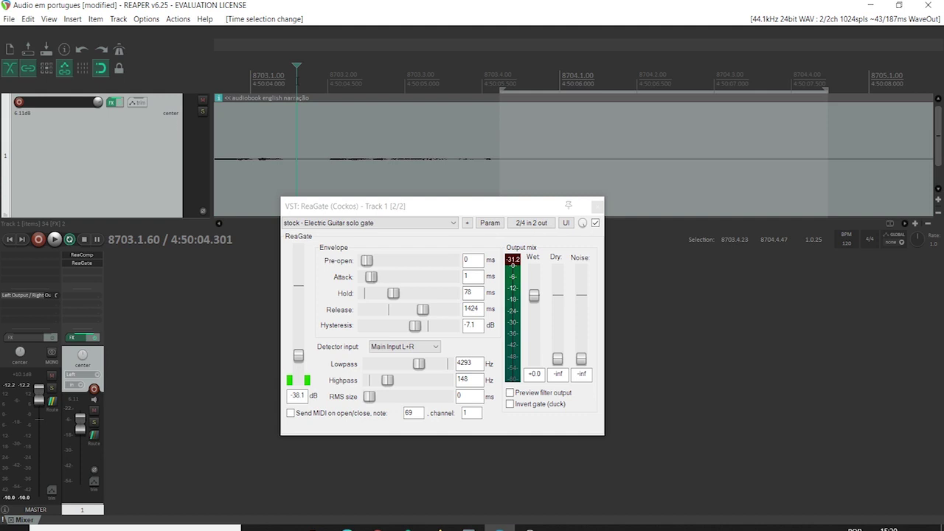
key("space")
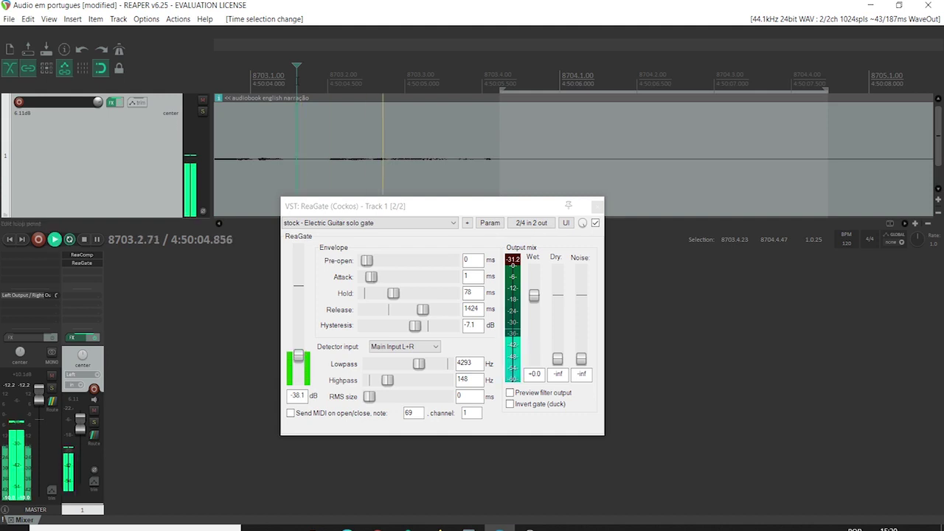
key("space")
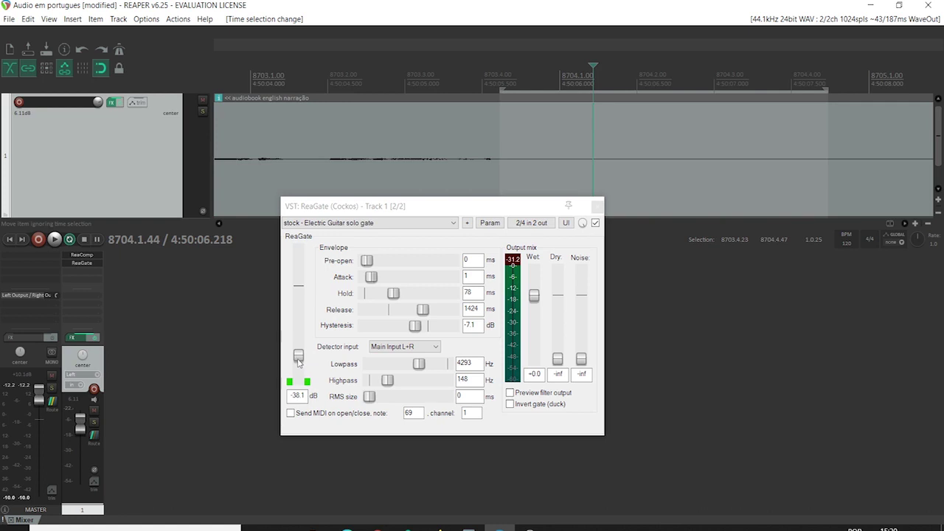
Step: Set ReaGate's threshold to -36.0 dB, play from 8703.1.18 into the pause, and place the cursor at 8703.4.40
left_click_drag(299, 359, 299, 355)
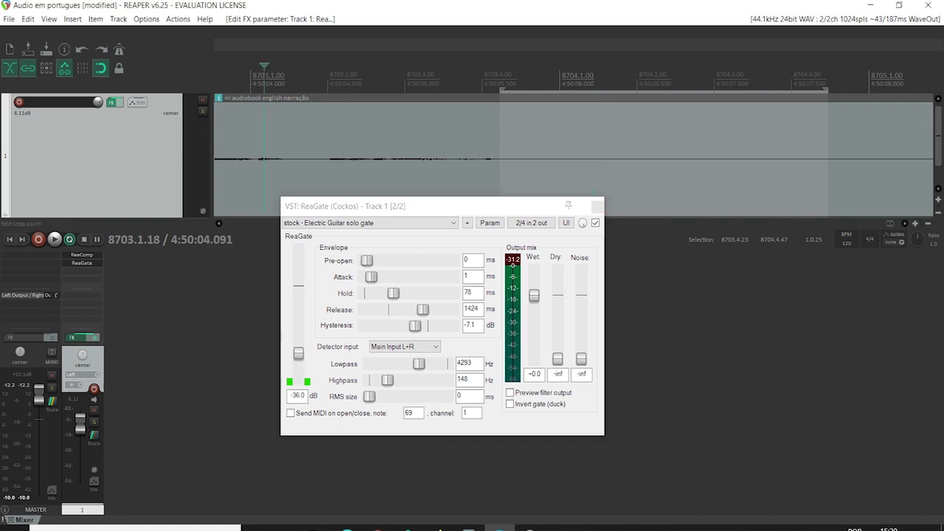
key("space")
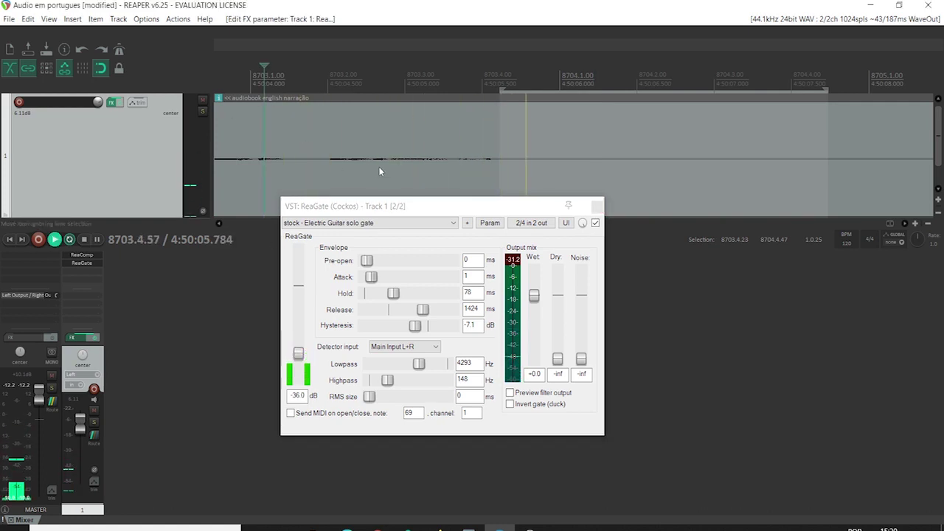
key("space")
left_click(513, 95)
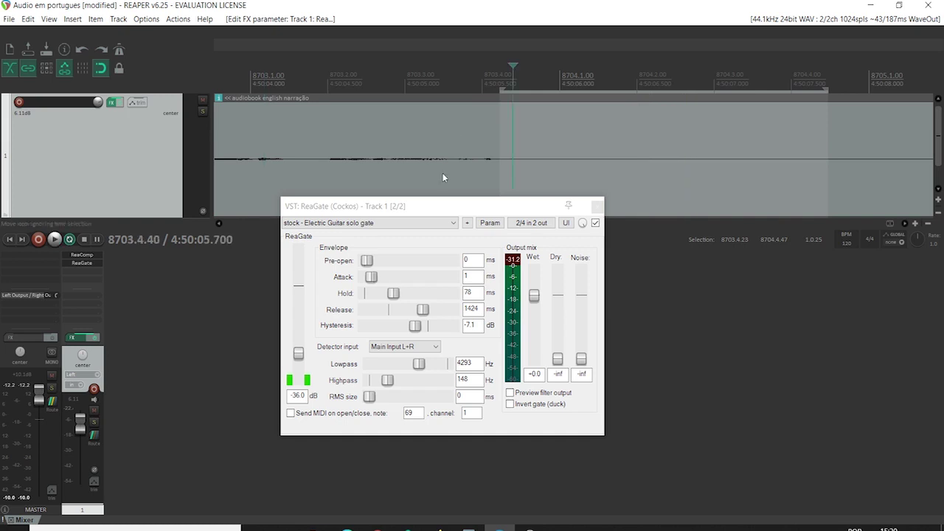
Step: Set ReaGate's threshold to -33.6 dB and hold to 27 ms while playing the narration from 8703.1.14 into the pause
left_click(298, 355)
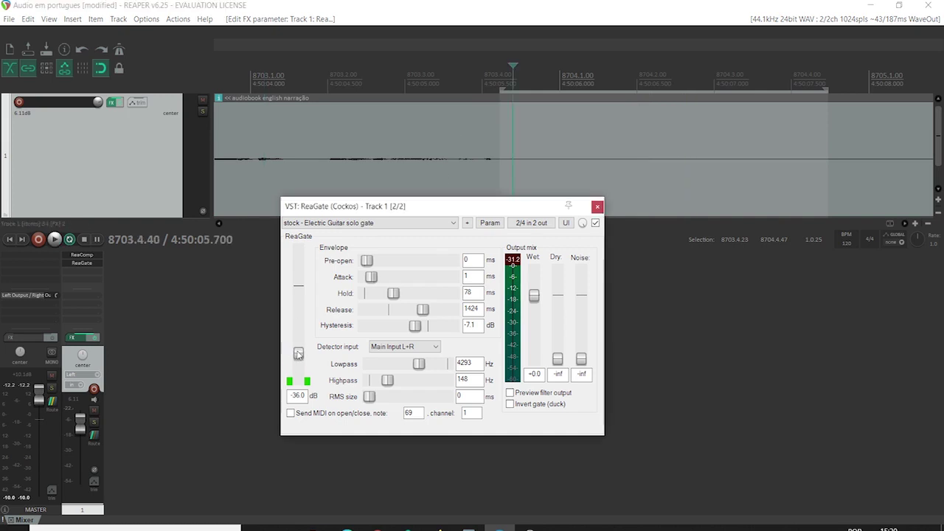
key("space")
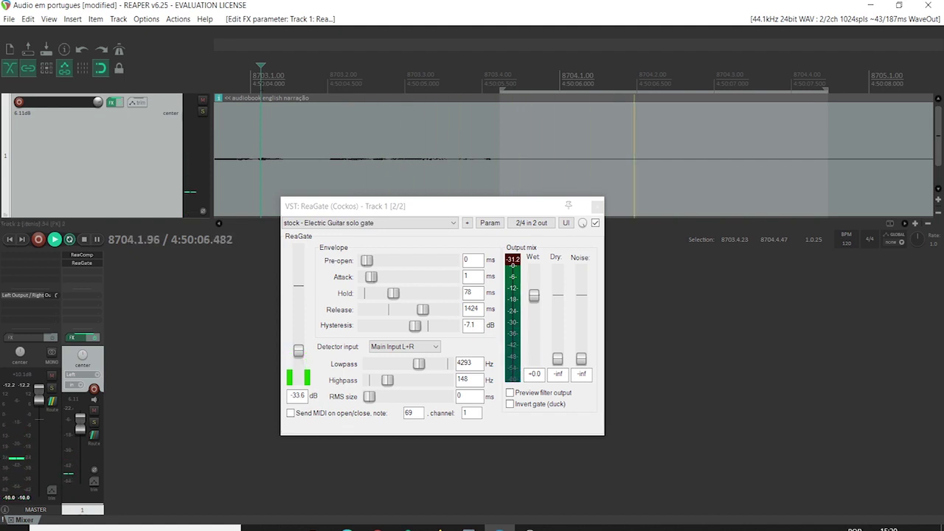
left_click(389, 295)
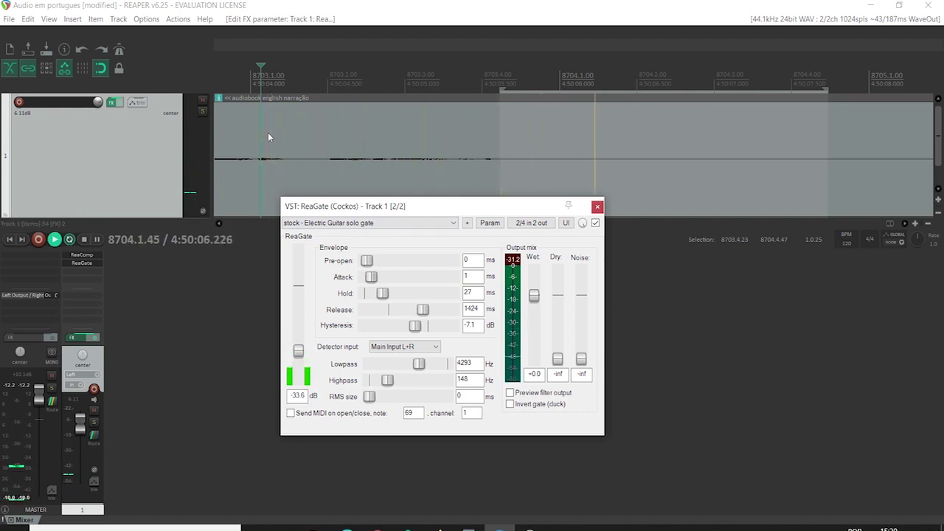
key("space")
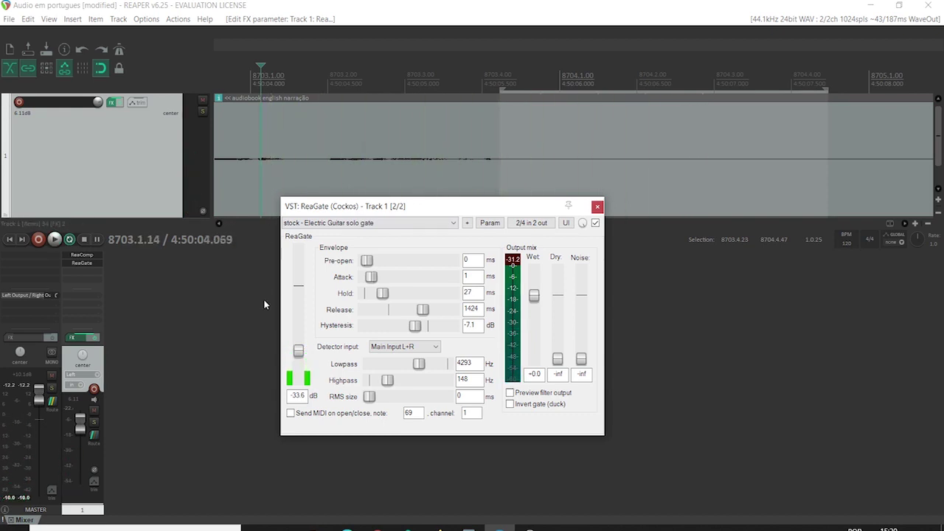
Step: Close the ReaGate window and play a longer stretch of the gated narration from 8694.2.87
left_click(597, 207)
left_click(929, 224)
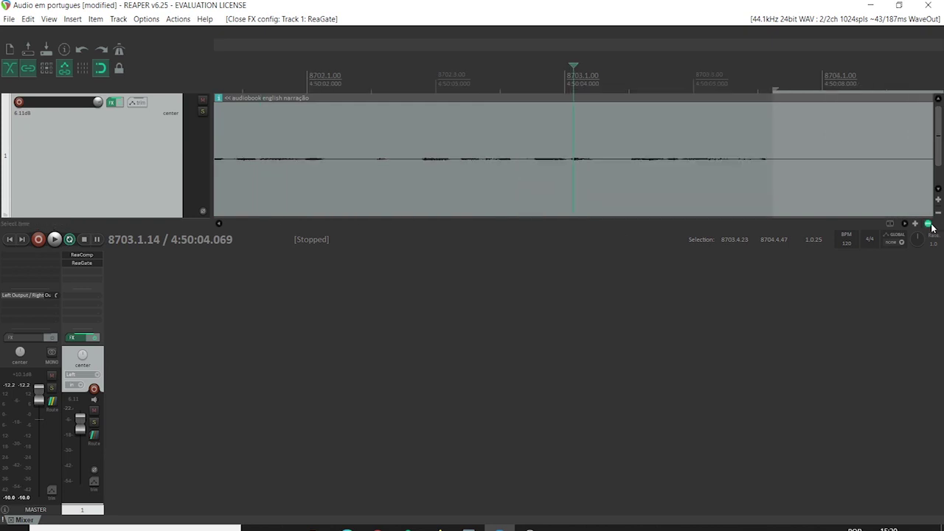
scroll(558, 147, "down", 2)
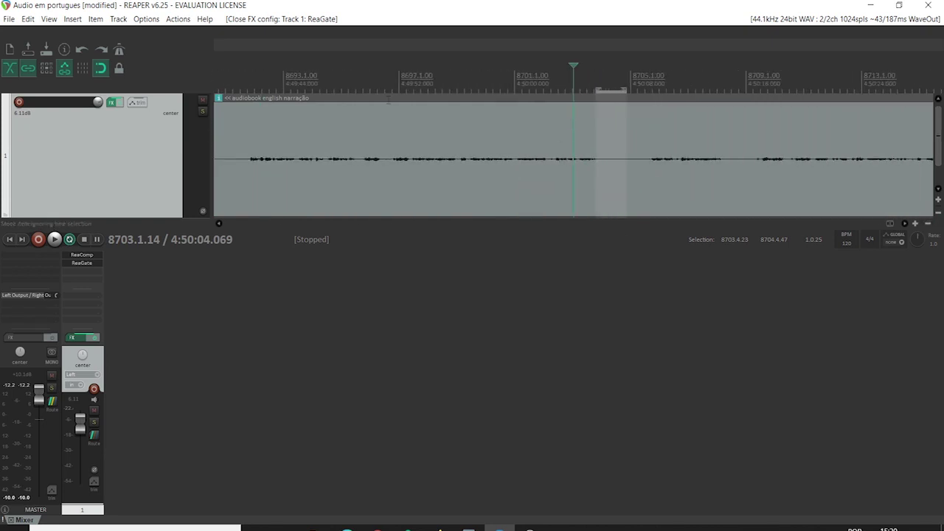
left_click(326, 84)
key("space")
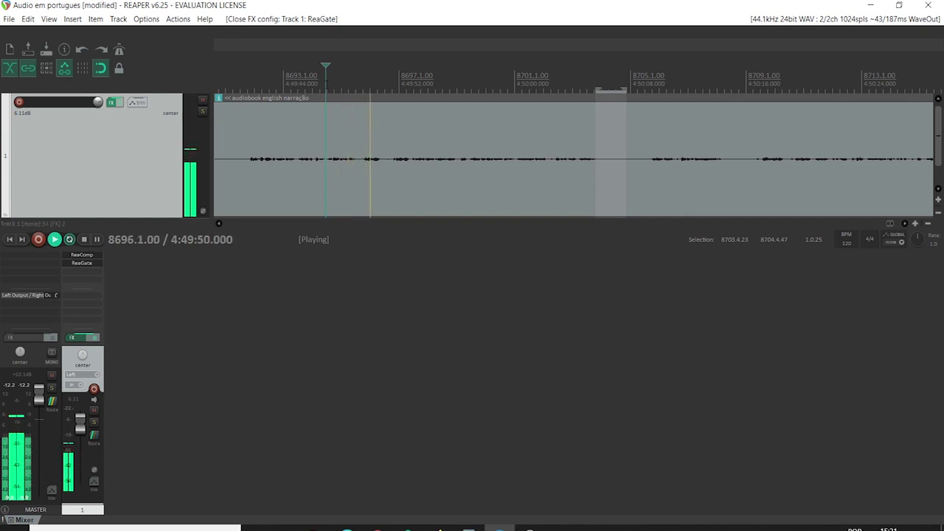
key("space")
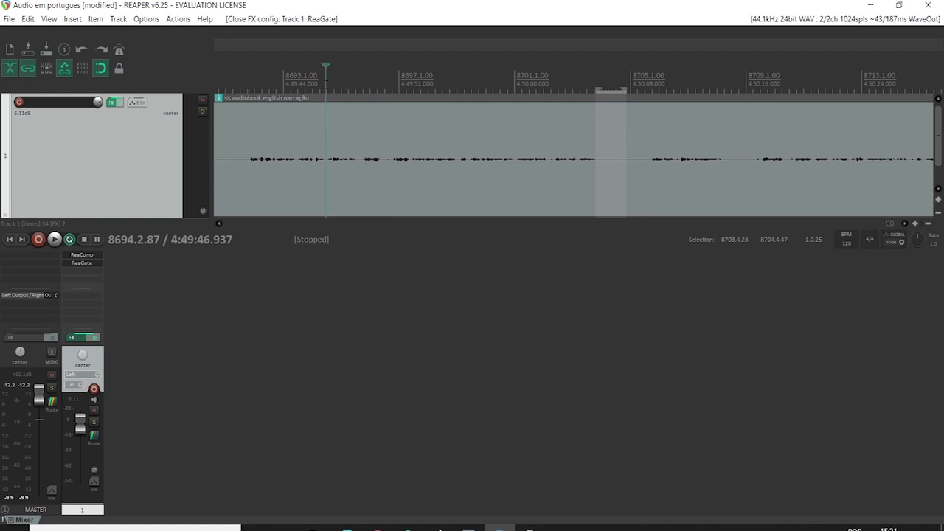
Step: Add ReaFir to track 1, set its mode to Subtract, and enable automatic noise profile building
double_click(68, 273)
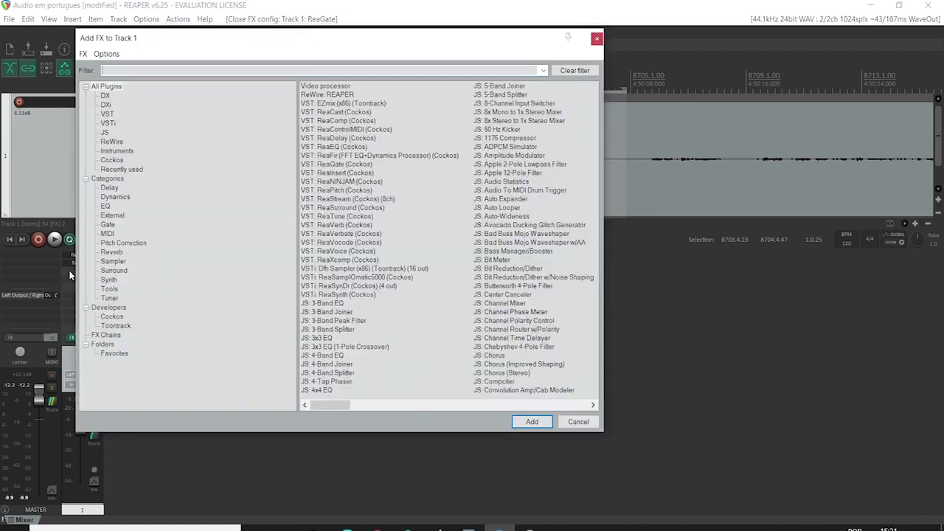
left_click(352, 156)
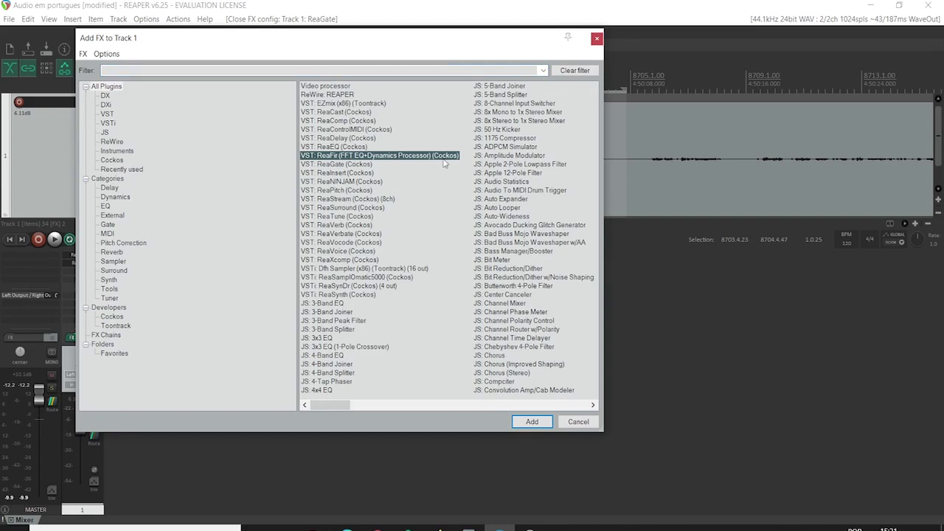
left_click(529, 421)
left_click(76, 95)
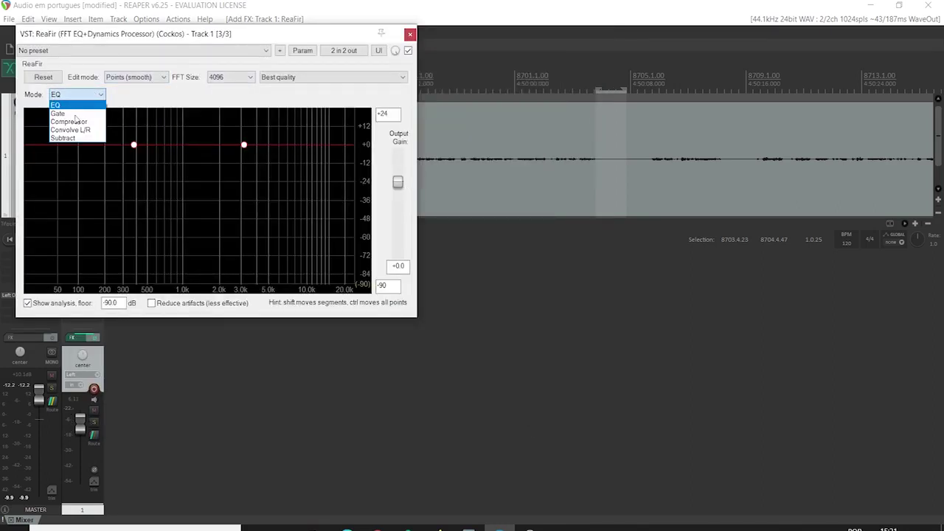
left_click(77, 138)
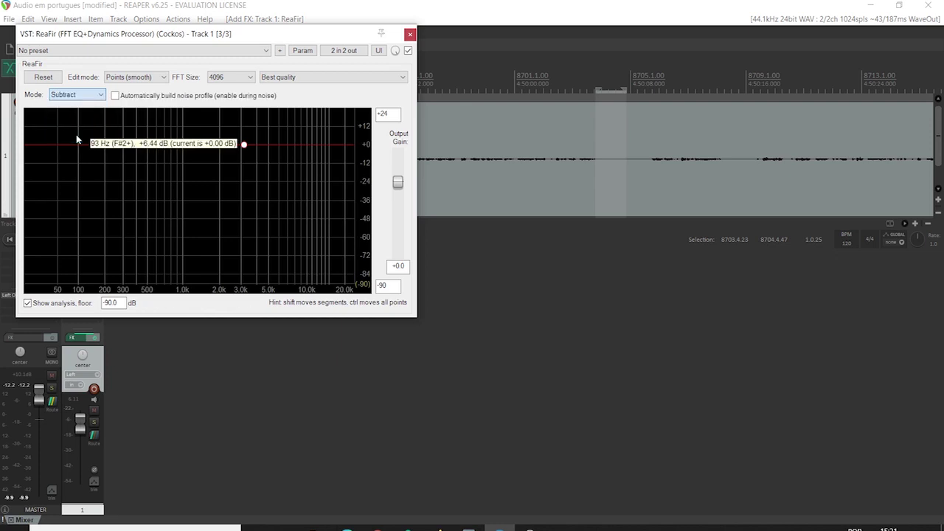
left_click(134, 98)
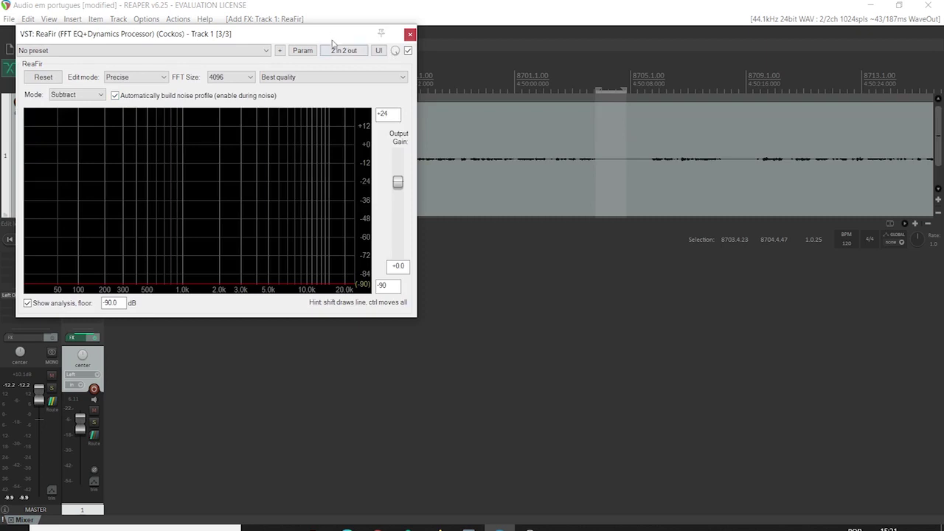
Step: Play from 8693.4.83 to build ReaFir's noise profile, moving its window off the timeline, and turn off automatic profile building
left_click_drag(329, 35, 546, 199)
left_click(310, 81)
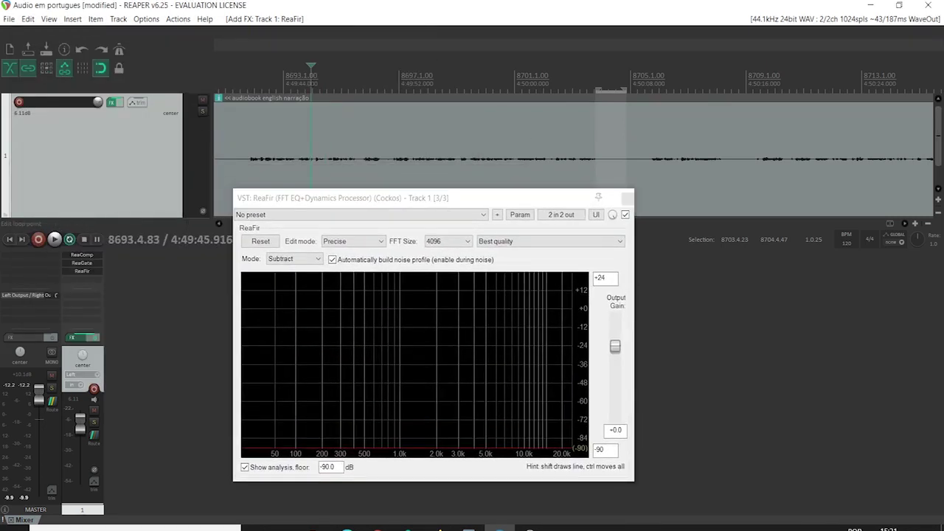
key("space")
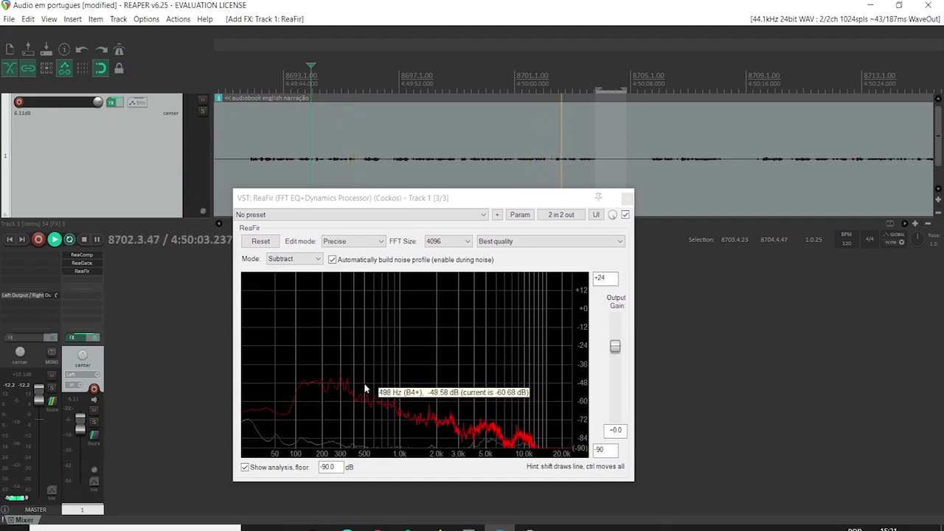
key("space")
key("space")
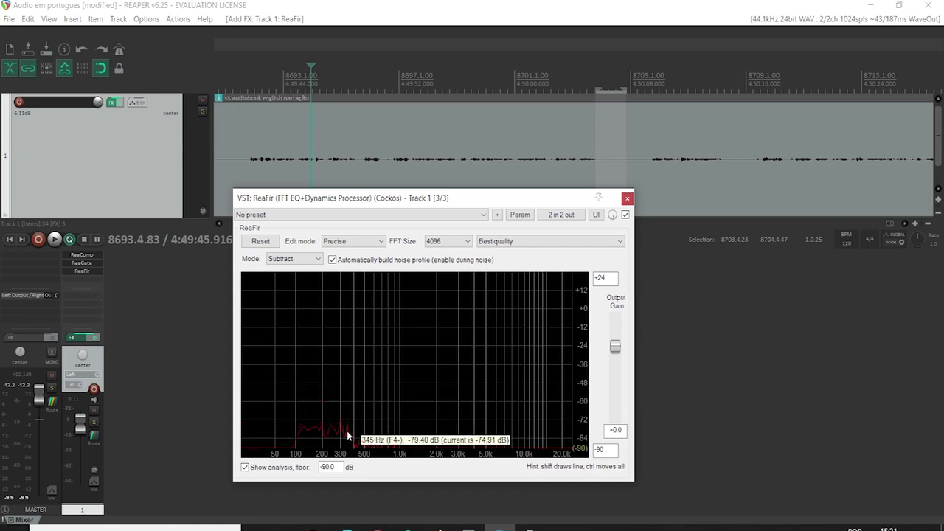
key("space")
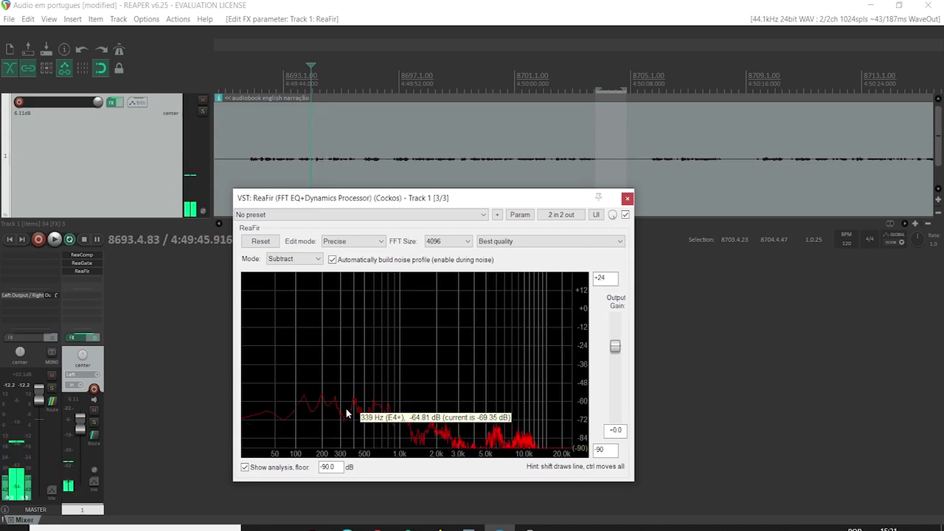
key("space")
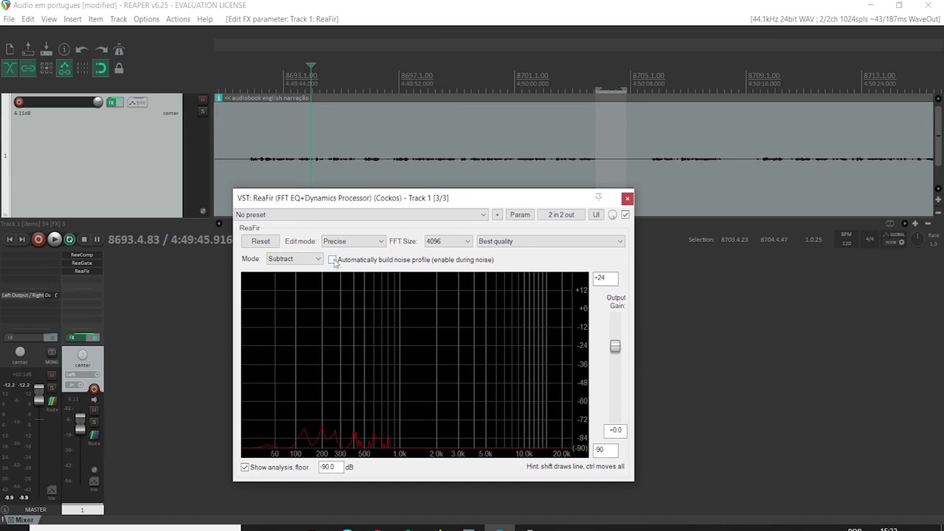
Step: Play the narration from 8693.4.83 and from 8692.2.44, bypassing and re-enabling ReaFir to compare the sound
key("space")
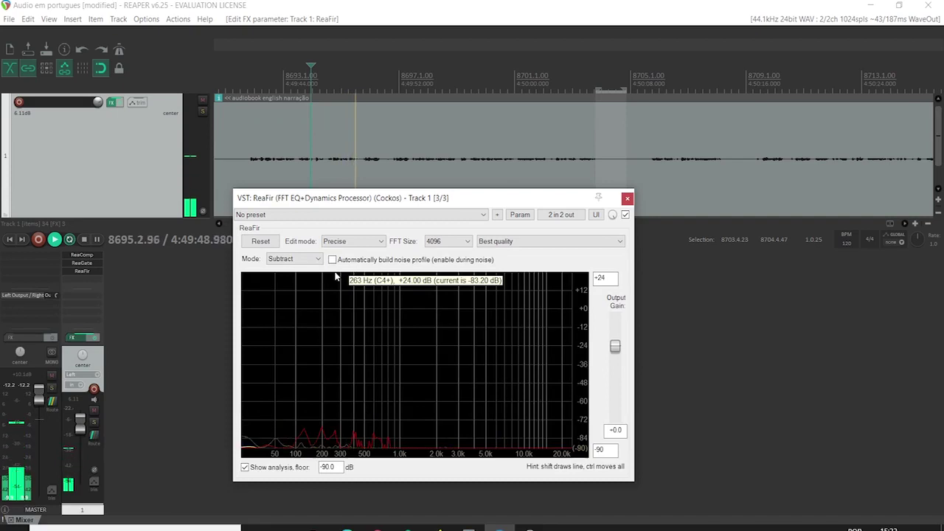
key("space")
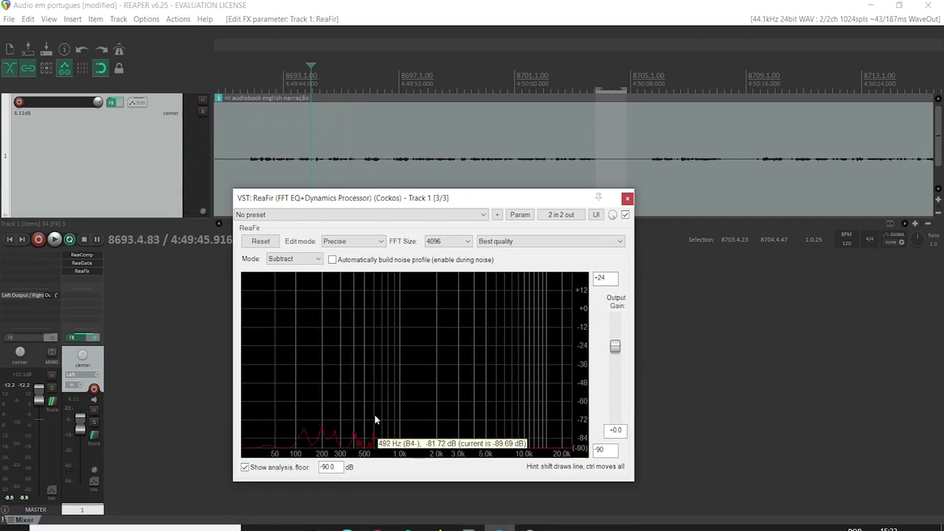
left_click(266, 79)
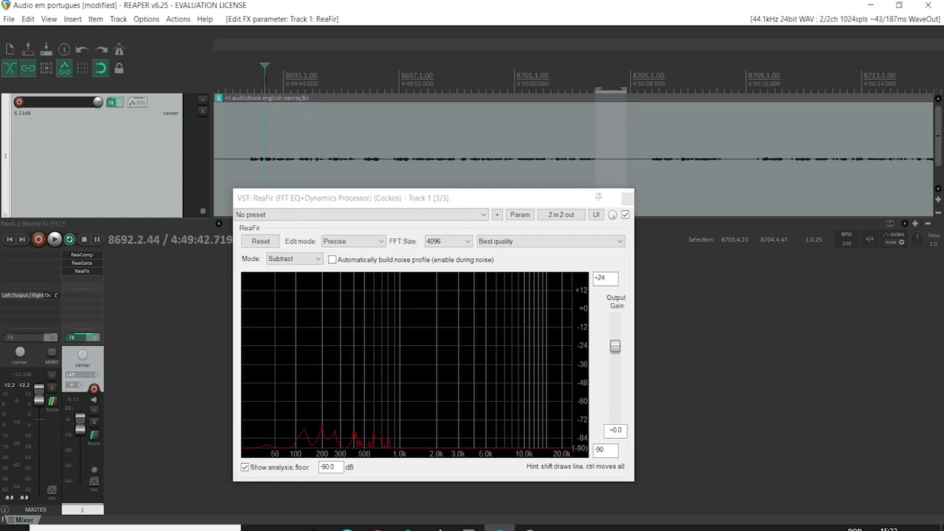
key("space")
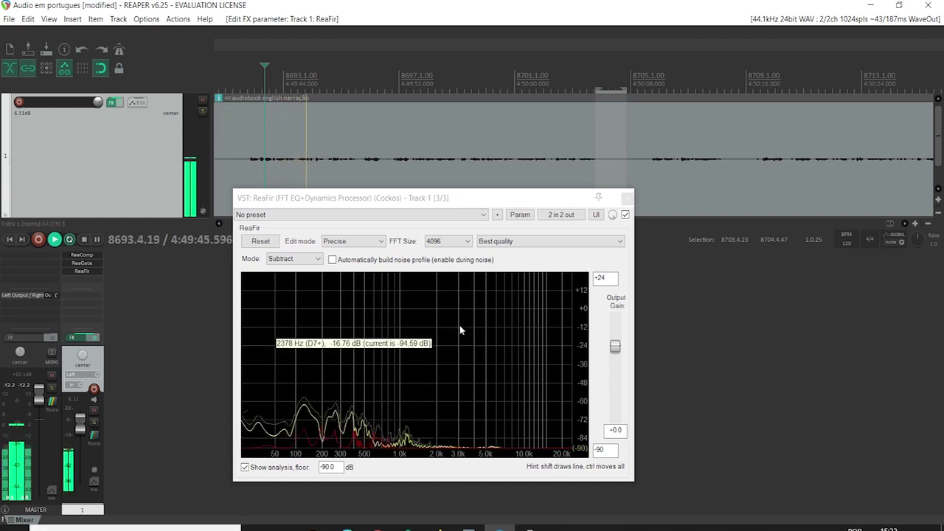
left_click(626, 215)
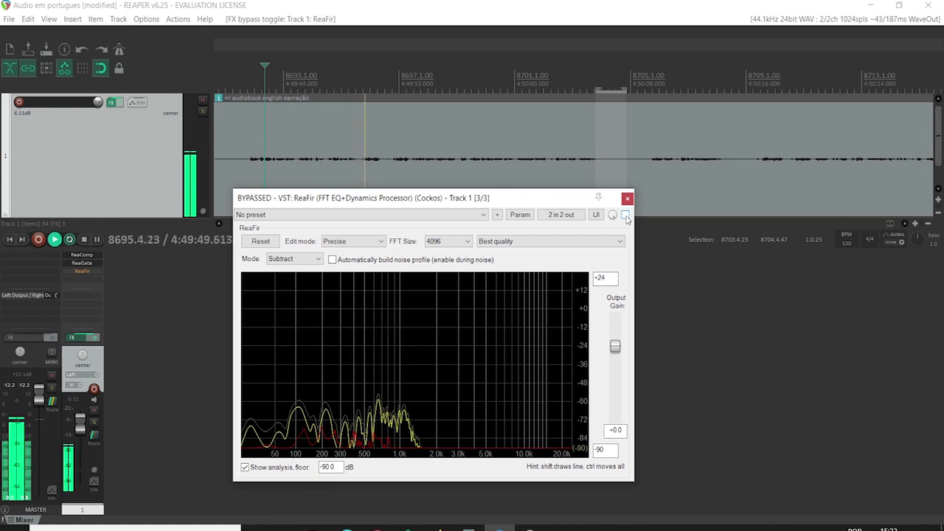
left_click(626, 214)
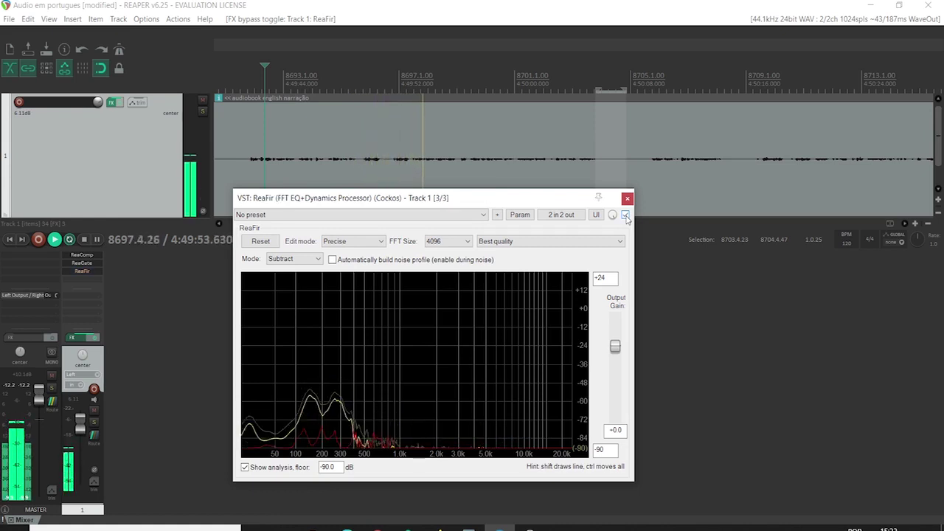
key("space")
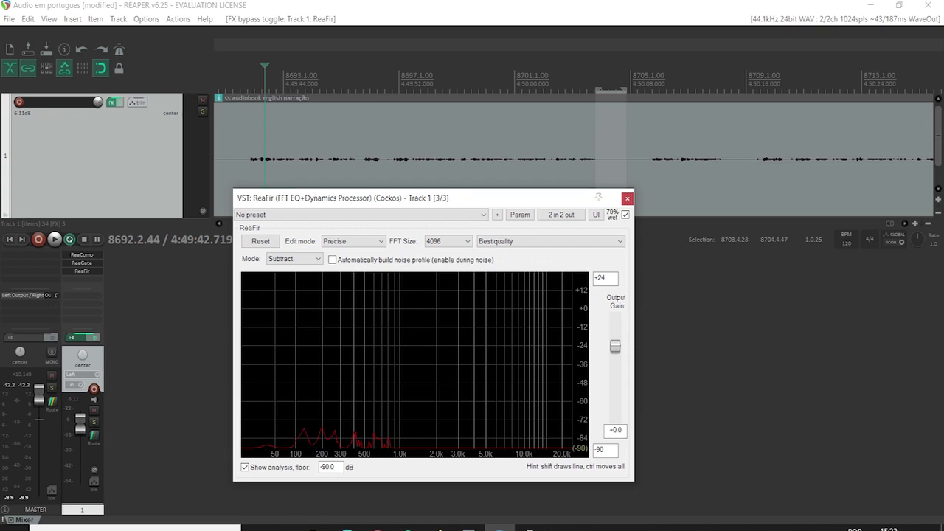
Step: Set ReaFir's wet mix to 50% while playing from 8692.2.44, and close its window
left_click(613, 215)
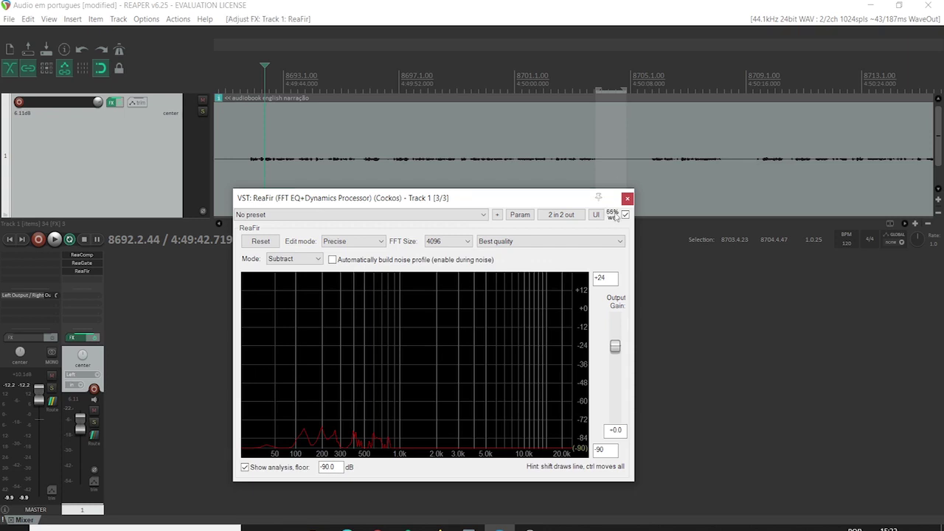
key("space")
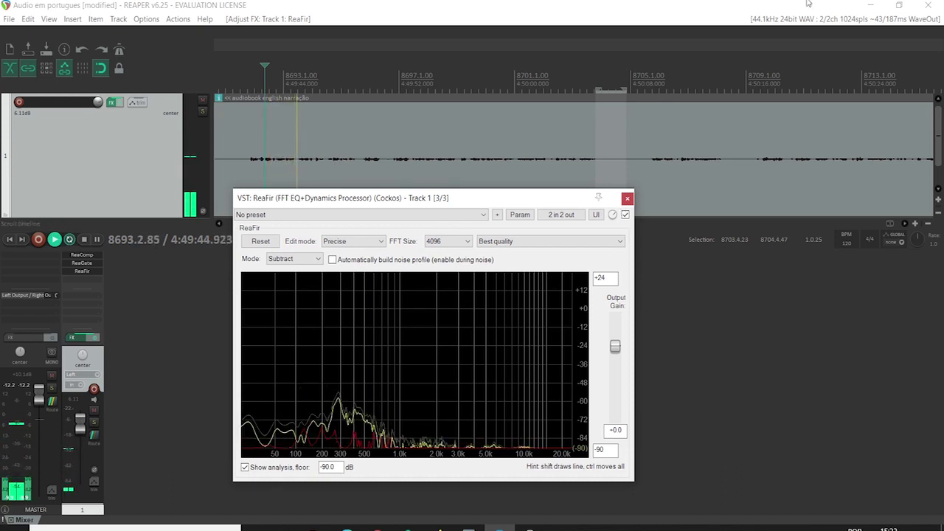
left_click_drag(613, 214, 614, 221)
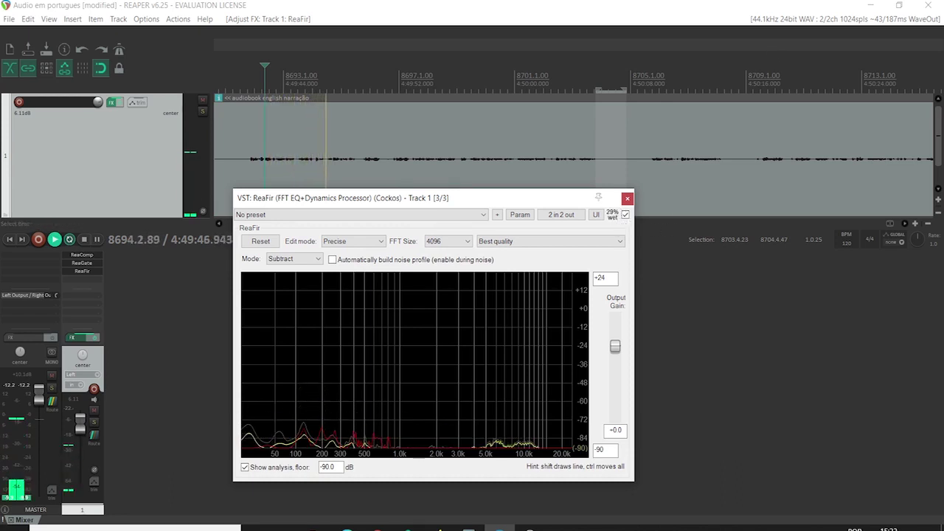
scroll(613, 222, "up", 2)
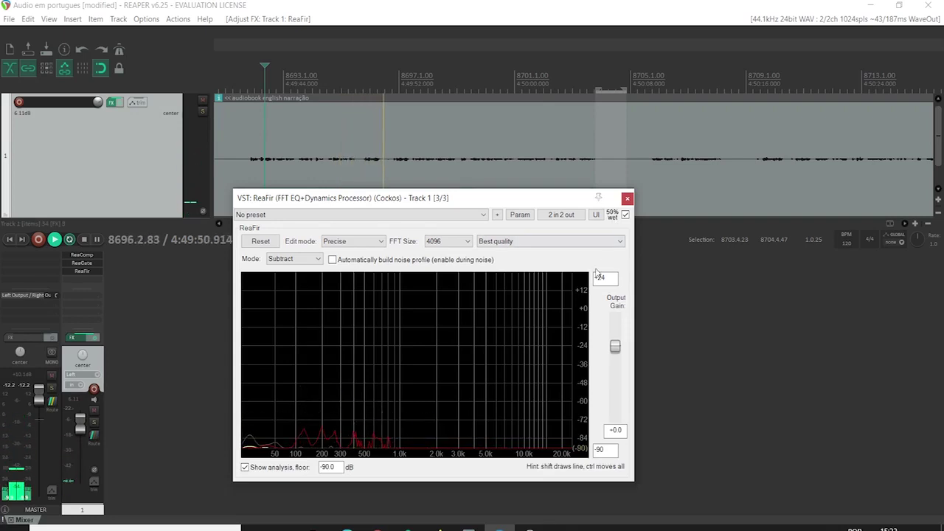
left_click(628, 197)
key("space")
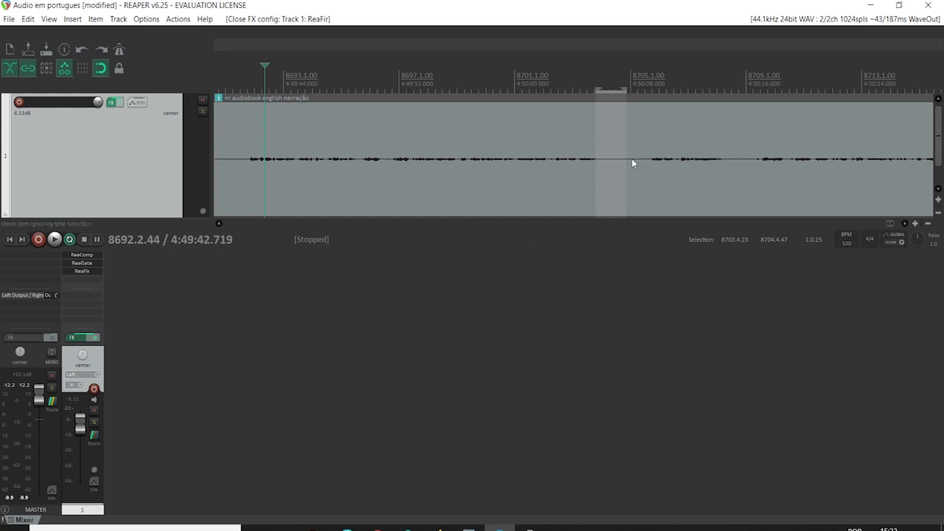
Step: Turn on Auto make-up in track 1's ReaComp and play the narration from 8694.1.19
left_click(602, 105)
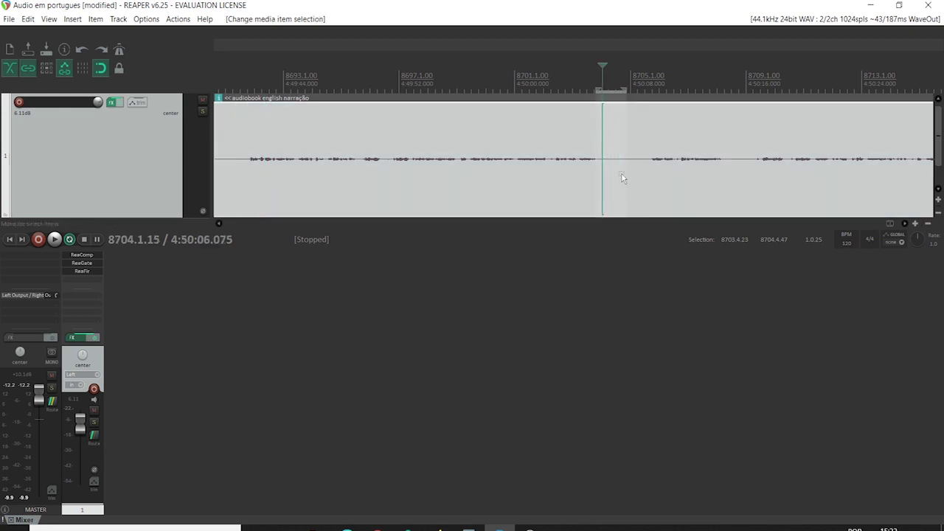
left_click(926, 224)
left_click(927, 224)
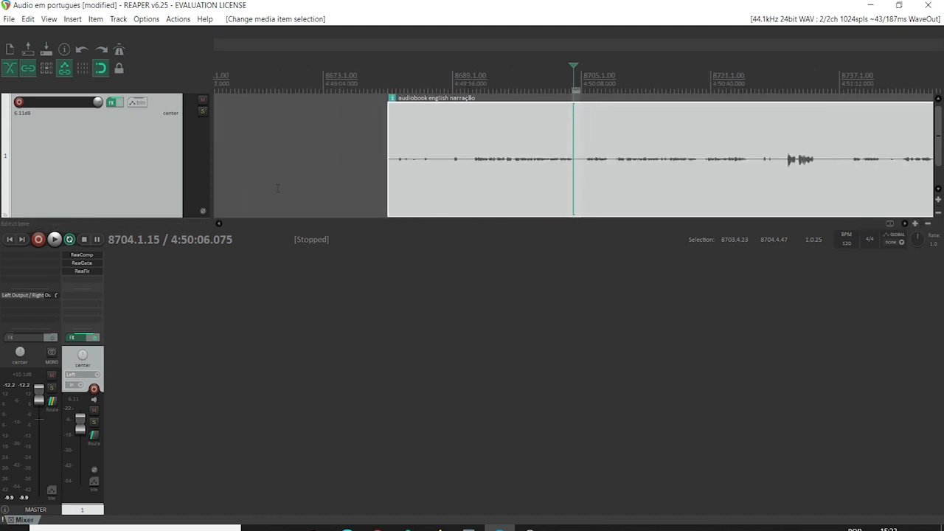
left_click(82, 255)
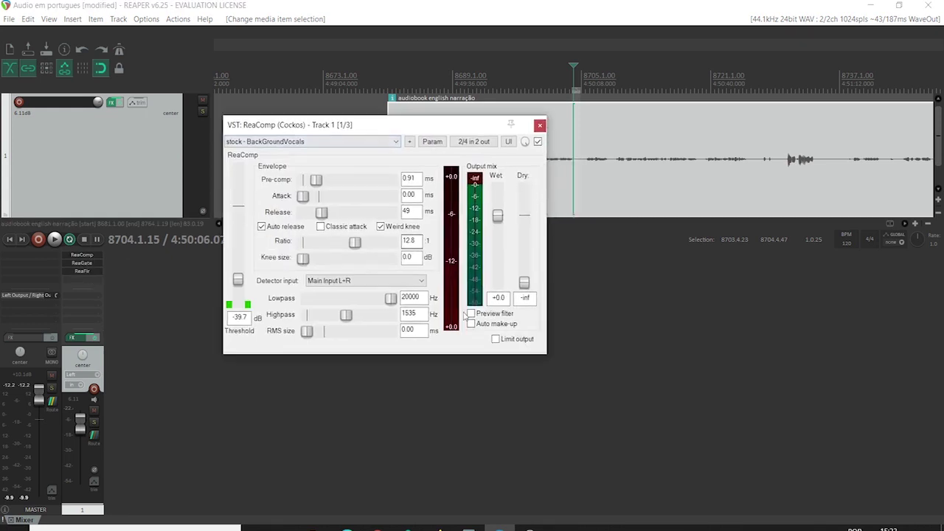
left_click(471, 324)
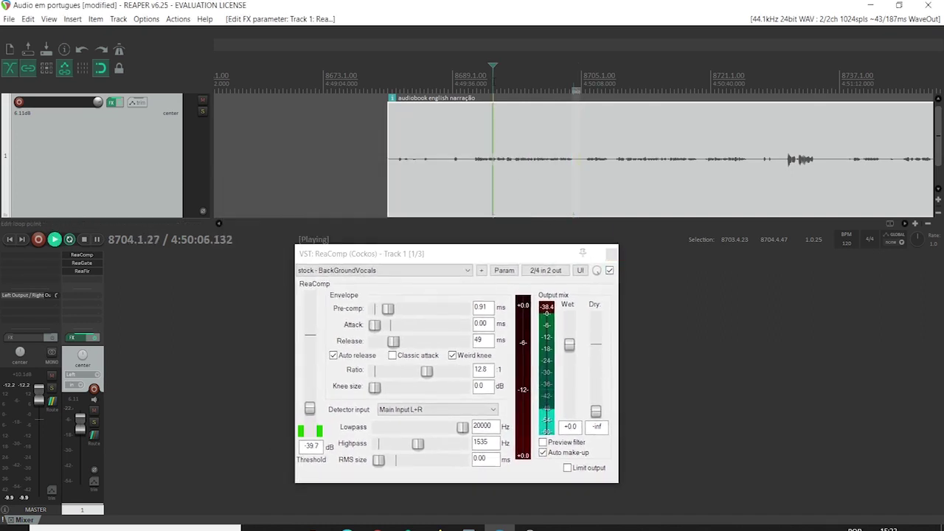
left_click(492, 177)
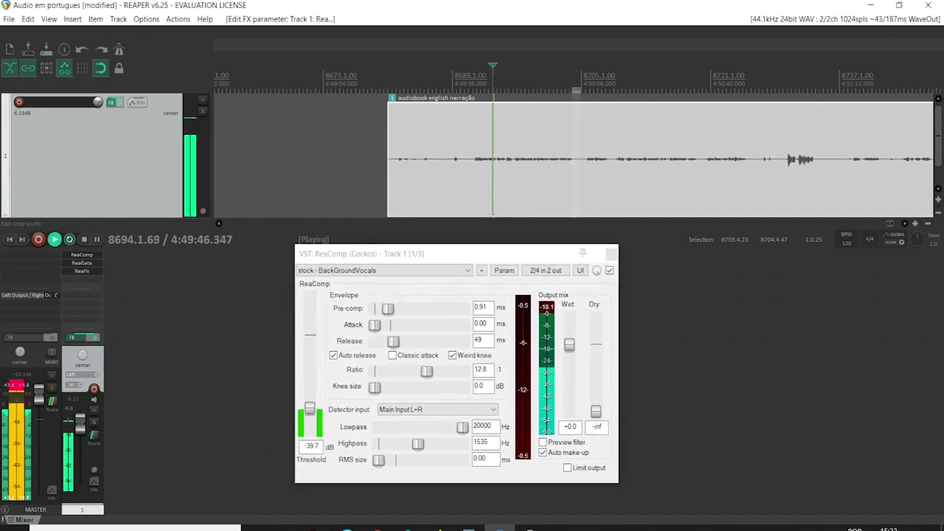
Step: Reset the master volume to 0.00 dB, turn off ReaComp's Auto make-up, and close its window
double_click(40, 394)
key("space")
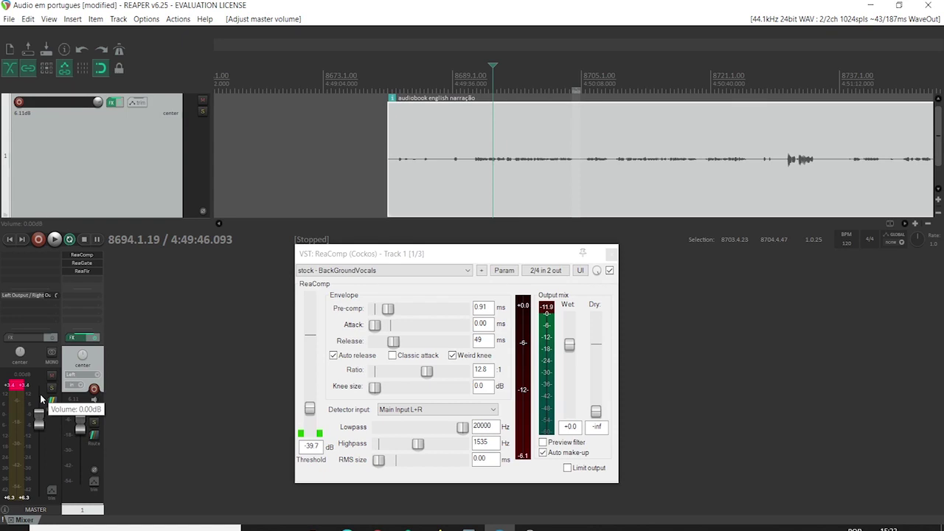
left_click(583, 455)
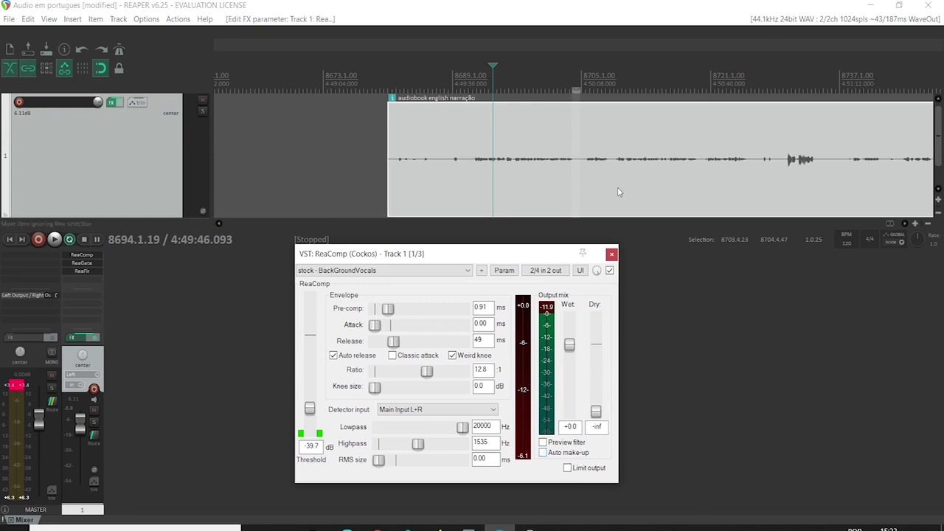
left_click(611, 254)
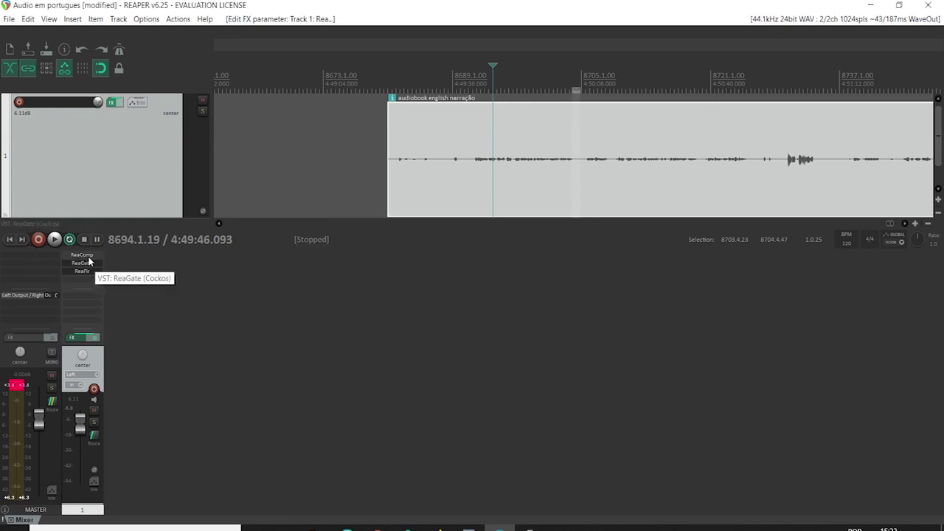
Step: Duplicate track 1 with its effects and play both tracks together briefly
right_click(96, 356)
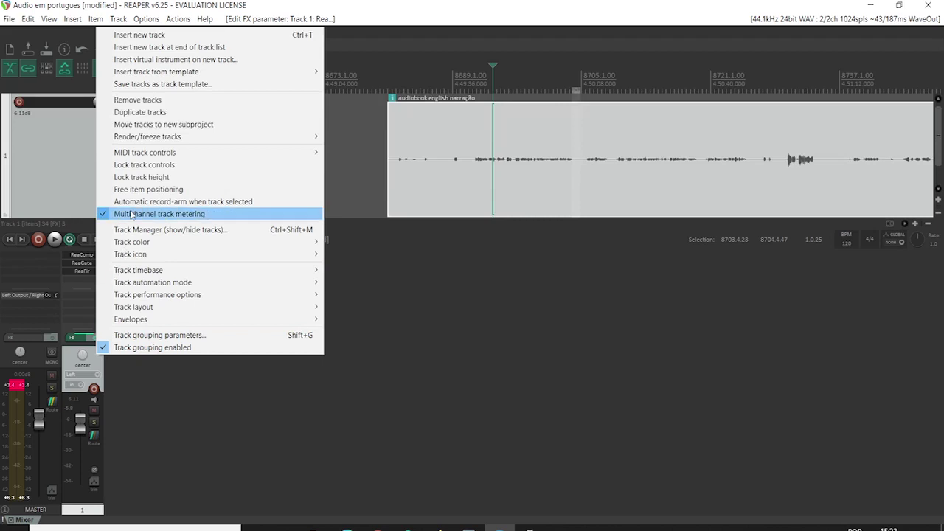
left_click(125, 114)
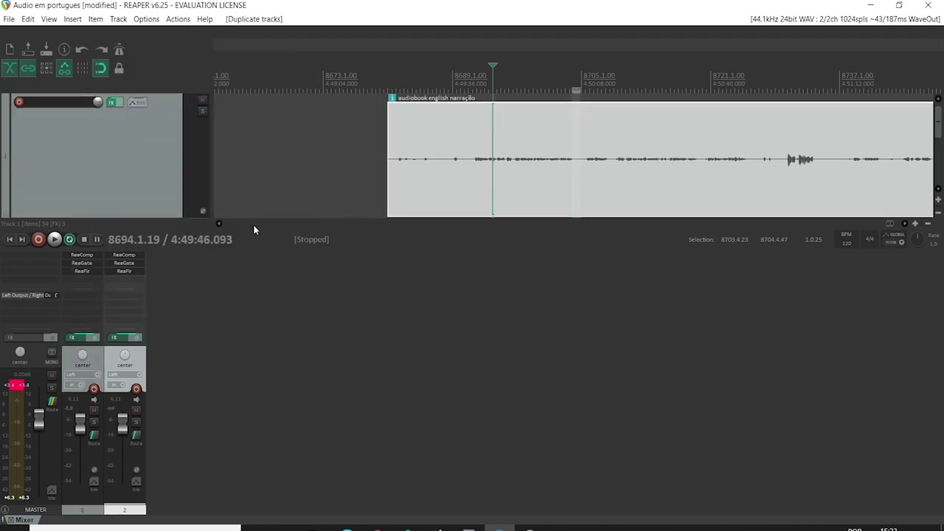
key("space")
key("space")
Step: Duplicate tracks 1 and 2 together with their effects and play all four tracks briefly
right_click(138, 359)
left_click(201, 376)
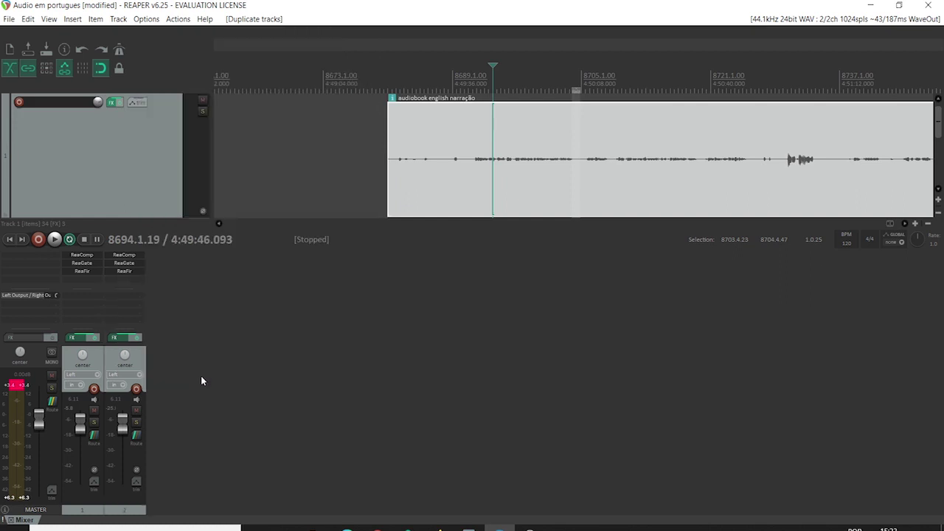
left_click(94, 362)
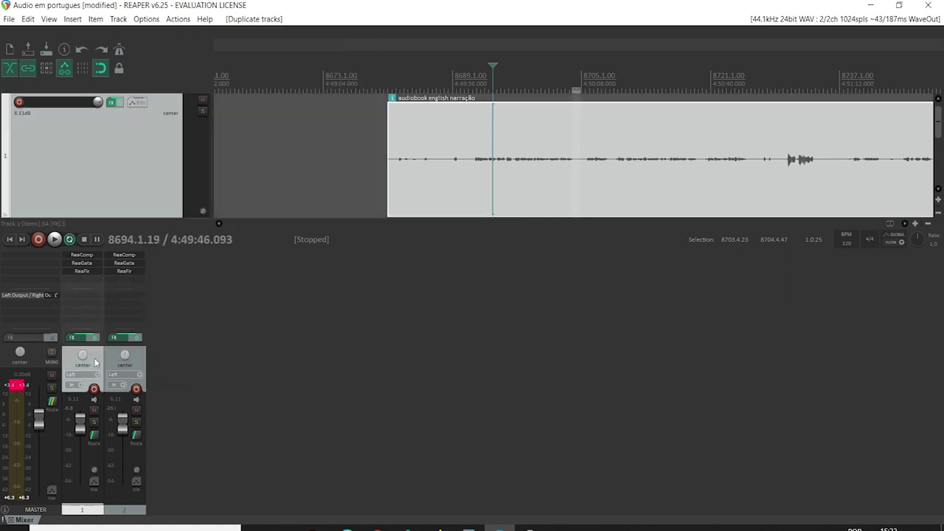
left_click(109, 362, "ctrl")
right_click(109, 360)
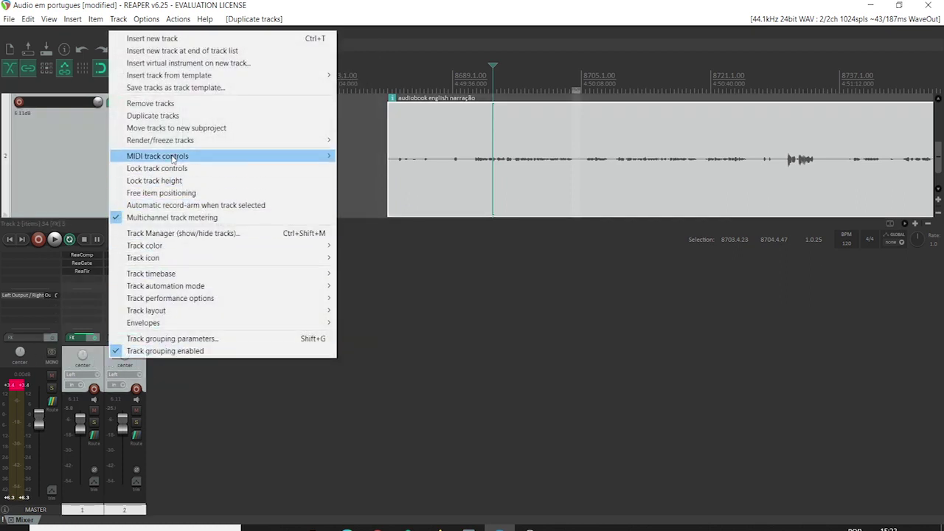
left_click(159, 116)
key("space")
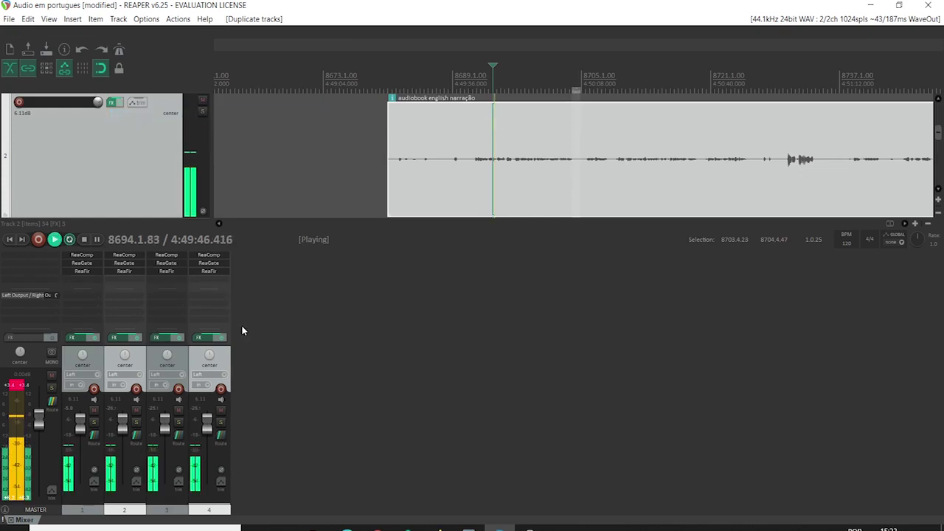
key("space")
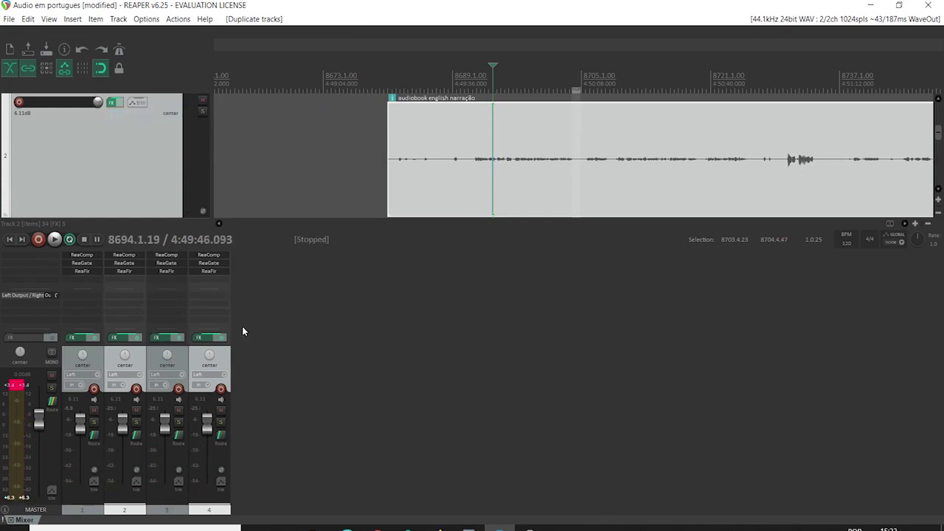
Step: Undo the last two track duplications so that only track 1 is kept
key("ctrl+z")
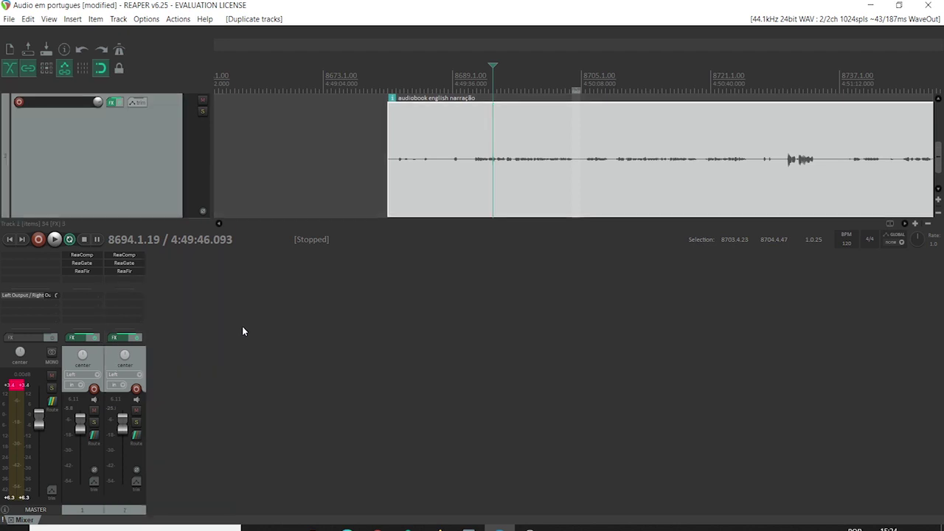
key("ctrl+z")
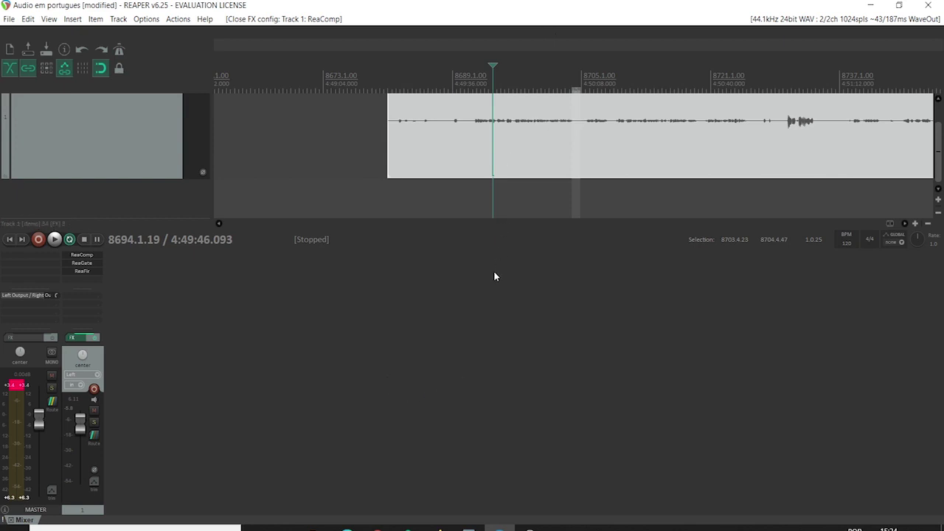
Step: Play the narration from near the item's start and raise the master volume to +8.60 dB
left_click(452, 124)
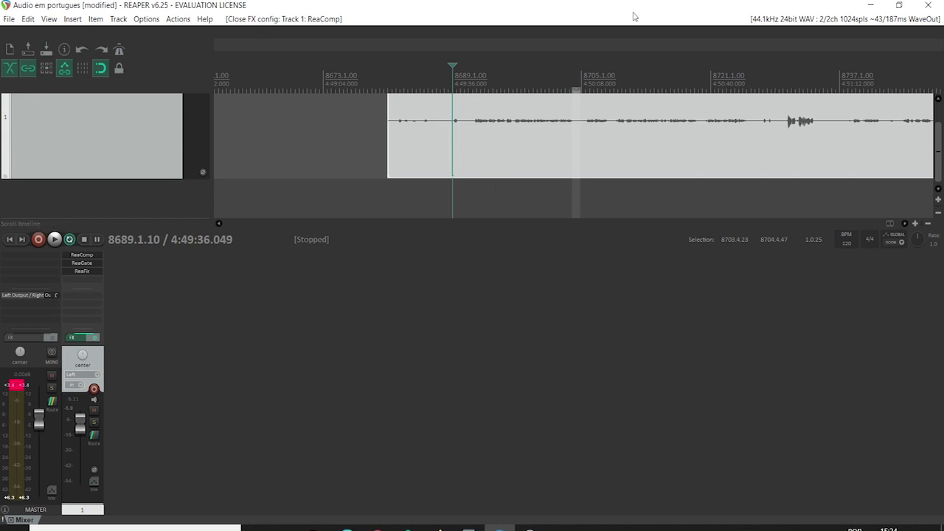
left_click(928, 224)
left_click(928, 224)
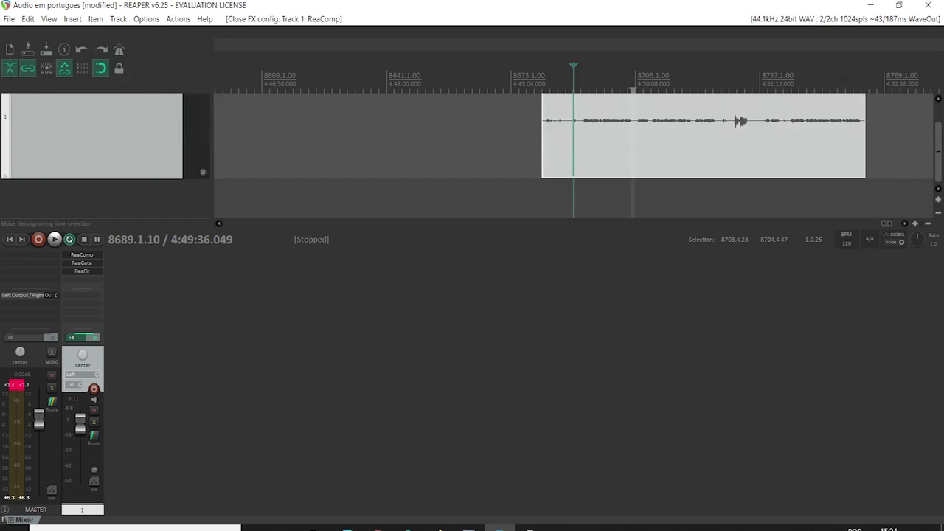
left_click(916, 224)
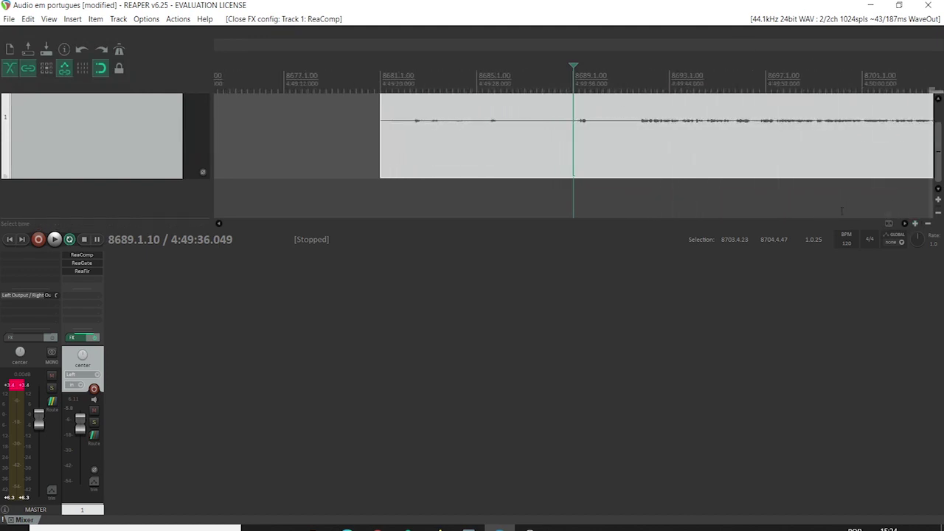
left_click(497, 79)
left_click(466, 79)
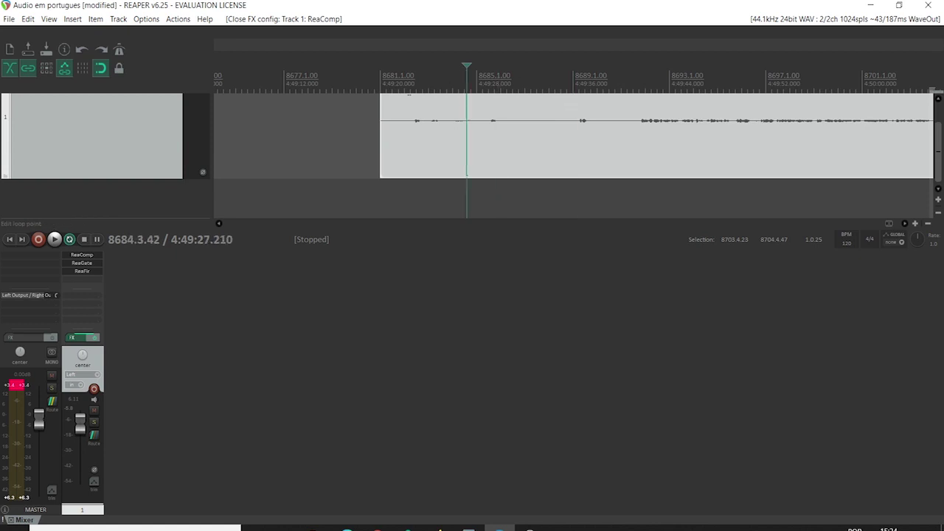
left_click(418, 78)
key("space")
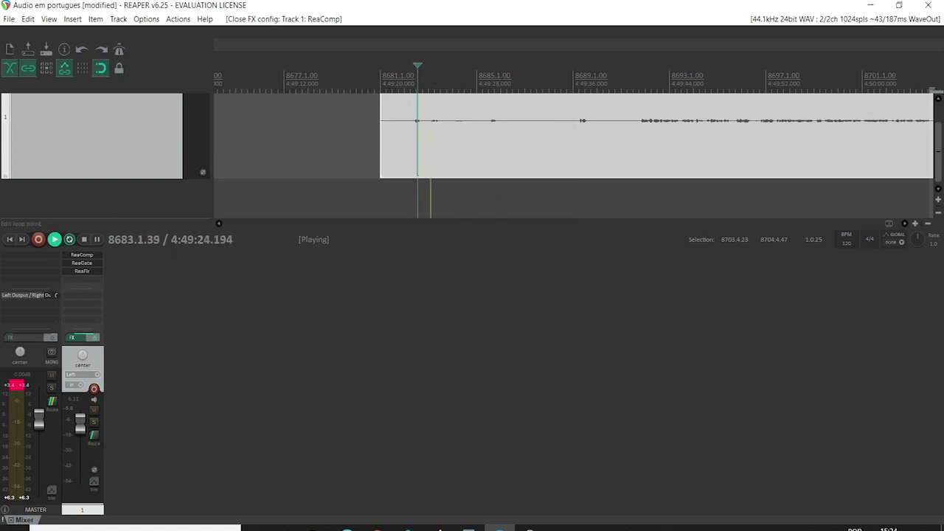
left_click_drag(39, 418, 38, 398)
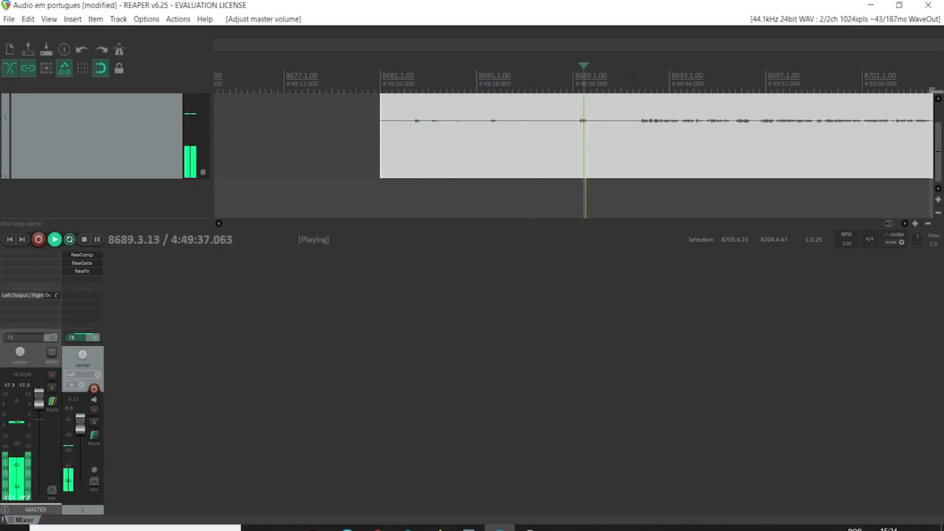
Step: Play the audio just before the continuous speech, stop at 8691.3.59, and split the narration item there
left_click(647, 79)
left_click(637, 79)
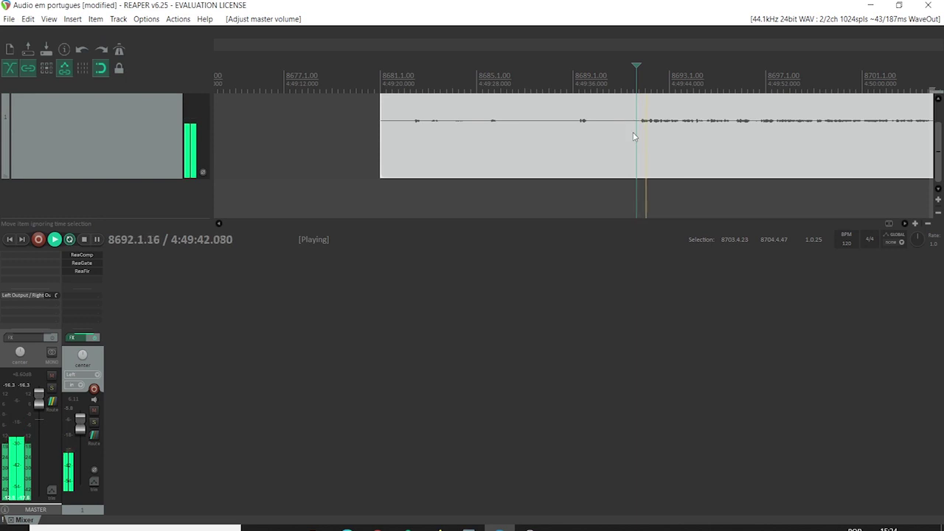
key("space")
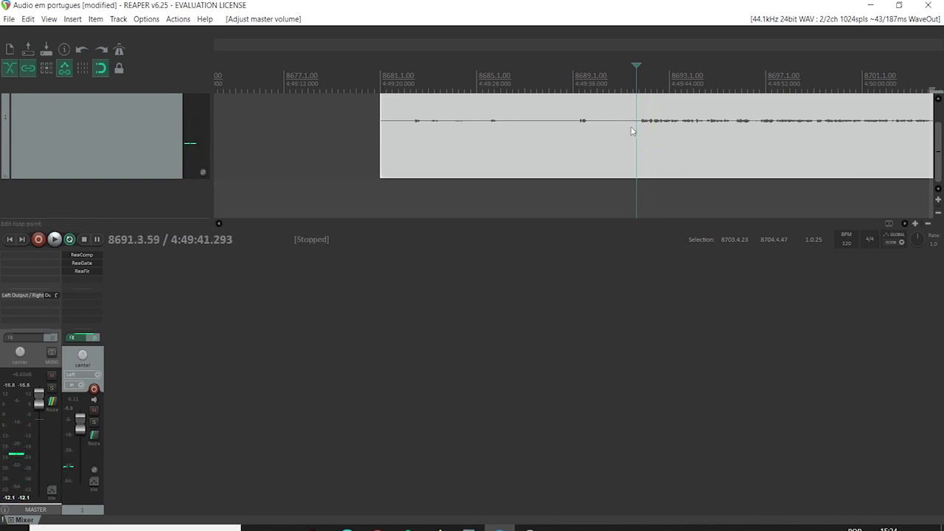
key("s")
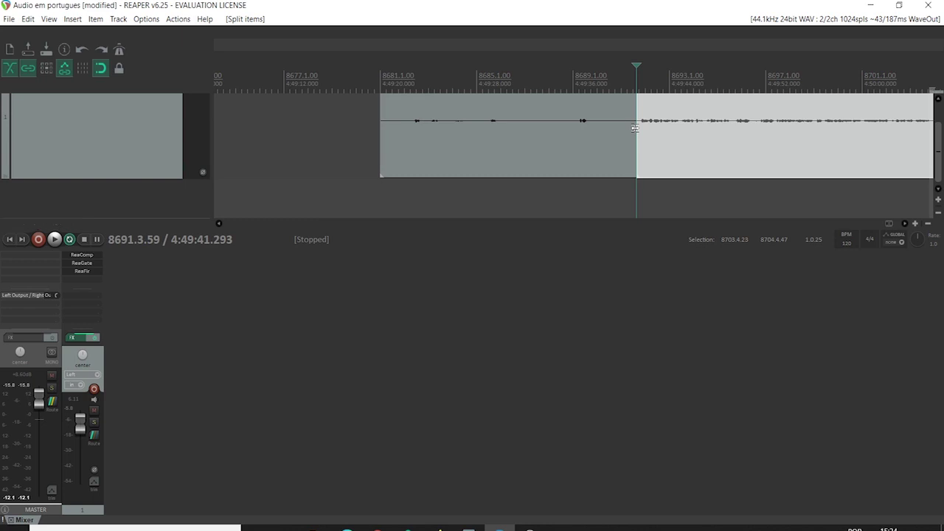
Step: Turn on the grid lines, move the edit cursor to 8684.4.00, and turn the grid lines off again
mouse_move(637, 65)
left_mouse_down()
mouse_move(644, 66)
mouse_move(635, 65)
left_mouse_up()
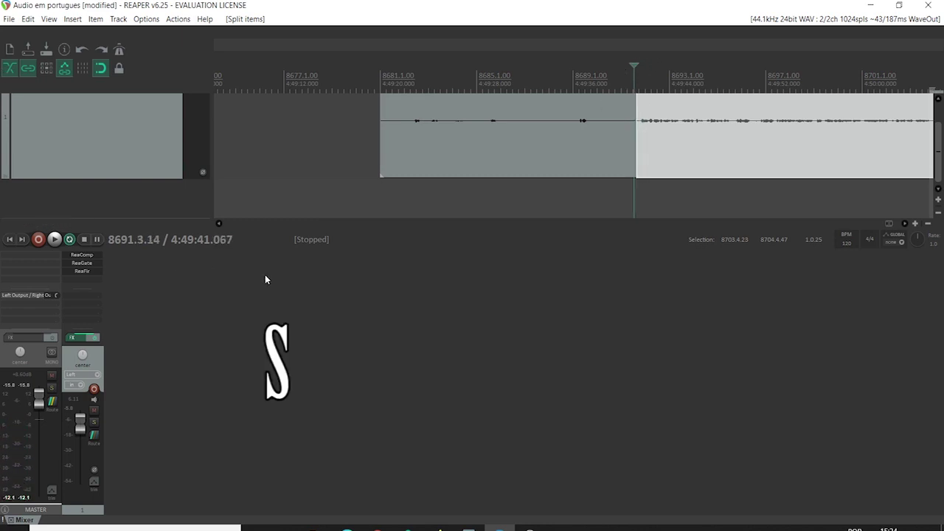
left_click(83, 68)
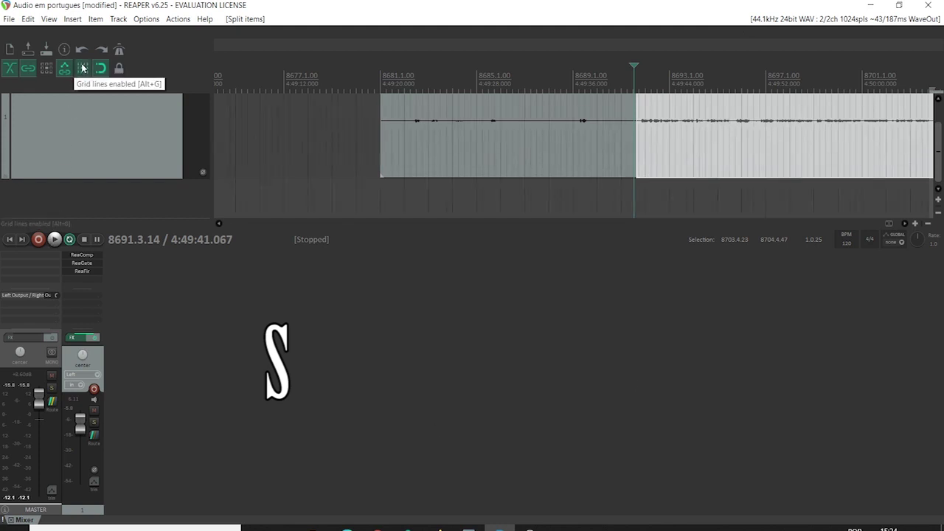
left_click_drag(635, 64, 471, 93)
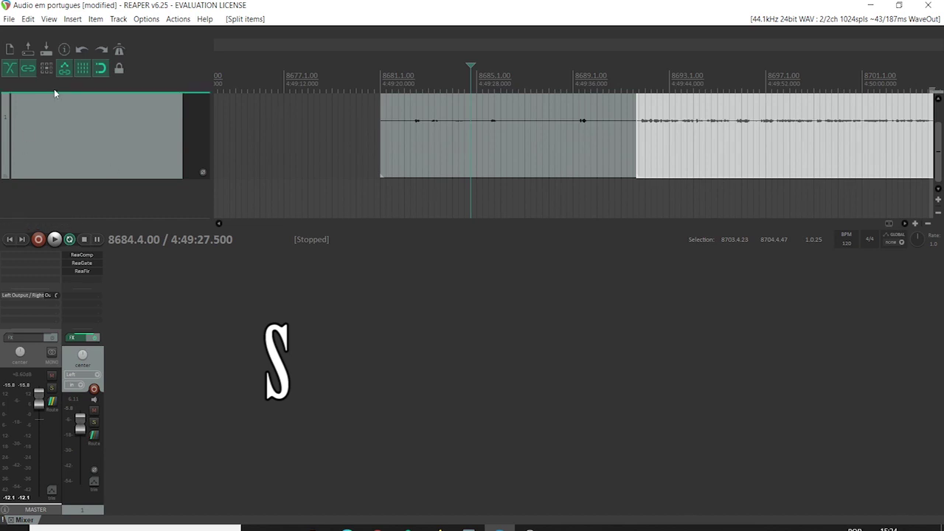
left_click(83, 69)
Step: Split the narration again at 8691.4.41, just before the speech, and delete the two pieces ahead of it
left_click(645, 82)
left_click_drag(917, 224, 920, 227)
left_click(522, 166)
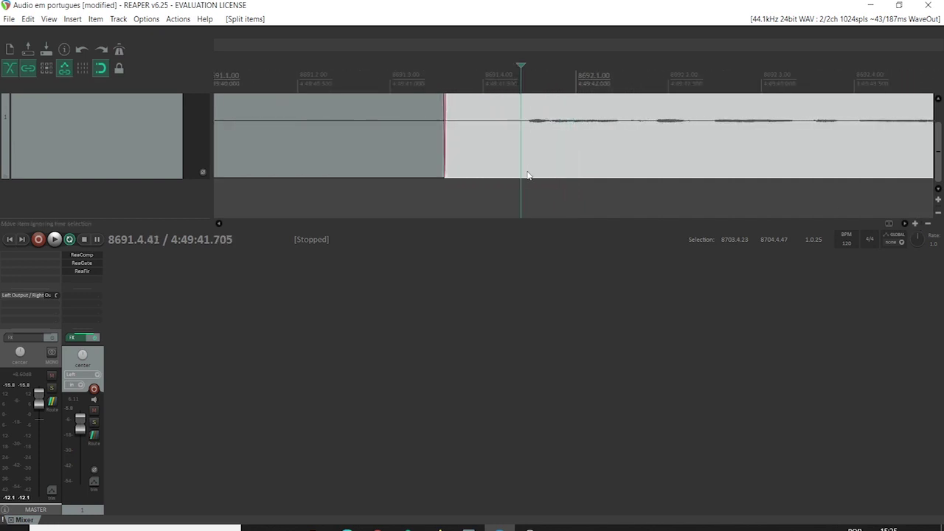
key("s")
left_click(498, 158)
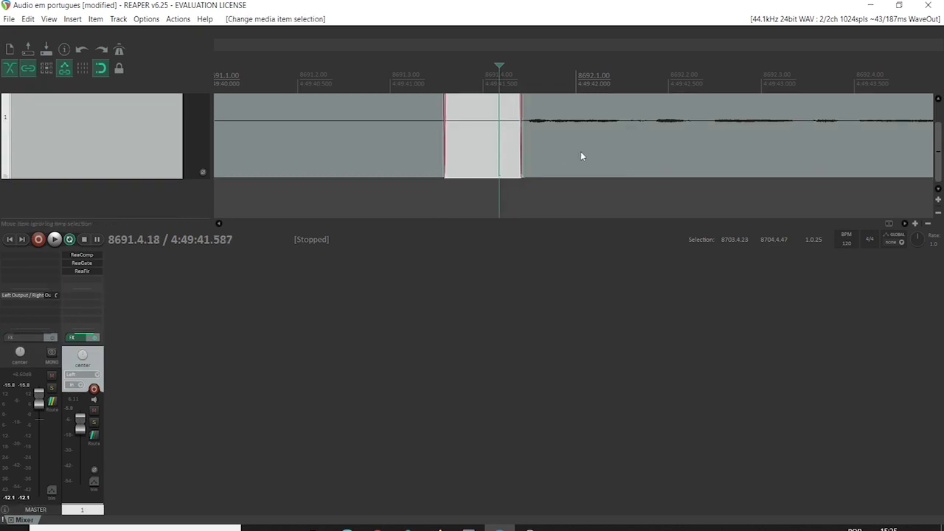
key("Delete")
left_click(415, 159)
key("Delete")
Step: Play the trimmed narration from 8691.4.37 and move the item earlier to start at about 8691.1.00
left_click(516, 113)
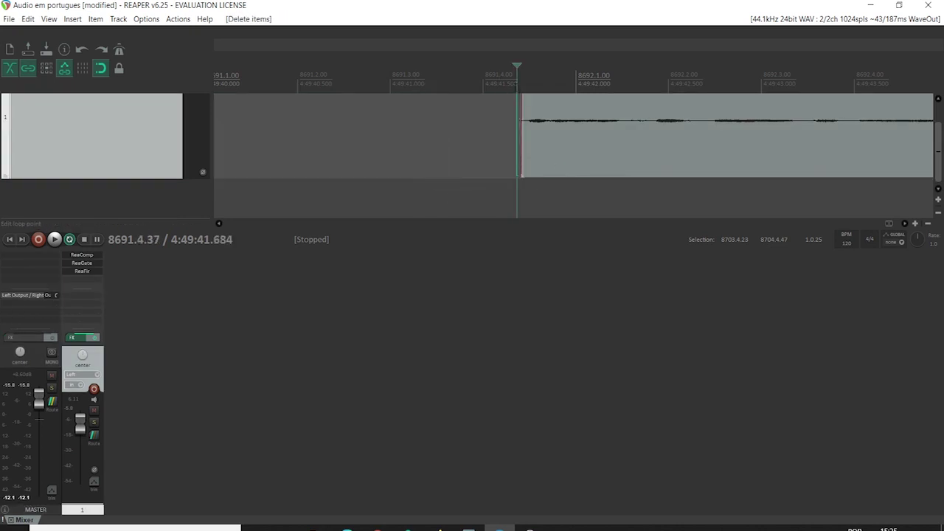
key("space")
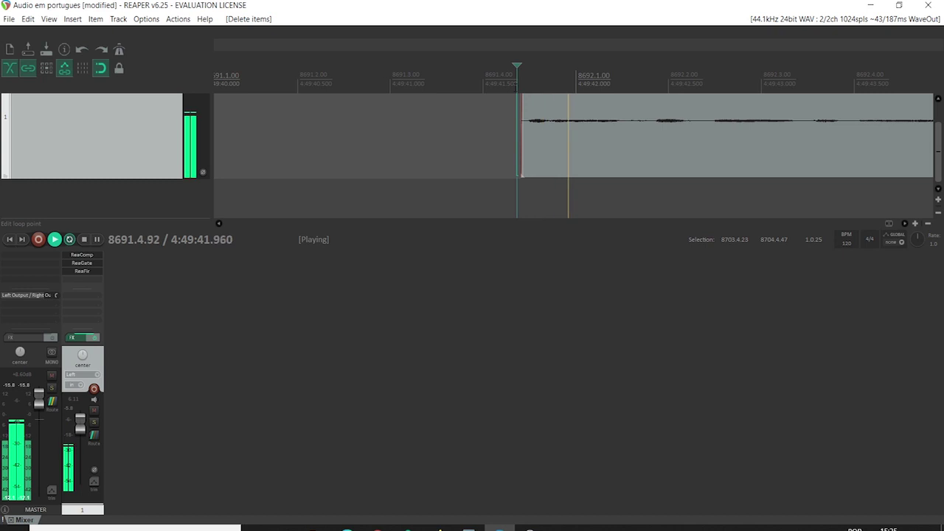
left_click(929, 226)
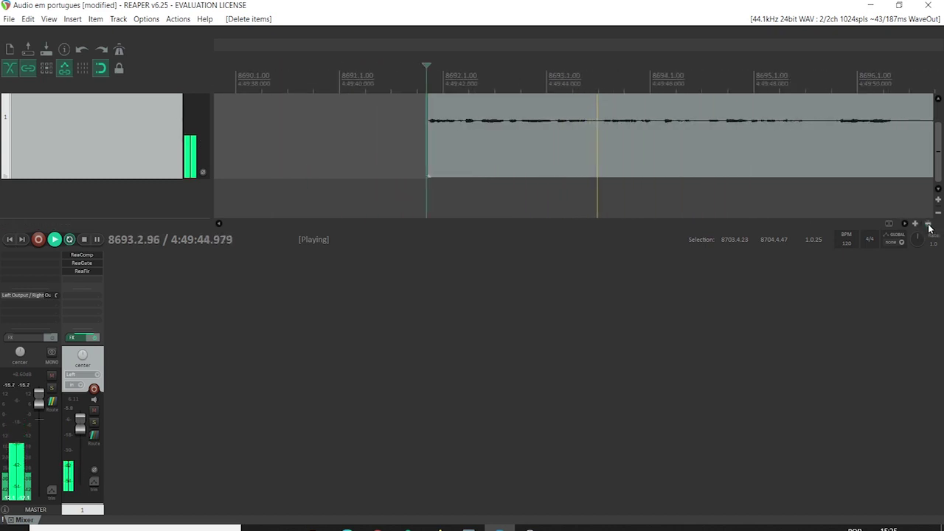
left_click(928, 223)
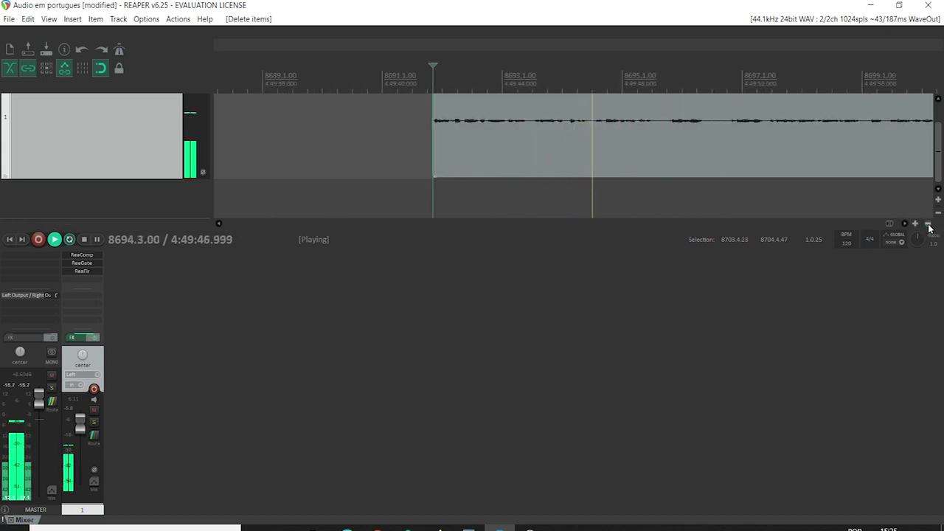
left_click_drag(727, 134, 694, 124)
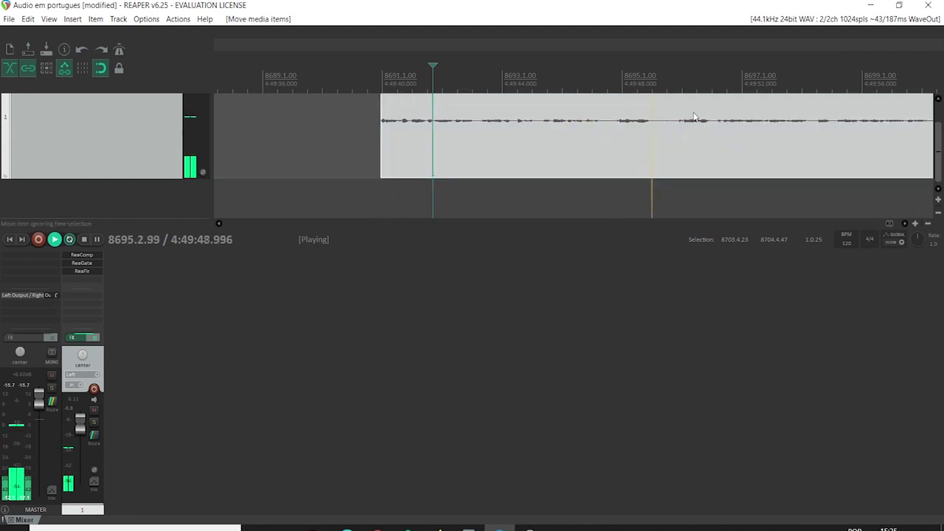
Step: Replay the narration from several points, including 8693.4.35 and 8694.1.86, to examine the speech around the pause
left_click(594, 73)
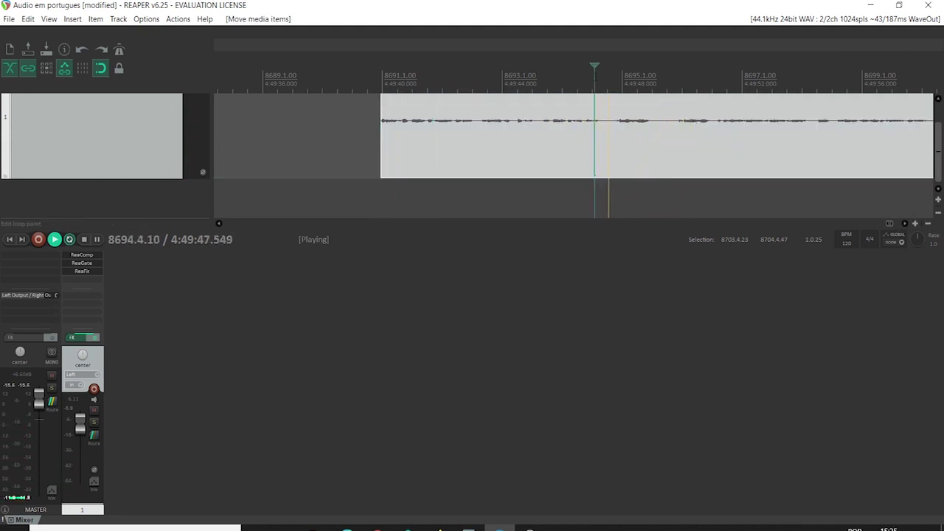
left_click(552, 73)
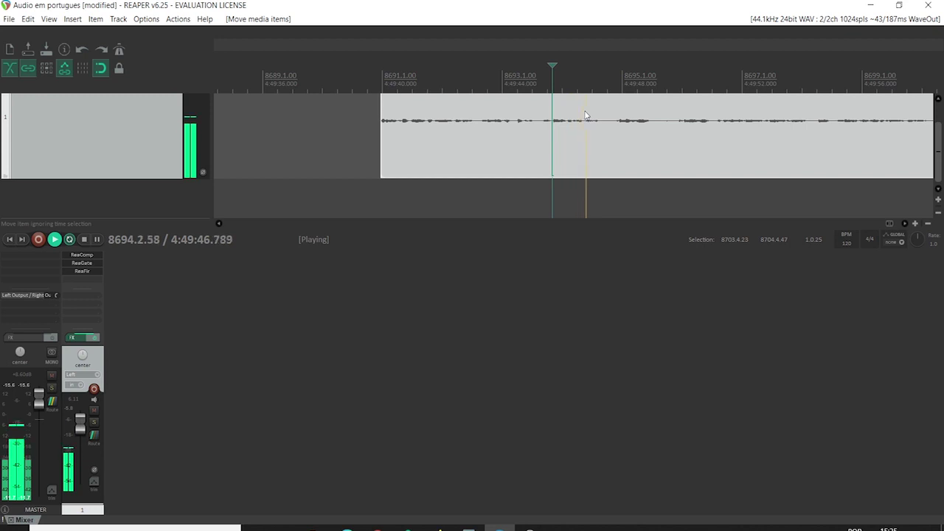
key("space")
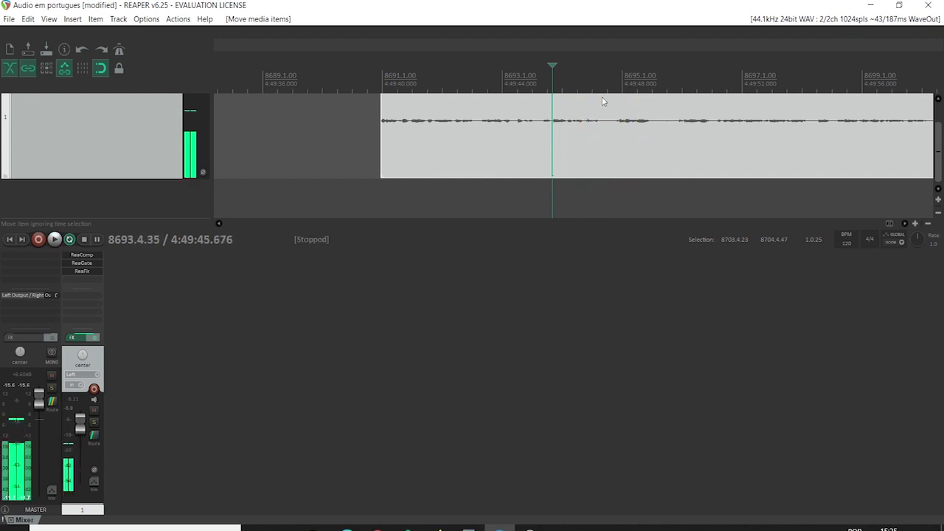
left_click(596, 92)
left_click(575, 93)
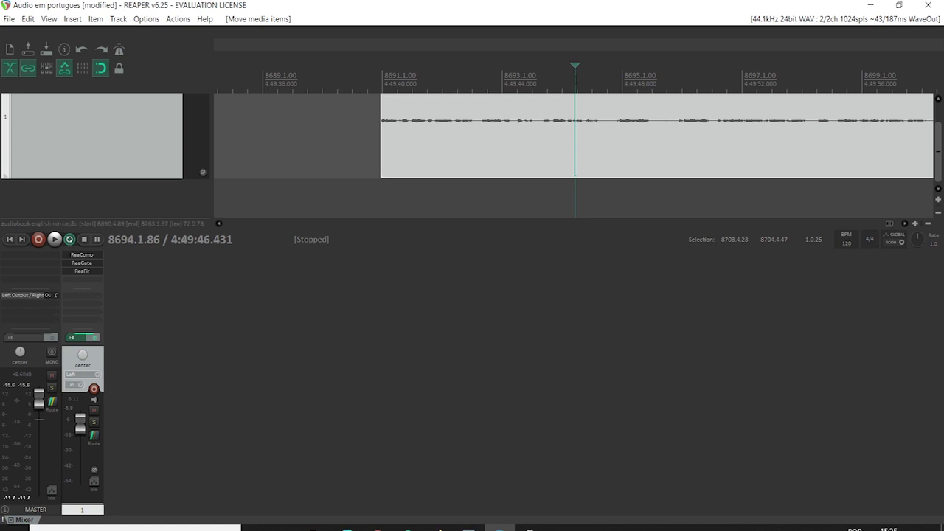
key("space")
key("space")
left_click(598, 81)
key("space")
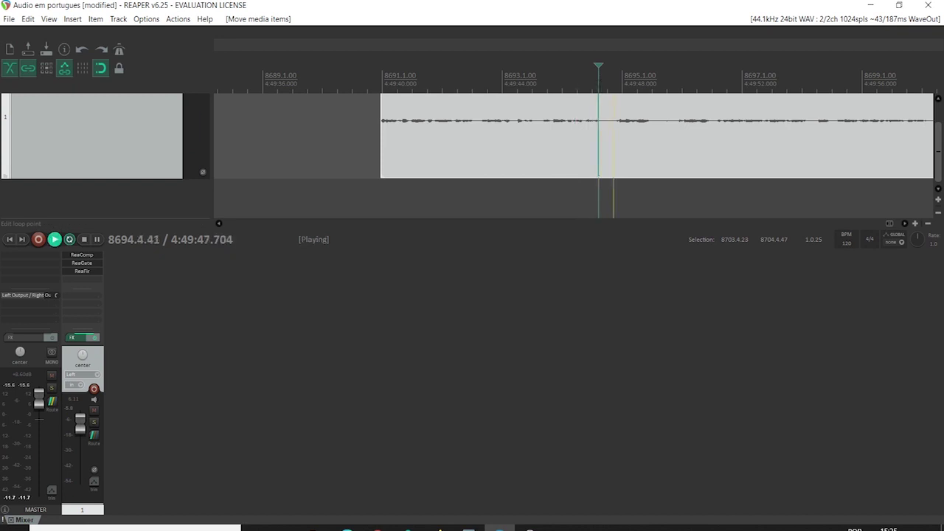
Step: Move the edit cursor back to 8694.1.30, replay the passage, and place the cursor at 8695.4.67, before the next phrase
key("Left")
key("Left")
key("Left")
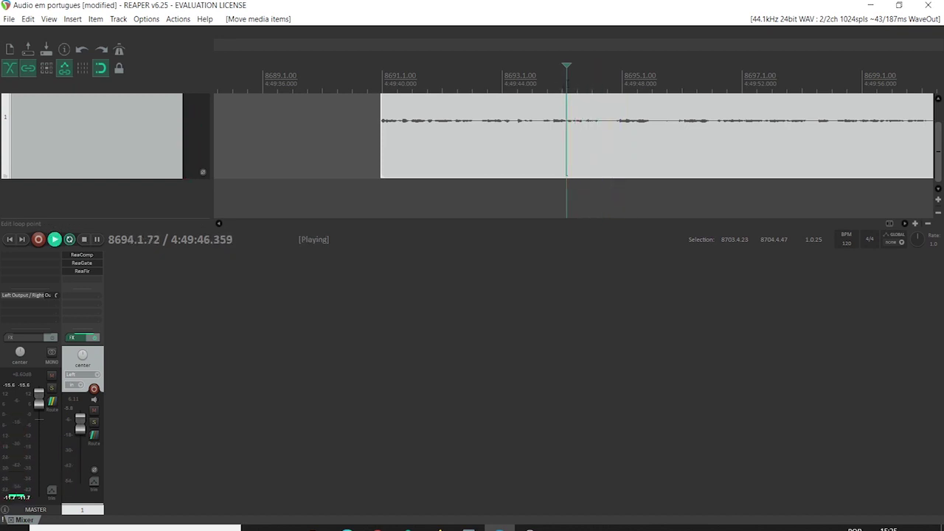
key("space")
key("space")
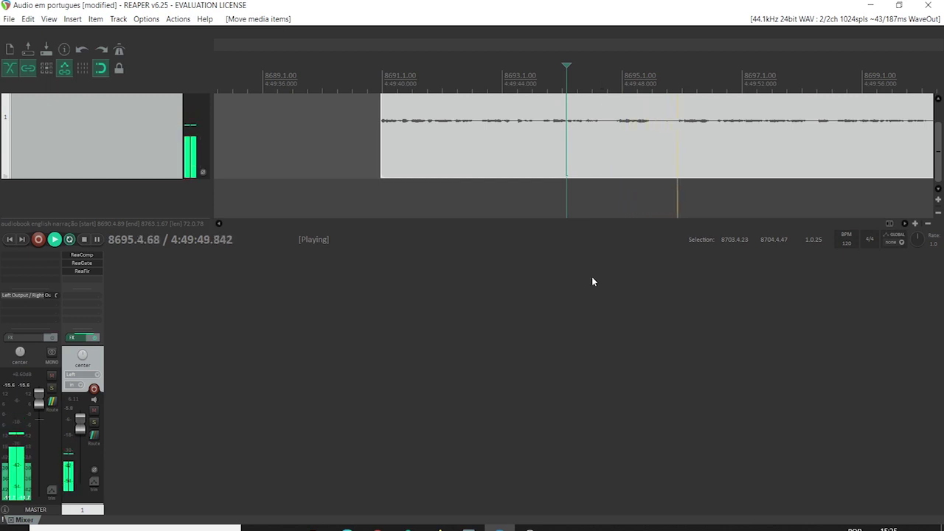
key("space")
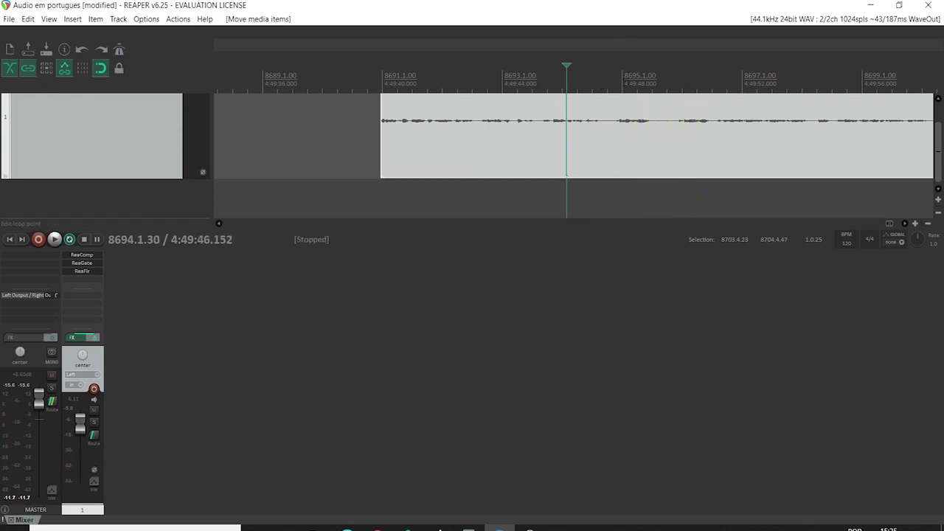
left_click(678, 111)
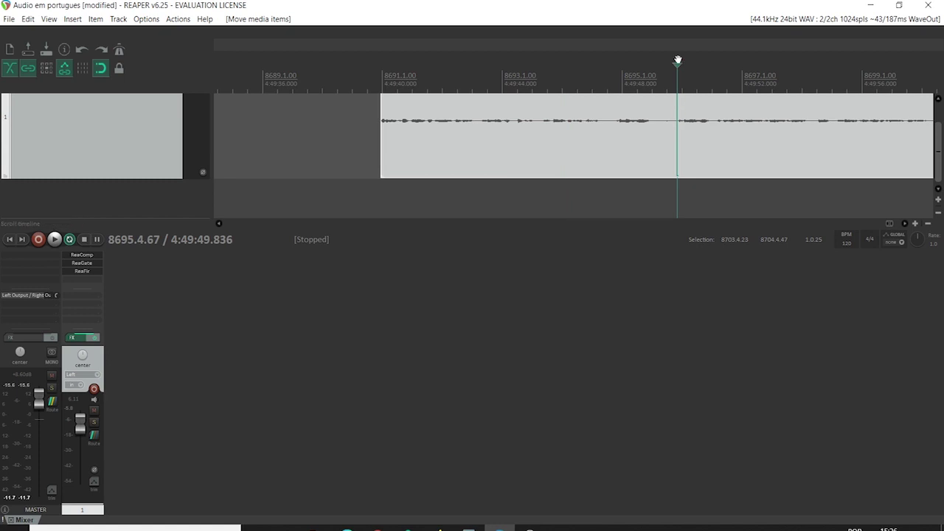
Step: Split the narration at 8695.4.67 and at 8694.4.31, and delete the short phrase between the two cuts
left_click(670, 96)
key("s")
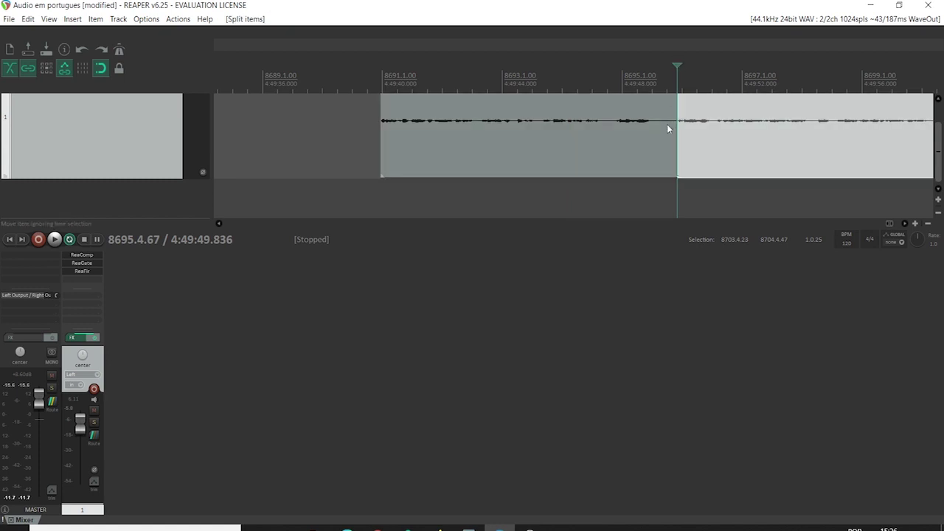
key("Page_Up")
key("Left")
left_click_drag(625, 112, 612, 108)
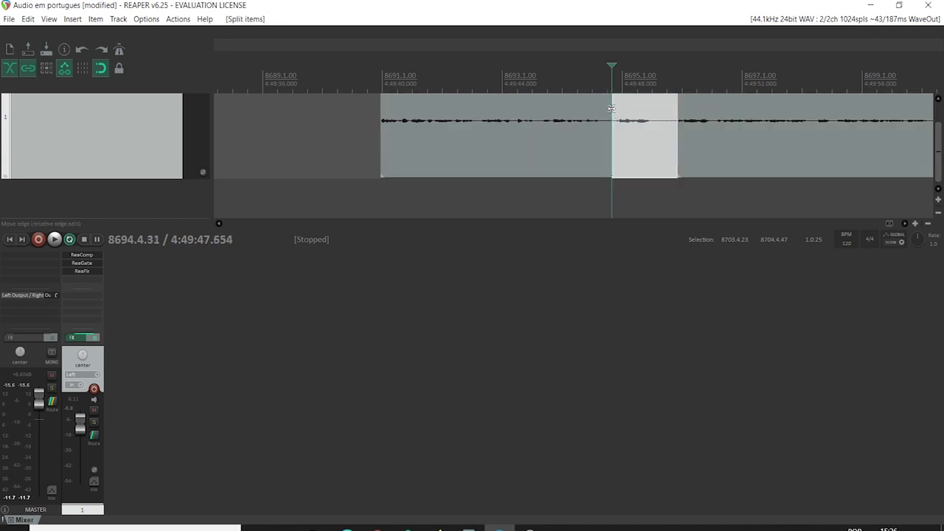
left_click(628, 115)
key("Delete")
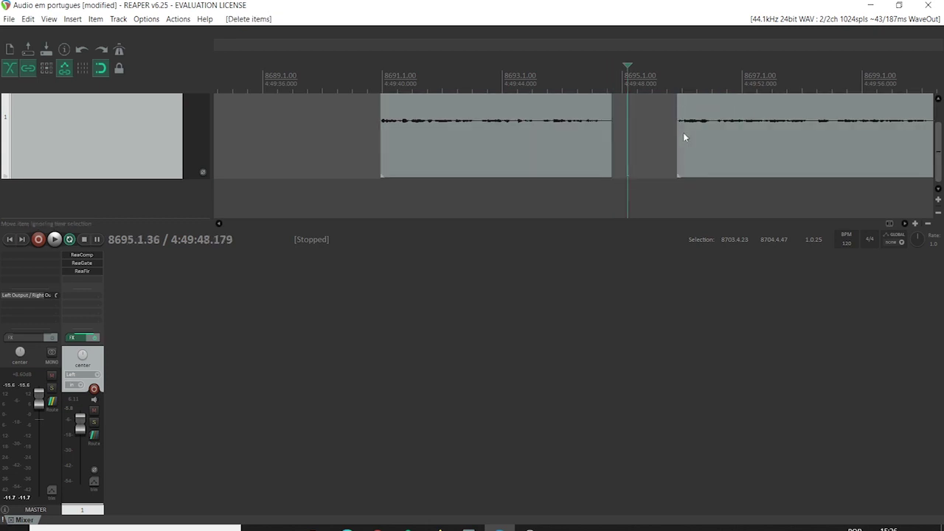
Step: Move the following item earlier to meet the preceding one at about 8694.4.31, and replay the join from several points
left_click_drag(686, 141, 620, 143)
left_click(600, 77)
key("space")
left_click(572, 77)
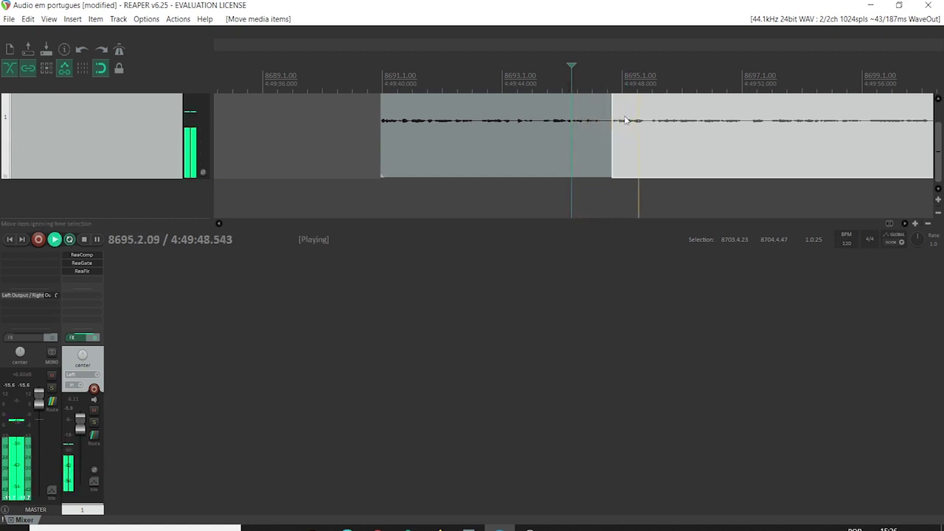
left_click(552, 76)
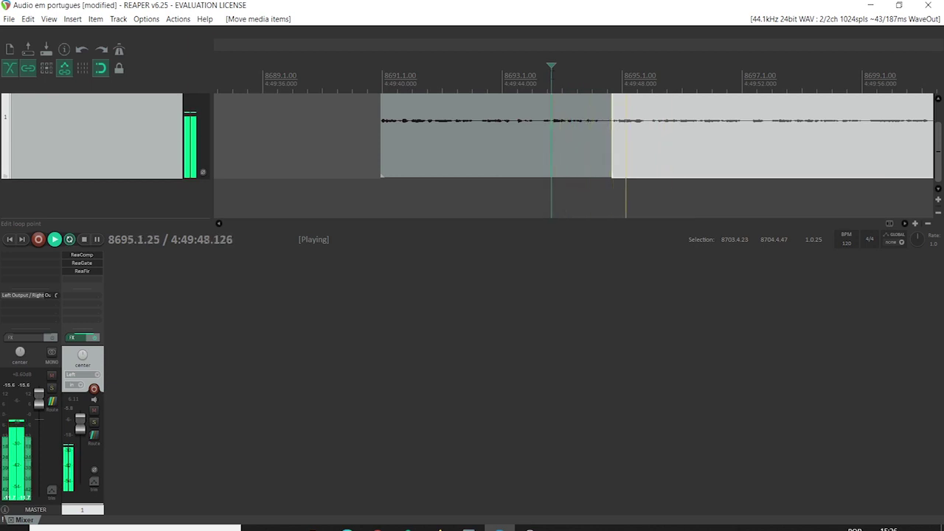
key("space")
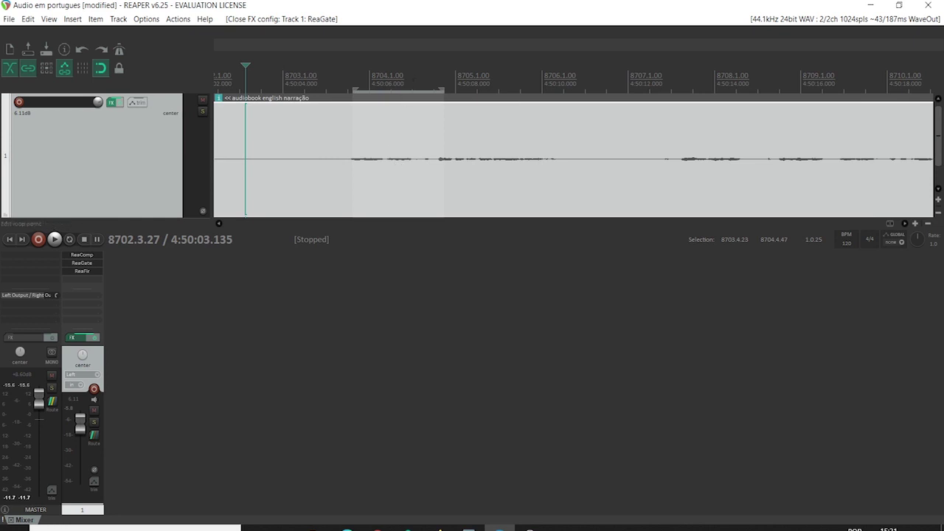
Step: Split the silent stretch of narration at 8703.2.27 and 8702.4.68, and delete the piece between the cuts
left_click(310, 107)
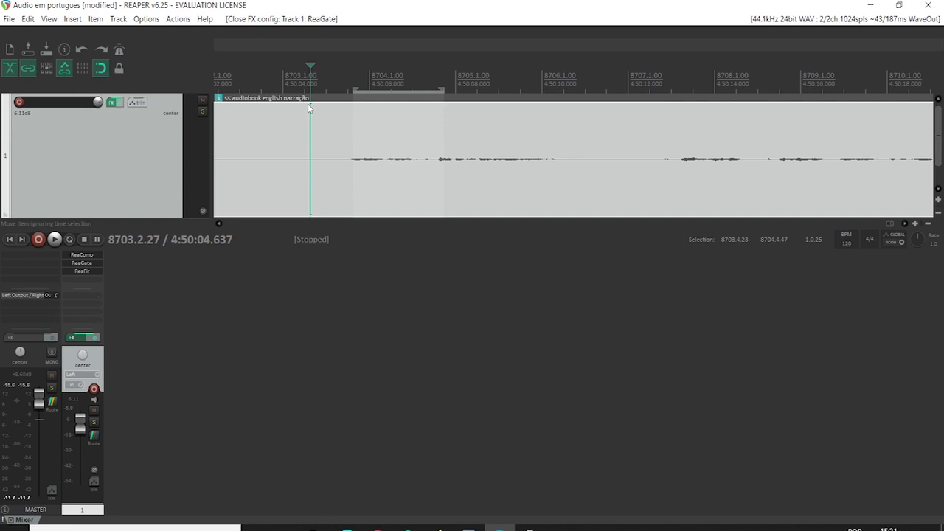
key("s")
left_click(277, 133)
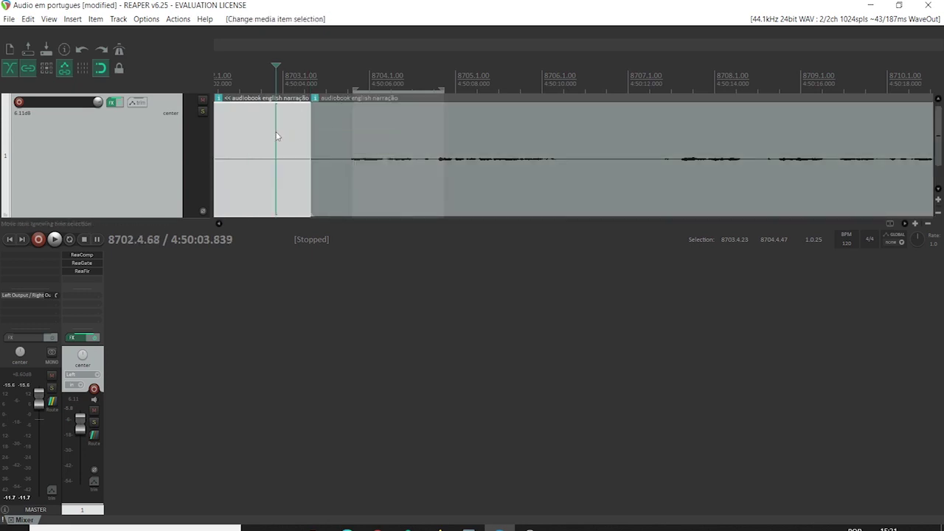
key("s")
left_click(287, 135)
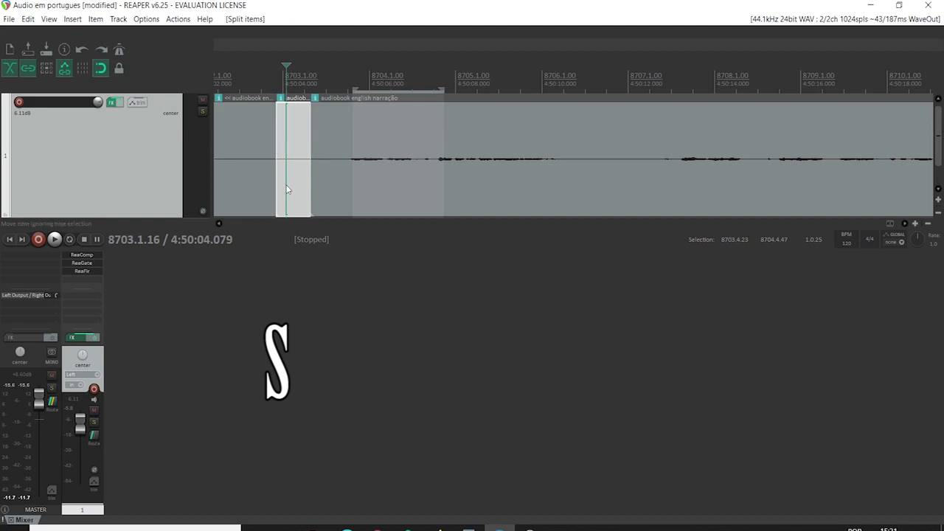
key("Delete")
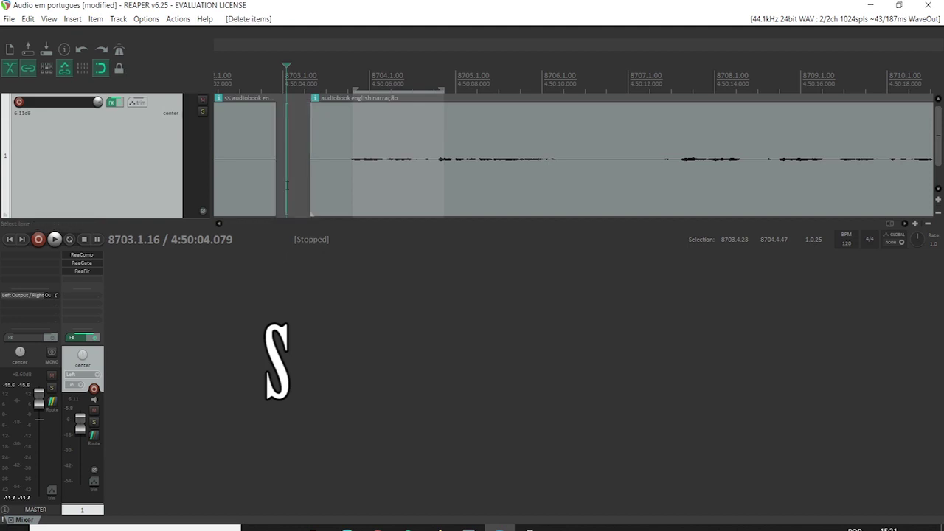
Step: Add a fade-in up to about 8703.3.55 on the item after the gap and a fade-out on the item before it
left_click(316, 157)
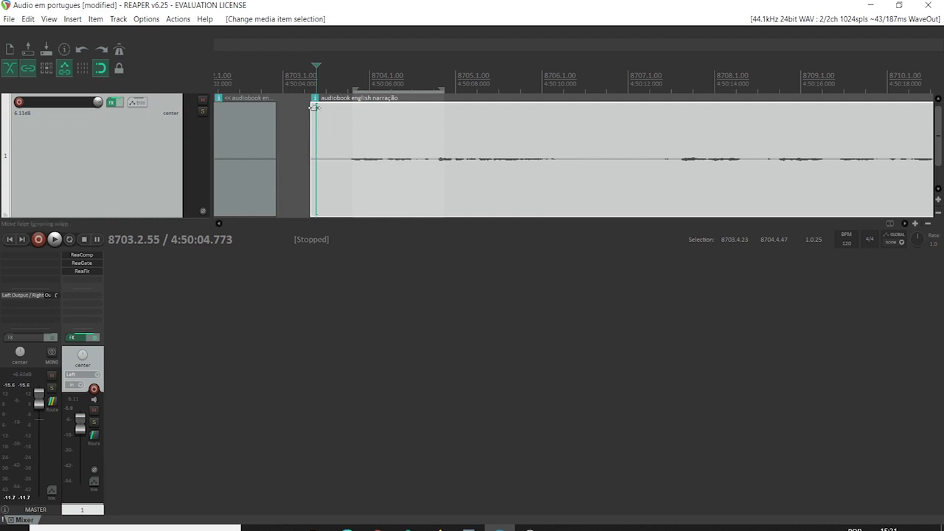
left_click(340, 114)
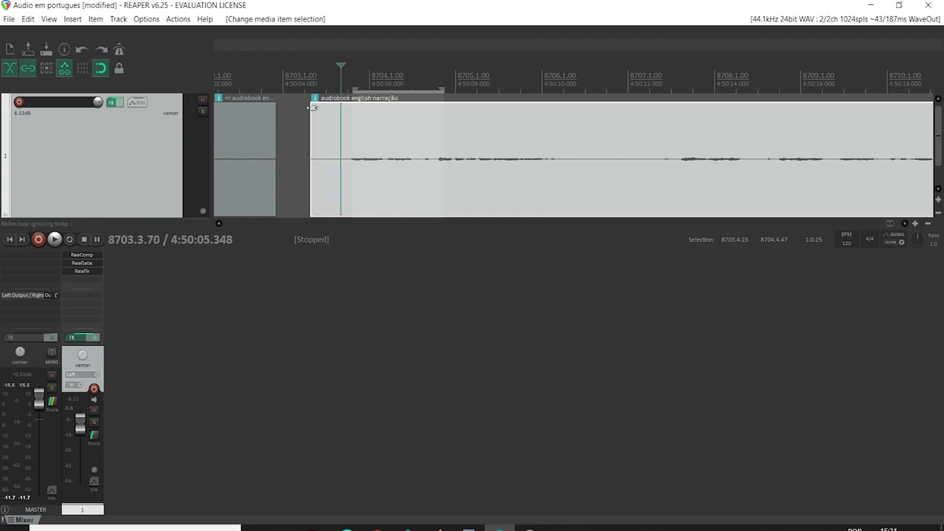
left_click_drag(312, 107, 338, 104)
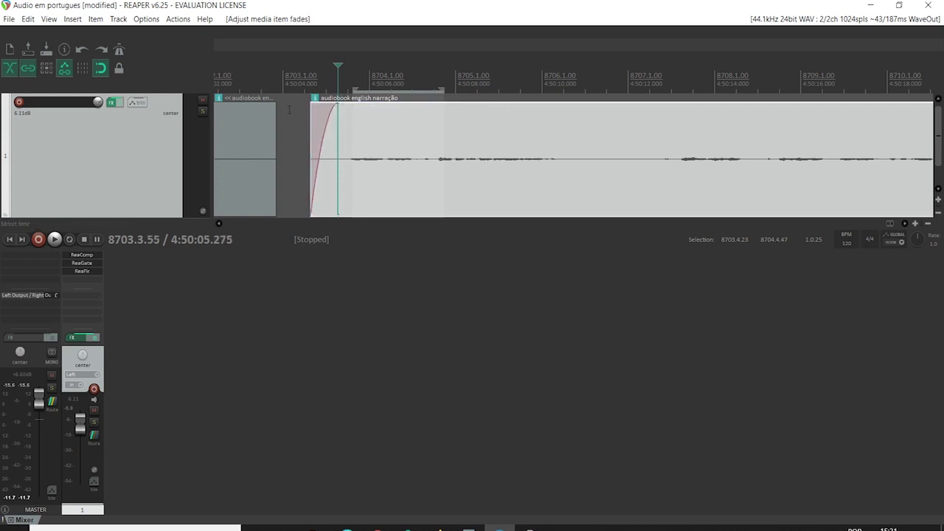
left_click_drag(276, 103, 233, 98)
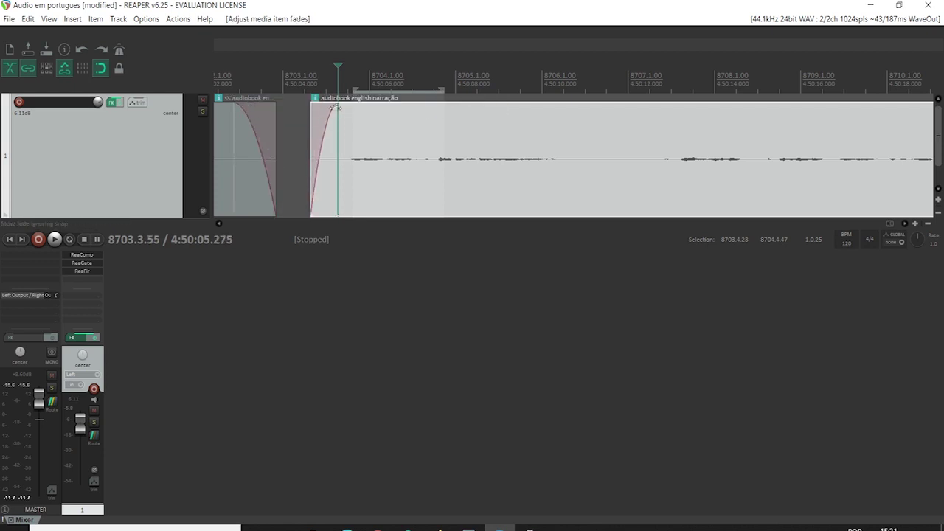
Step: Split the item after the gap at 8703.4.01, just before the speech, and delete the short faded piece ahead of it
left_click(358, 120)
left_click(349, 112)
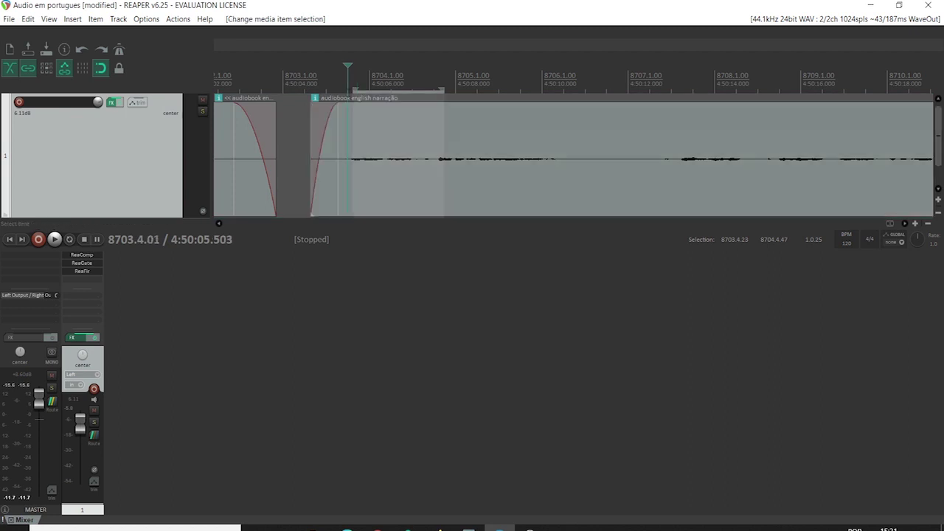
key("s")
left_click(334, 141)
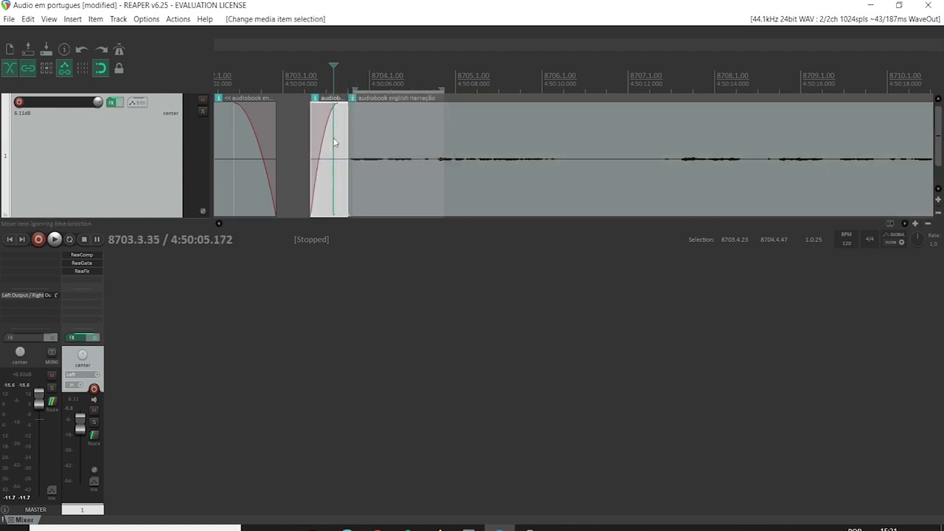
key("Delete")
Step: Add a long fade-in to the start of the speech item, reaching about the end of the time selection, and play it
left_click_drag(350, 105, 445, 111)
key("space")
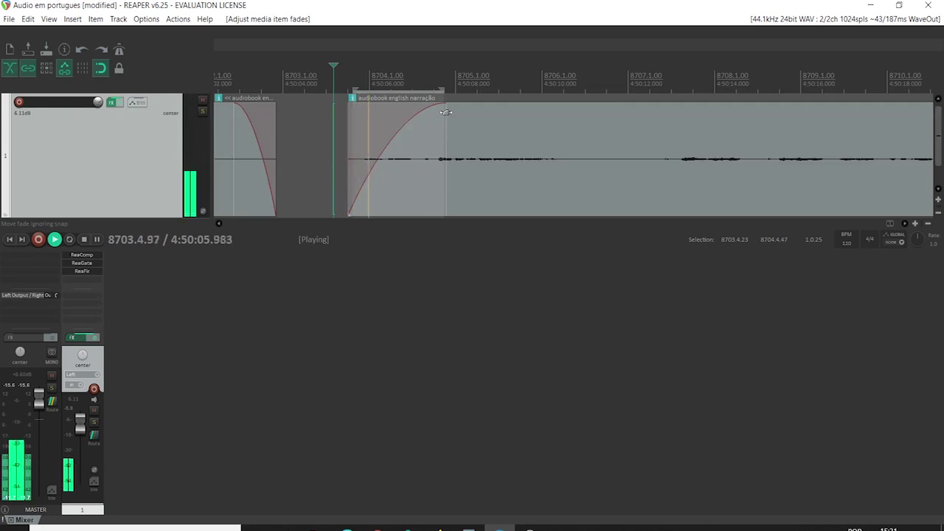
key("space")
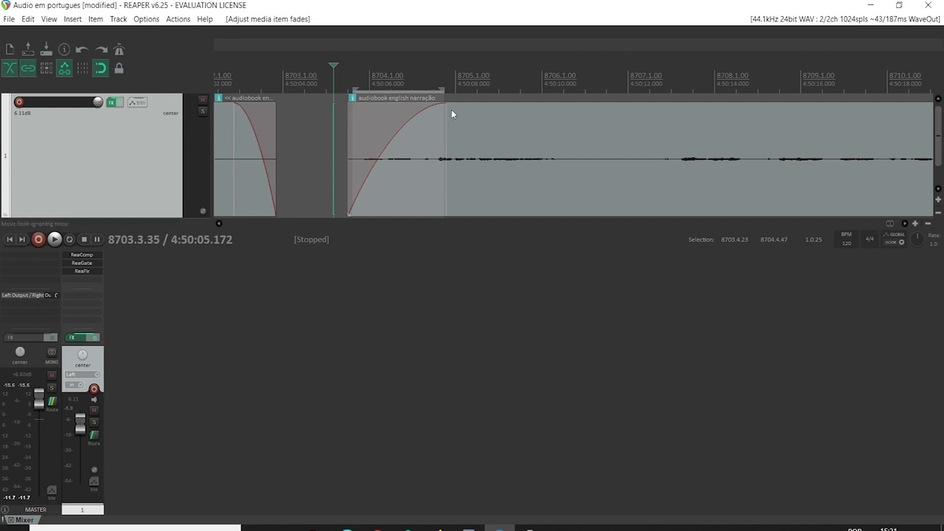
Step: Split the speech item at 8706.1.39 and add a long fade-out across most of the piece before the cut
left_click(550, 112)
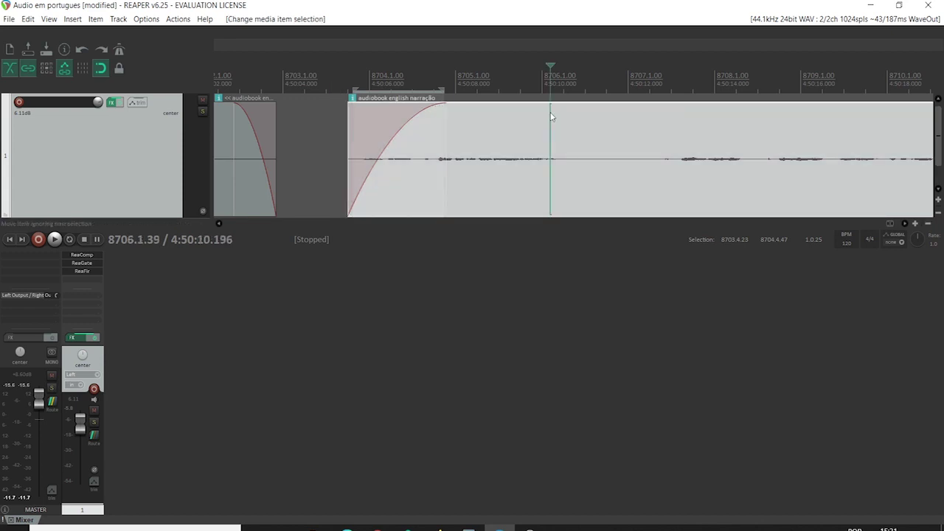
key("s")
left_click_drag(547, 114, 476, 123)
Step: Trim the start of the item after the cut to about 8706.4.98, and play the faded item from 8703.3.06
left_click_drag(553, 145, 629, 148)
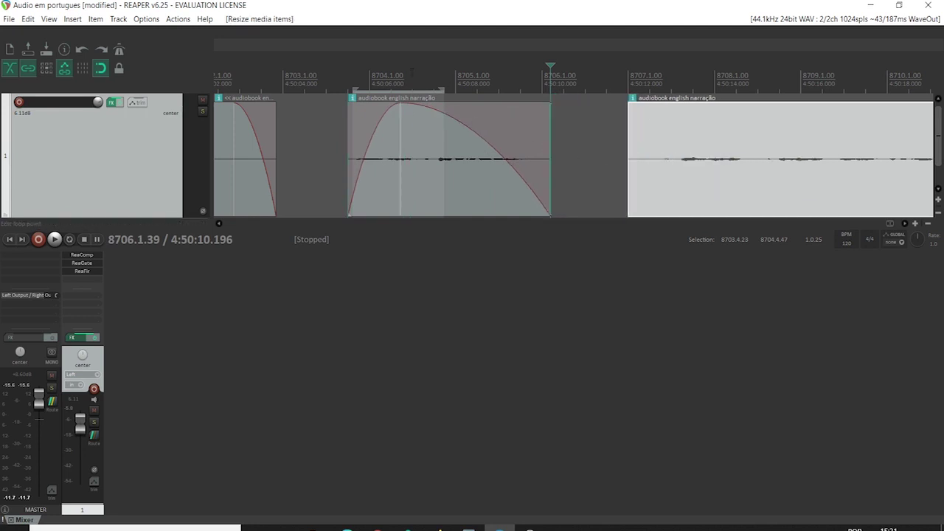
left_click(328, 77)
key("space")
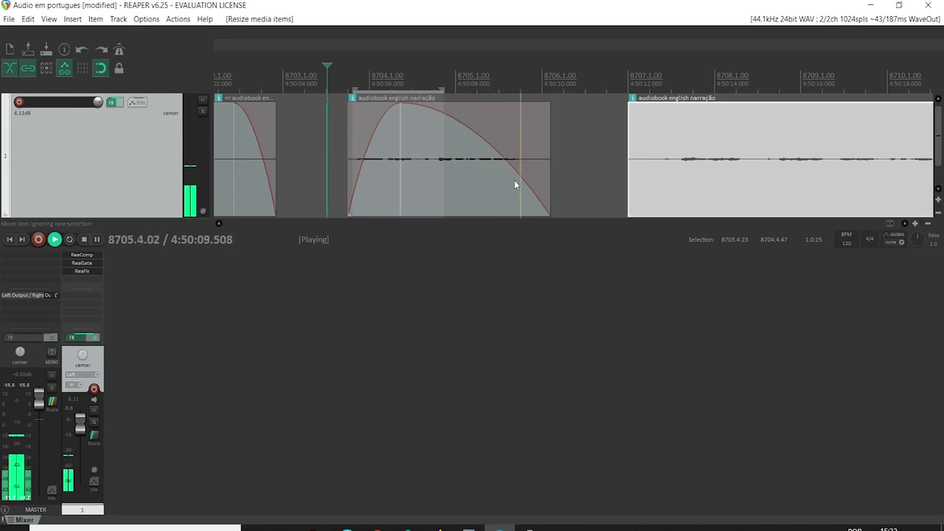
key("space")
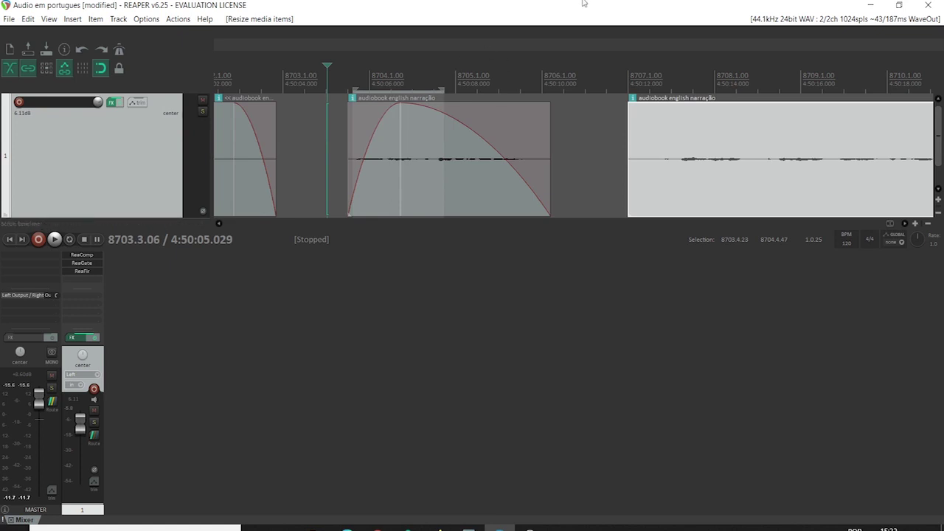
Step: Move the first narration item earlier to start at about 8684.3.83, and set the time selection around it from 8684.3.02 to 8688.4.49
left_click(929, 224)
scroll(744, 65, "down", 8)
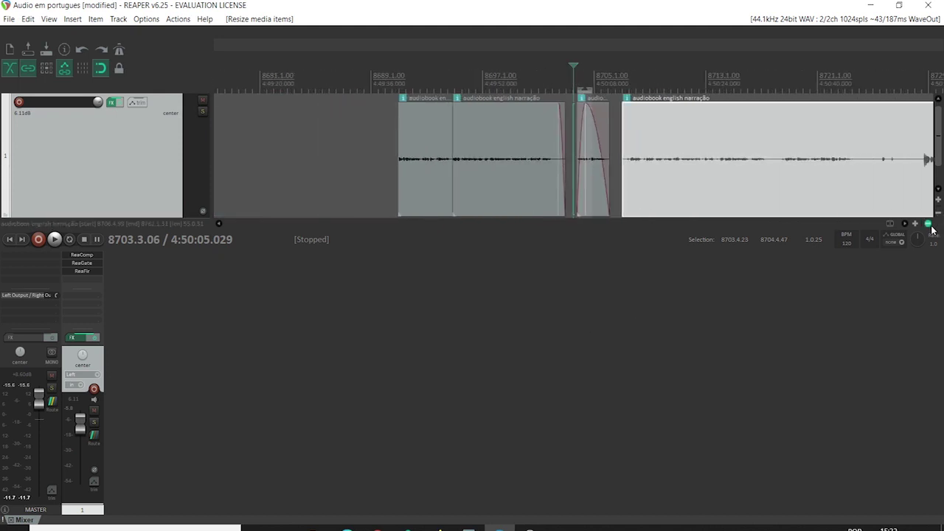
left_click_drag(485, 161, 406, 137)
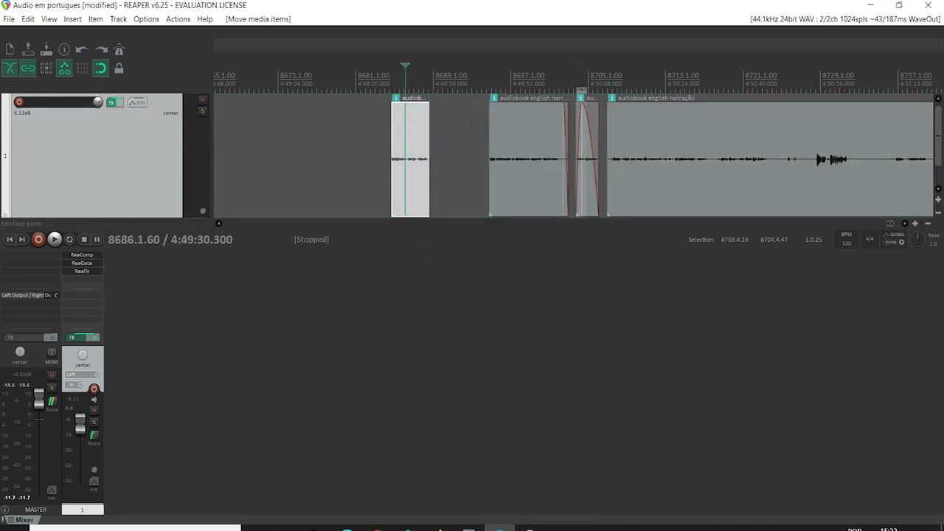
mouse_move(393, 84)
left_mouse_down()
mouse_move(429, 86)
mouse_move(390, 84)
left_mouse_up()
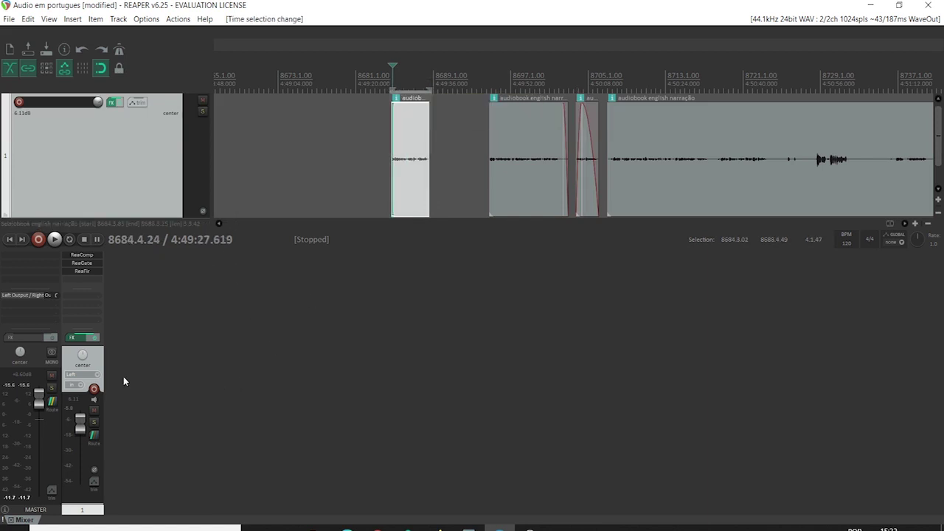
Step: Duplicate the narration track twice, giving three tracks with the same effects
right_click(99, 355)
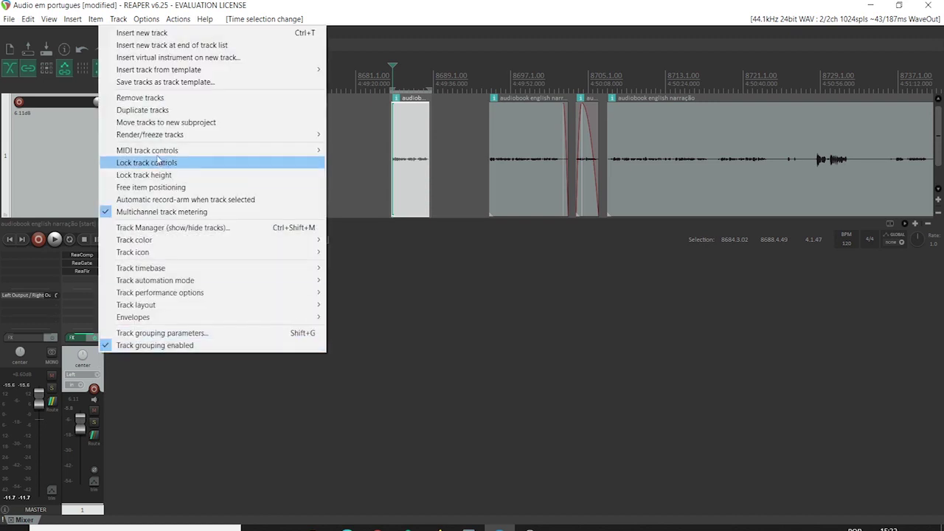
left_click(142, 110)
right_click(134, 365)
left_click(162, 118)
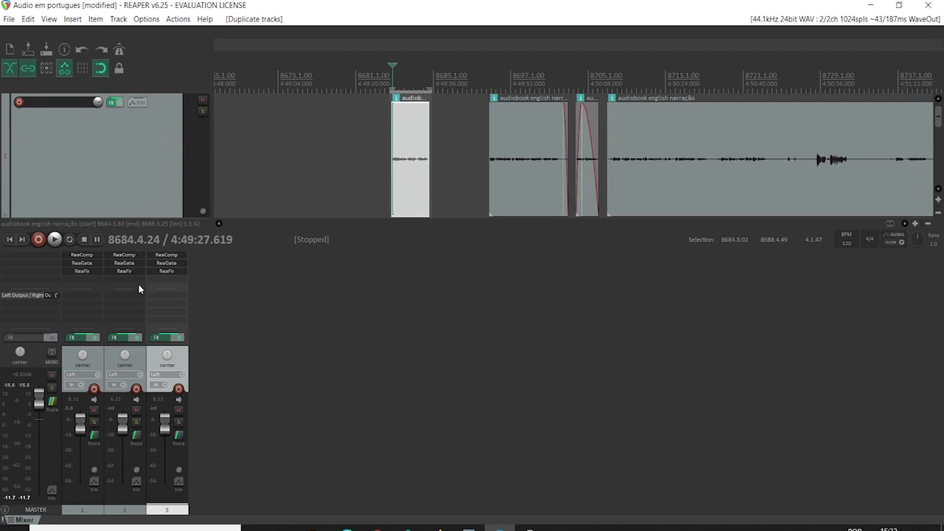
Step: Open the ReaComp effect on track 2, adjust one of its parameters and close its window
left_click(124, 255)
left_click(574, 452)
left_click(611, 255)
Step: Open the Render to File settings, examine the available output formats such as WAV and MP3, and close them without rendering
left_click(10, 20)
left_click(80, 197)
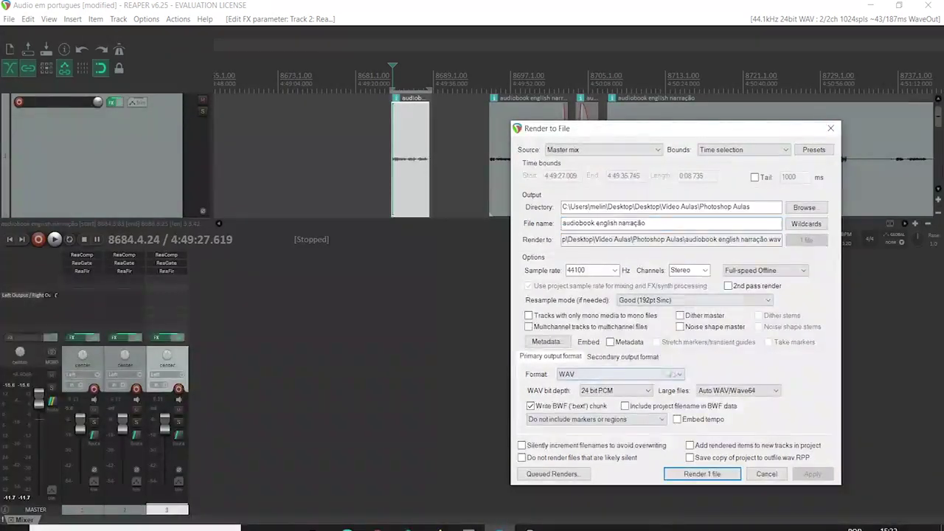
left_click(627, 374)
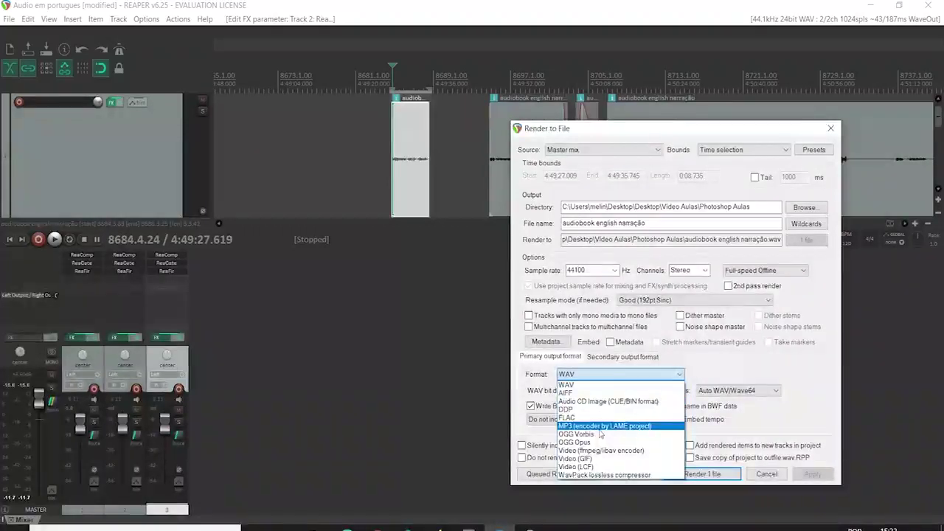
key("Escape")
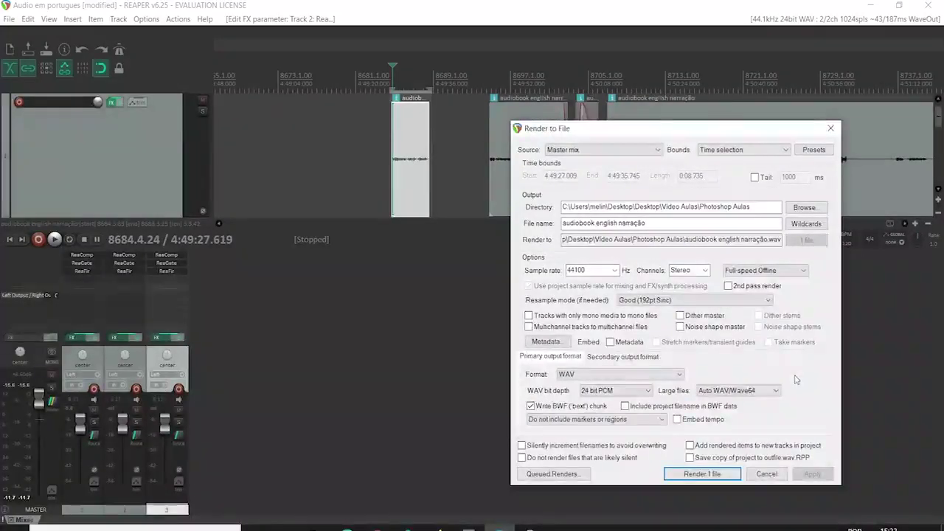
key("Escape")
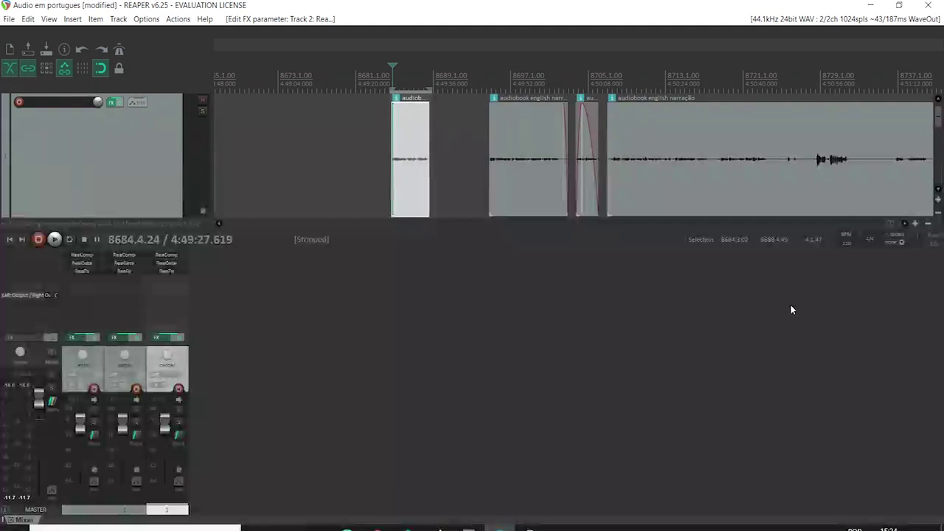